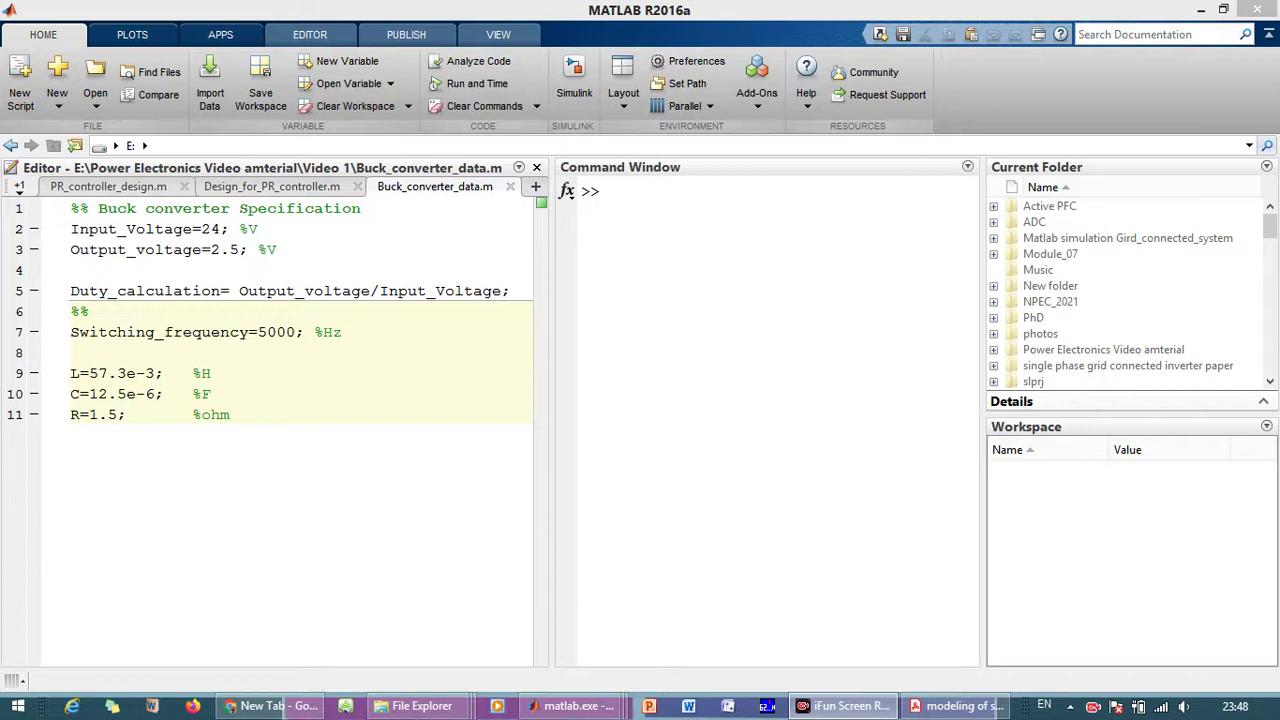
Select lines 2–5 of Buck_converter_data.m: the input voltage, output voltage and duty-cycle definitions.
left_click_drag(70, 229, 220, 229)
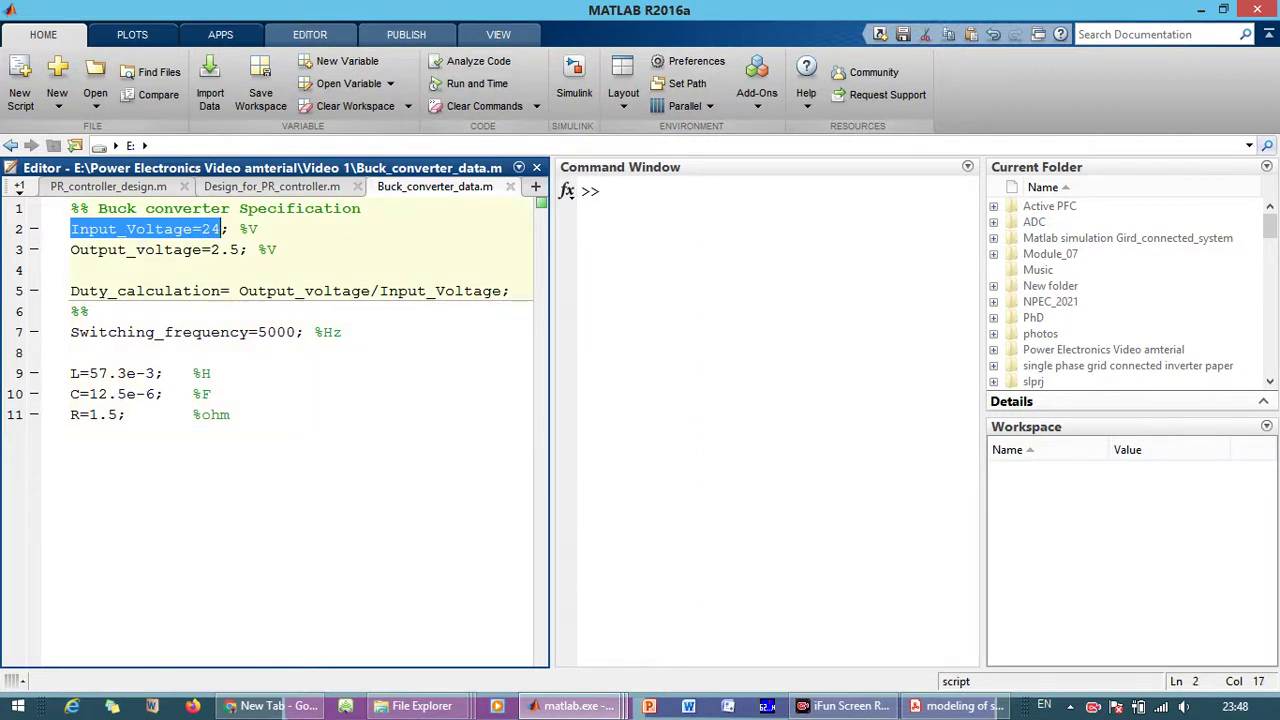
left_click_drag(78, 250, 240, 250)
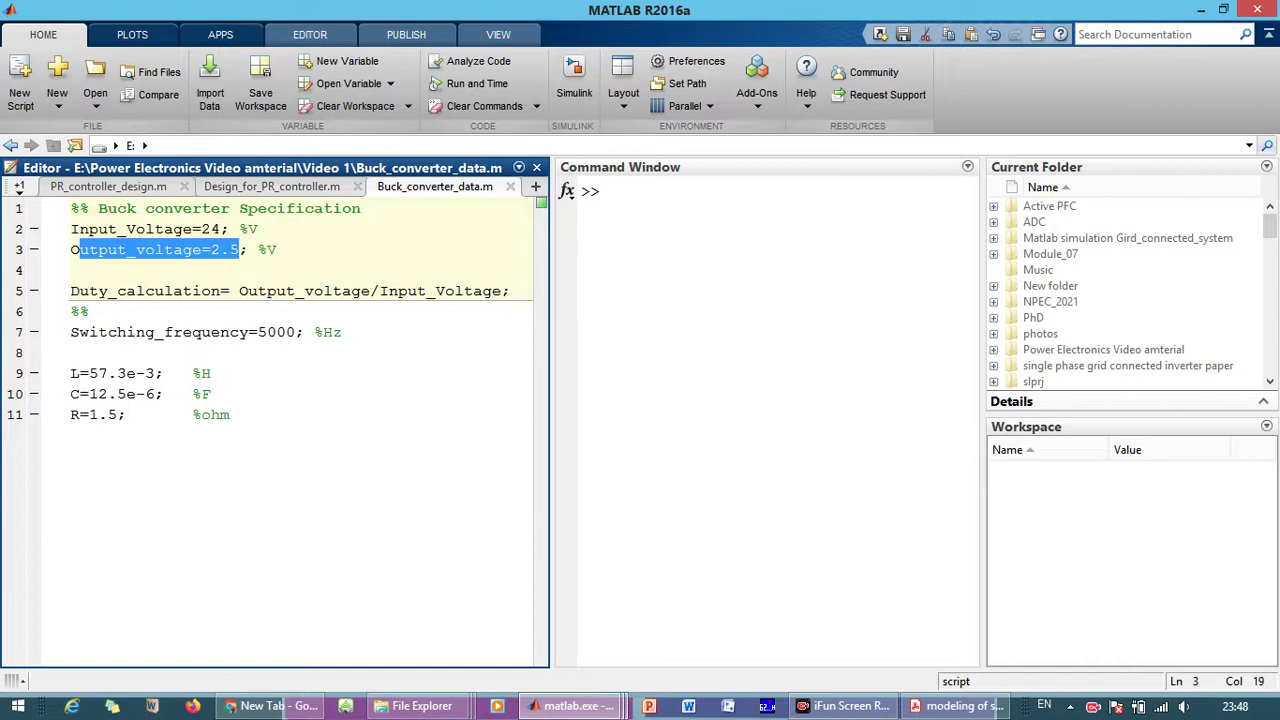
left_click(277, 249)
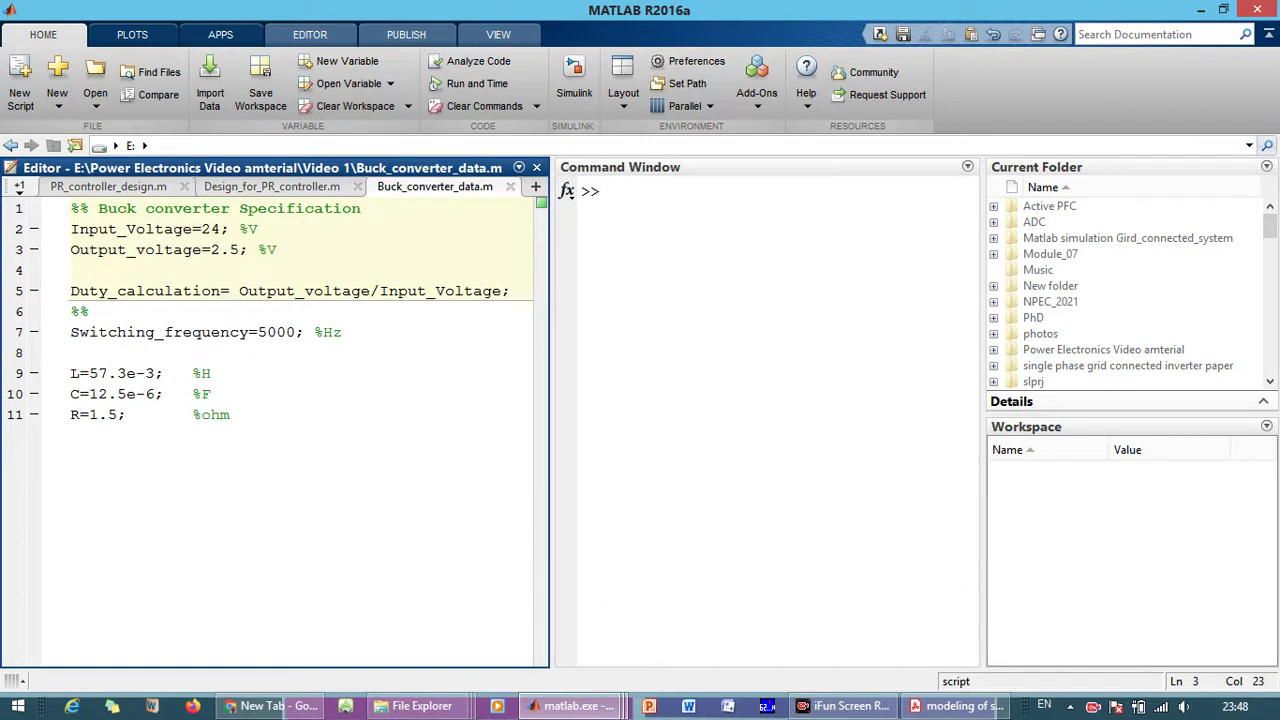
left_click(220, 290)
left_click_drag(238, 290, 70, 229)
Evaluate the selected lines and check Duty_calculation 0.1042, Input_Voltage 24 and Output_voltage 2.5 in the workspace.
right_click(168, 235)
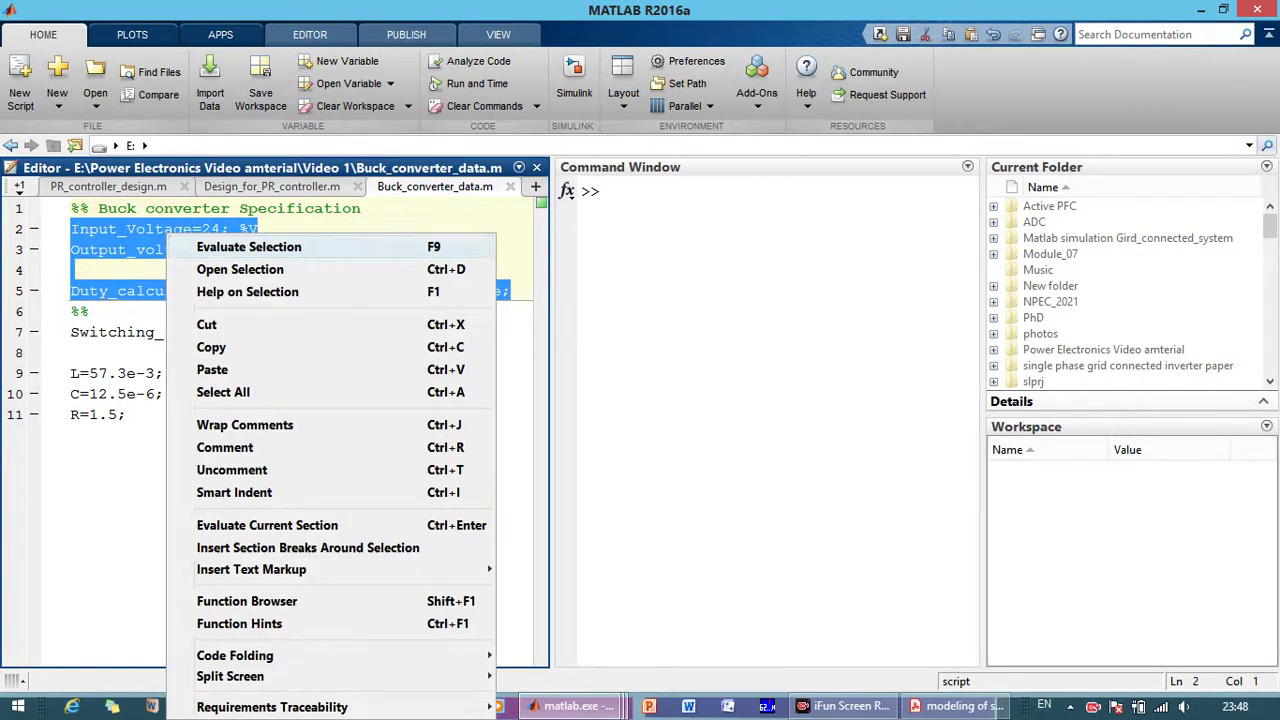
left_click(240, 247)
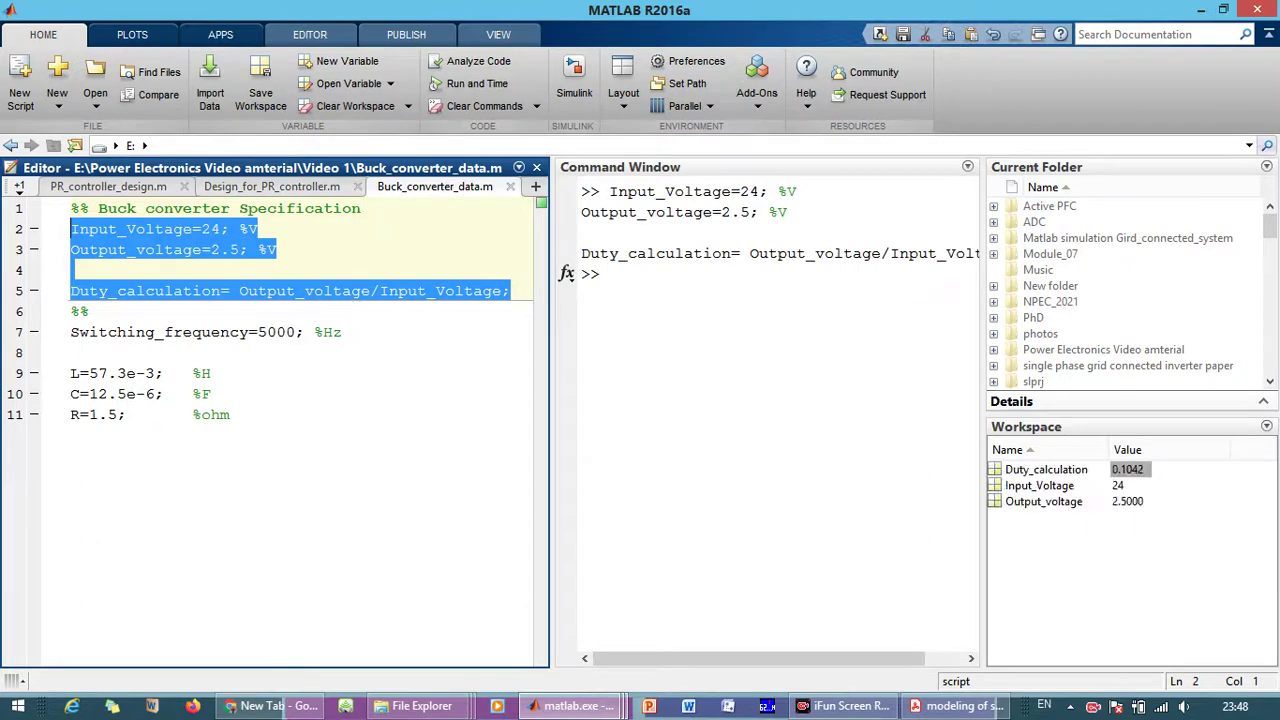
left_click(1046, 469)
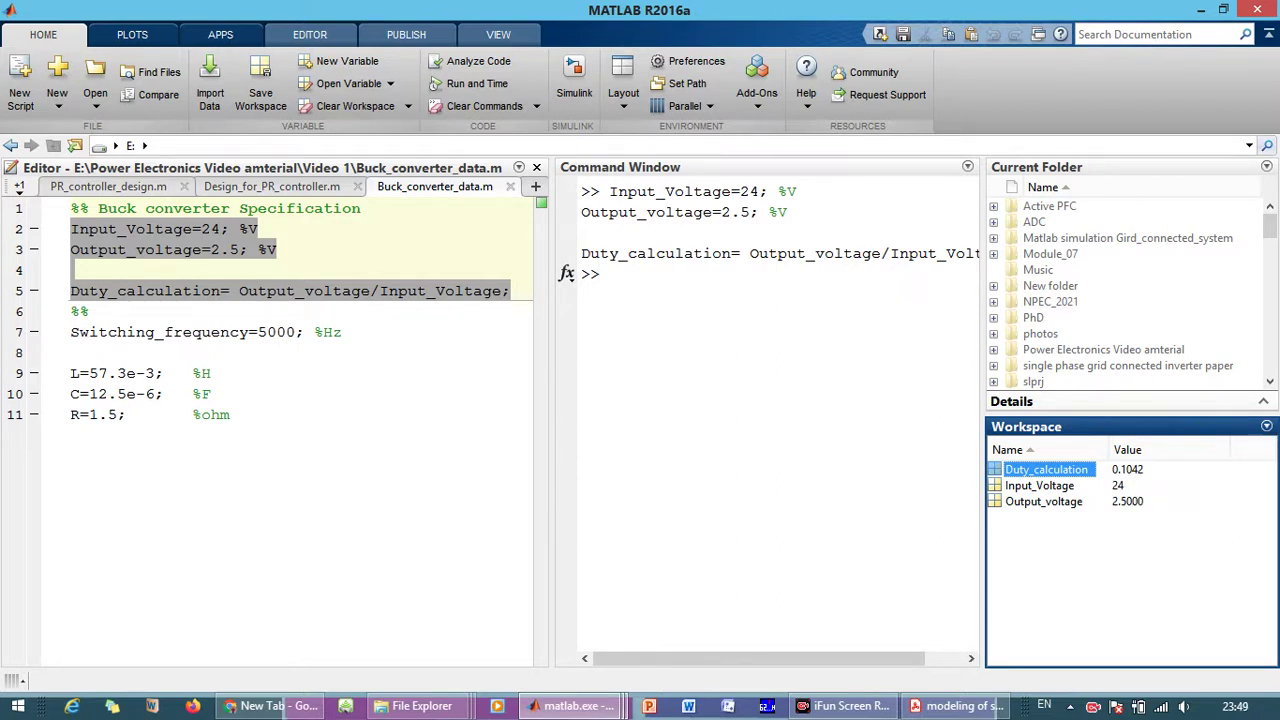
Highlight the 5000 Hz switching frequency and the L and C value lines in the script.
left_click(278, 249)
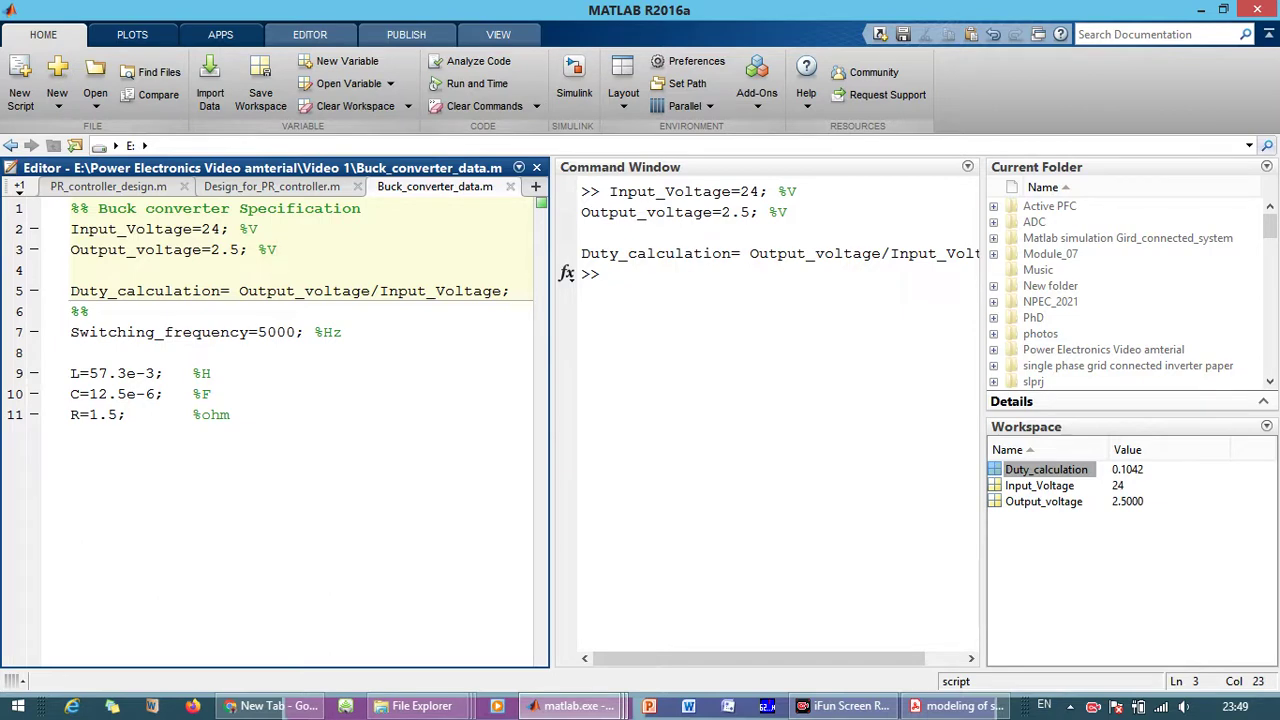
left_click_drag(305, 332, 258, 332)
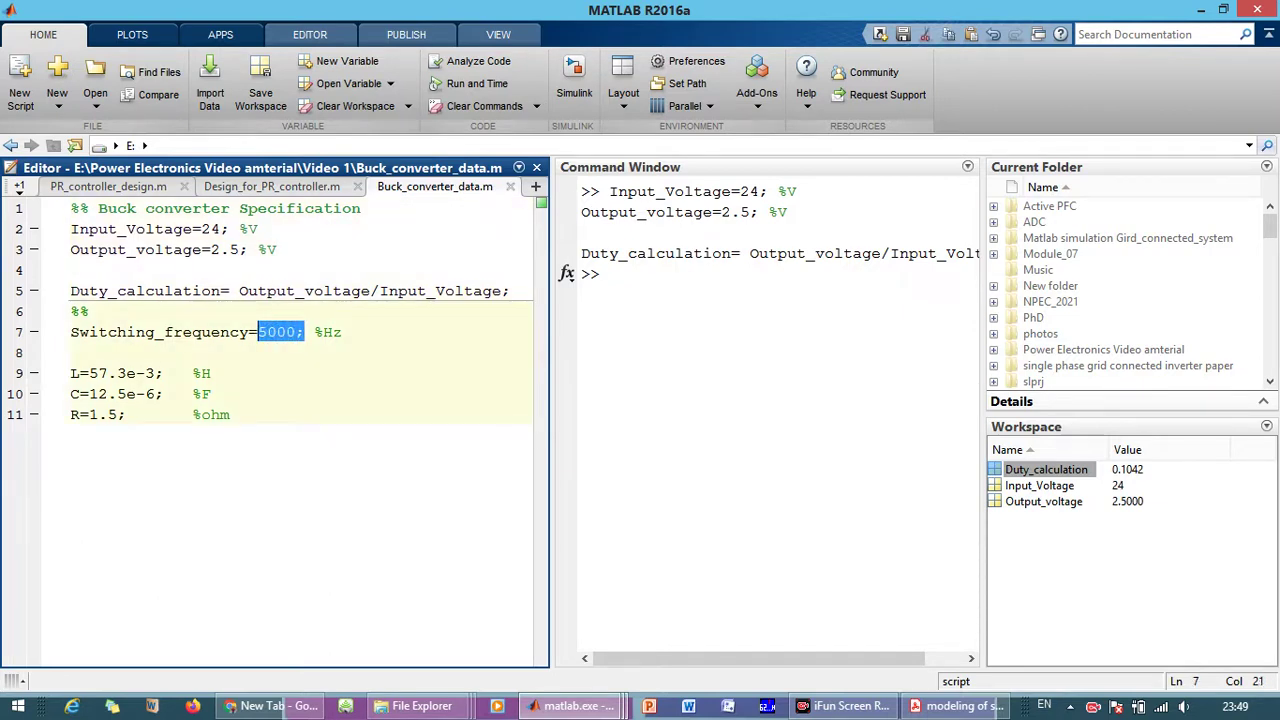
left_click_drag(70, 373, 70, 414)
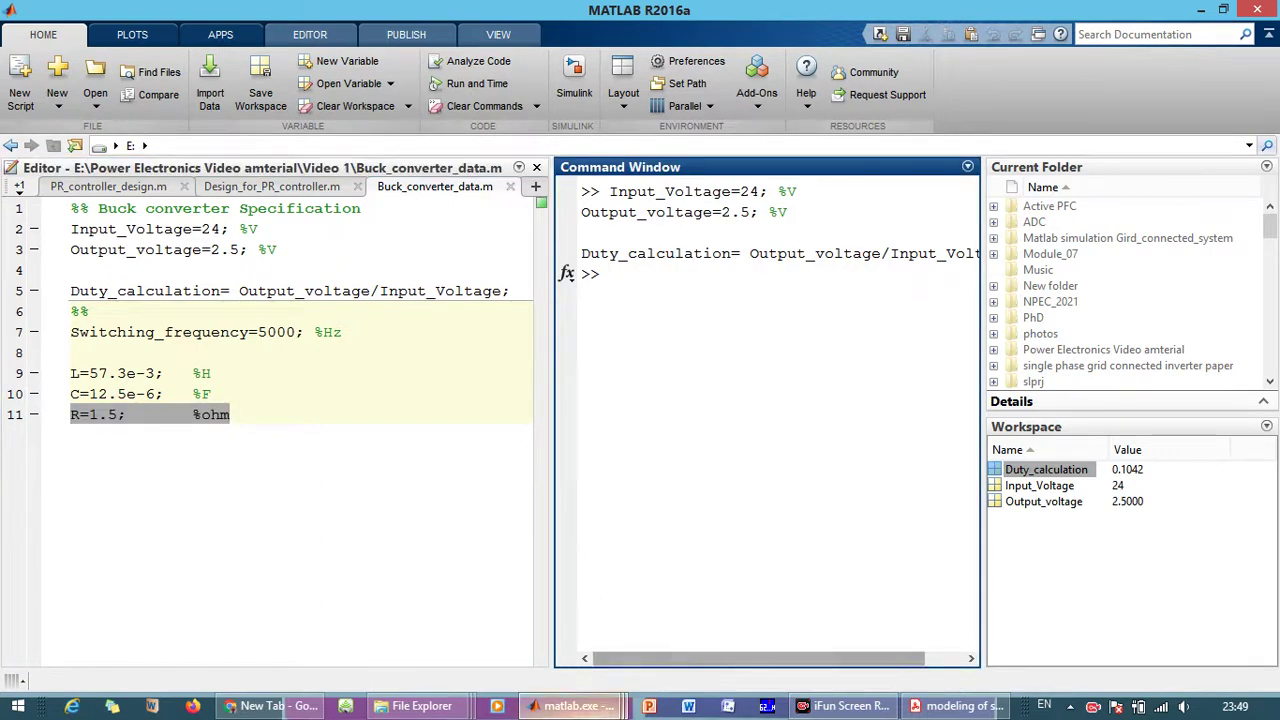
Bring the untitled1 Simulink model to the front and maximize its window.
left_click(575, 706)
left_click(877, 610)
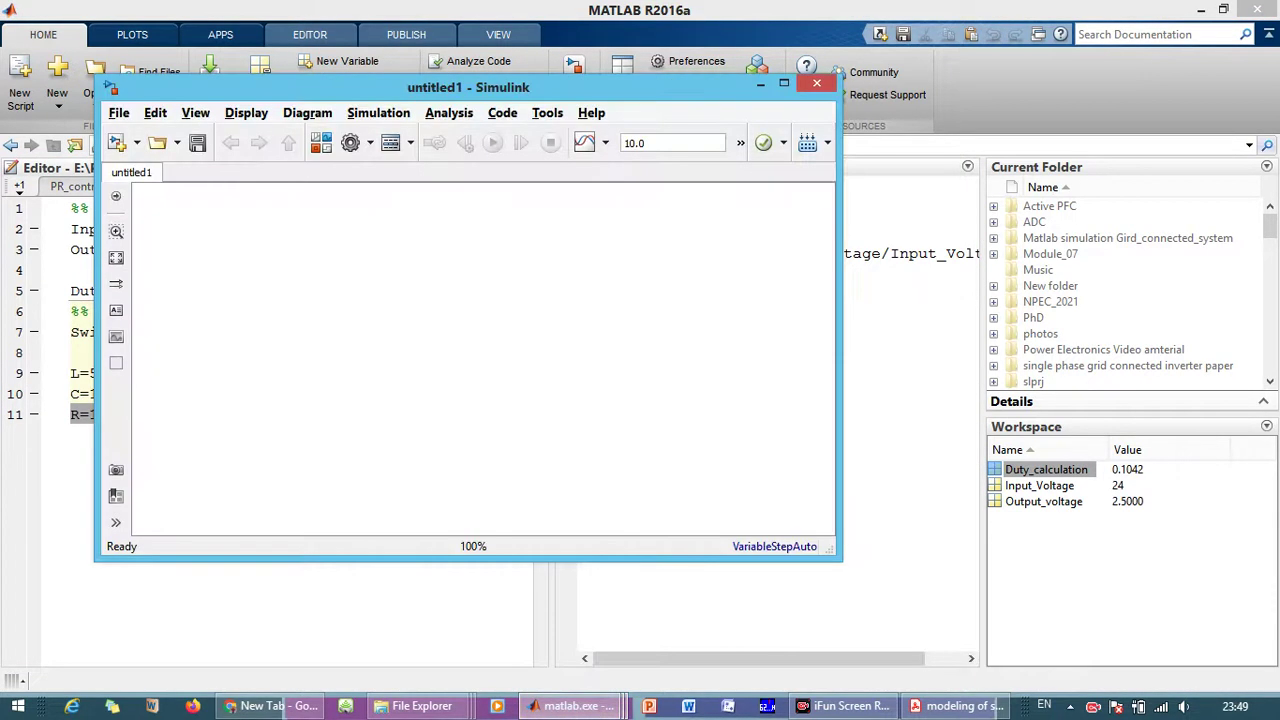
left_click(784, 83)
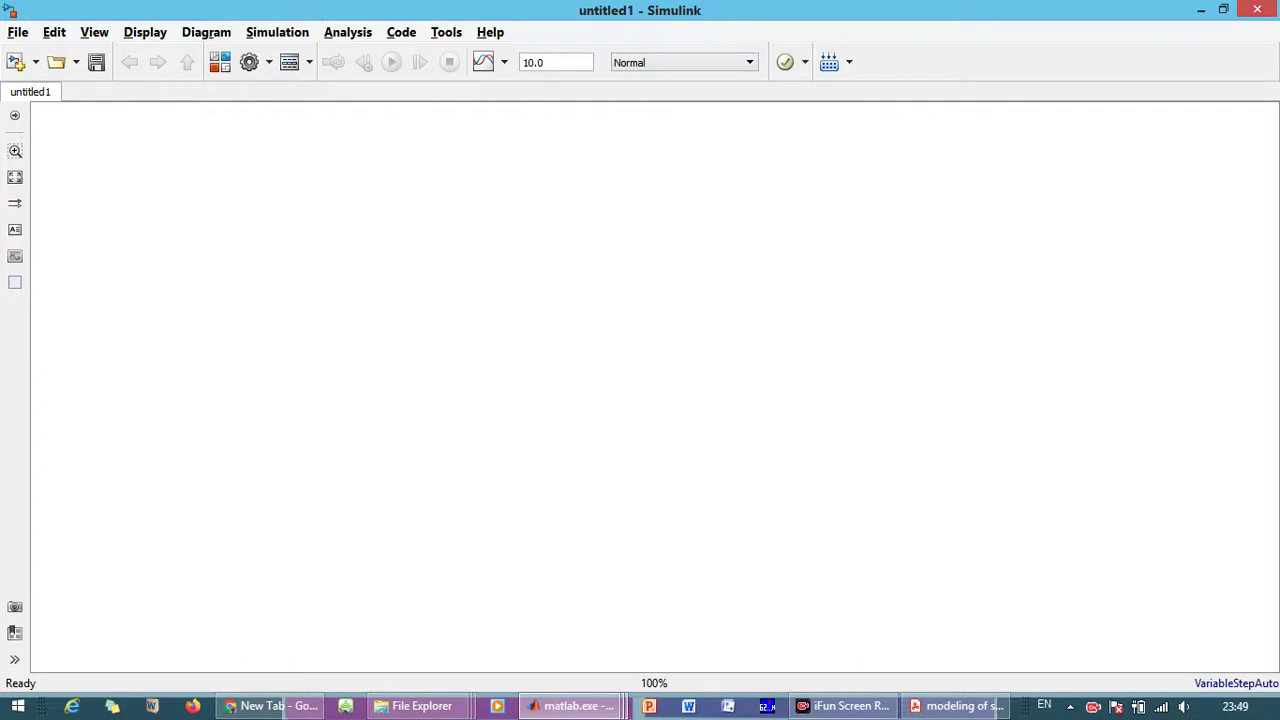
Add a DC Voltage Source block with its amplitude set to 24 V.
type("dc")
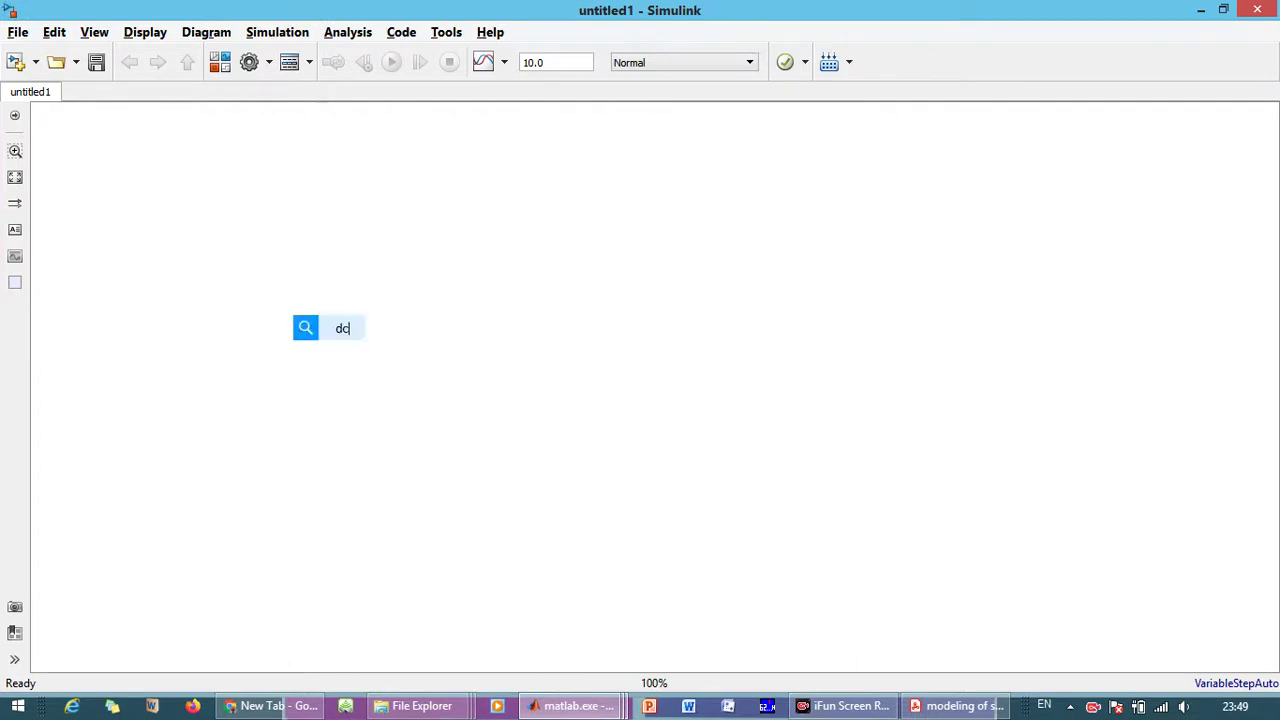
type(" volta")
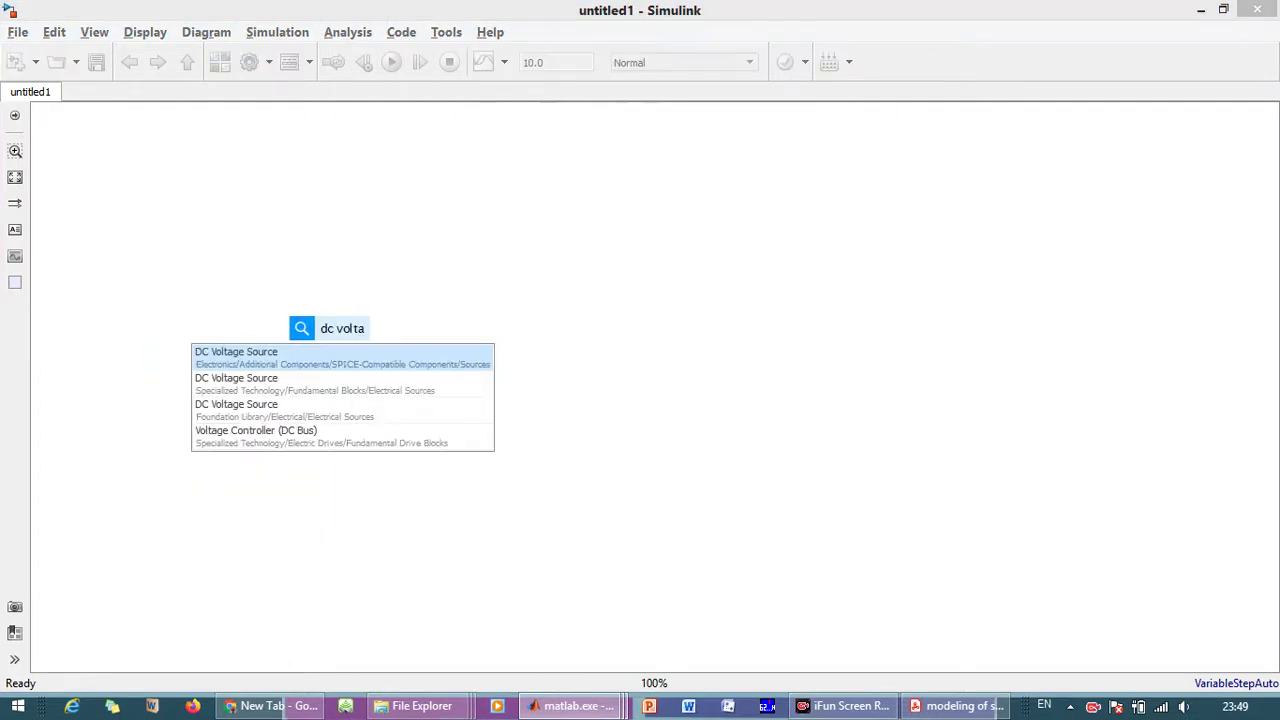
key("Down")
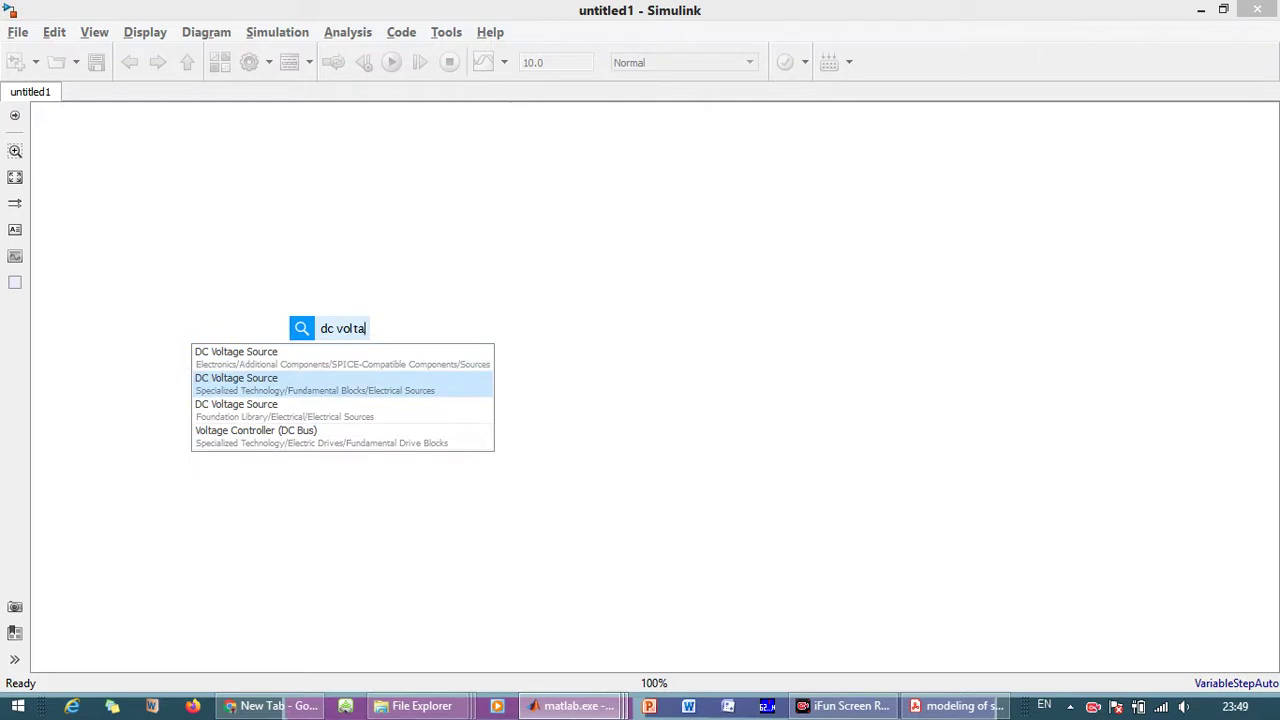
key("Return")
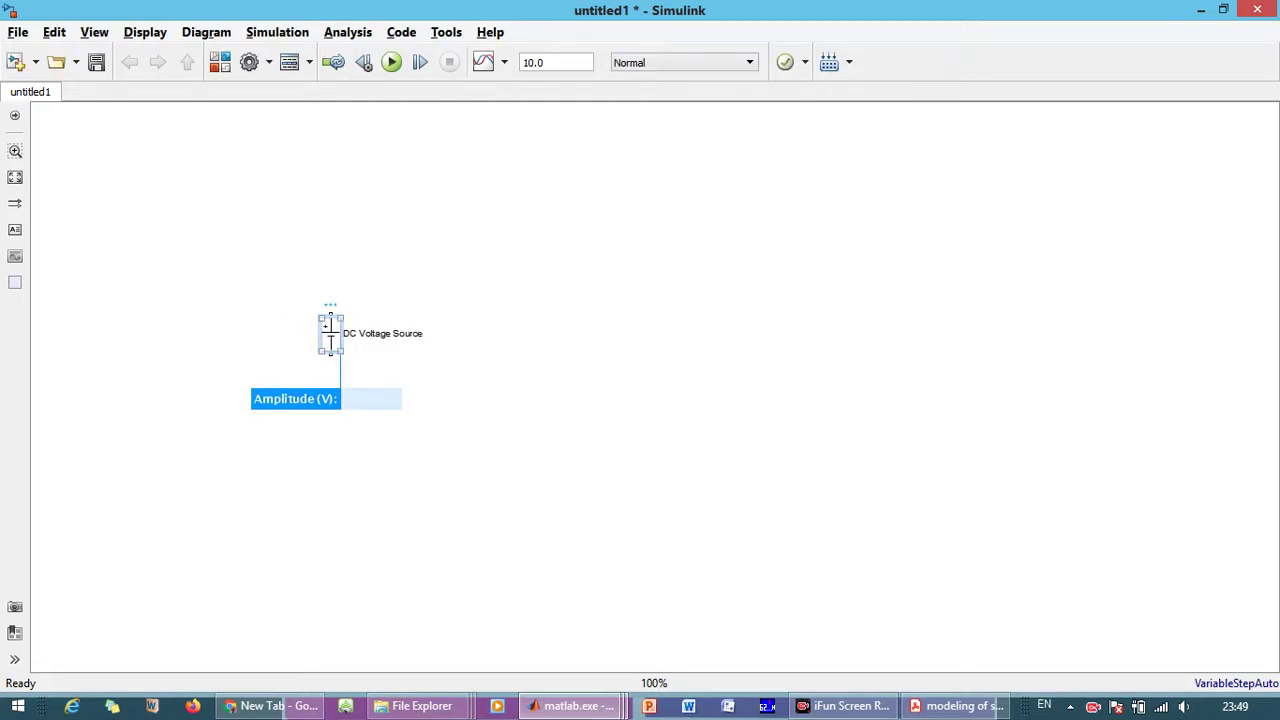
double_click(331, 335)
type("24")
key("Return")
Insert an IGBT/Diode block next to the source.
type("IGBT")
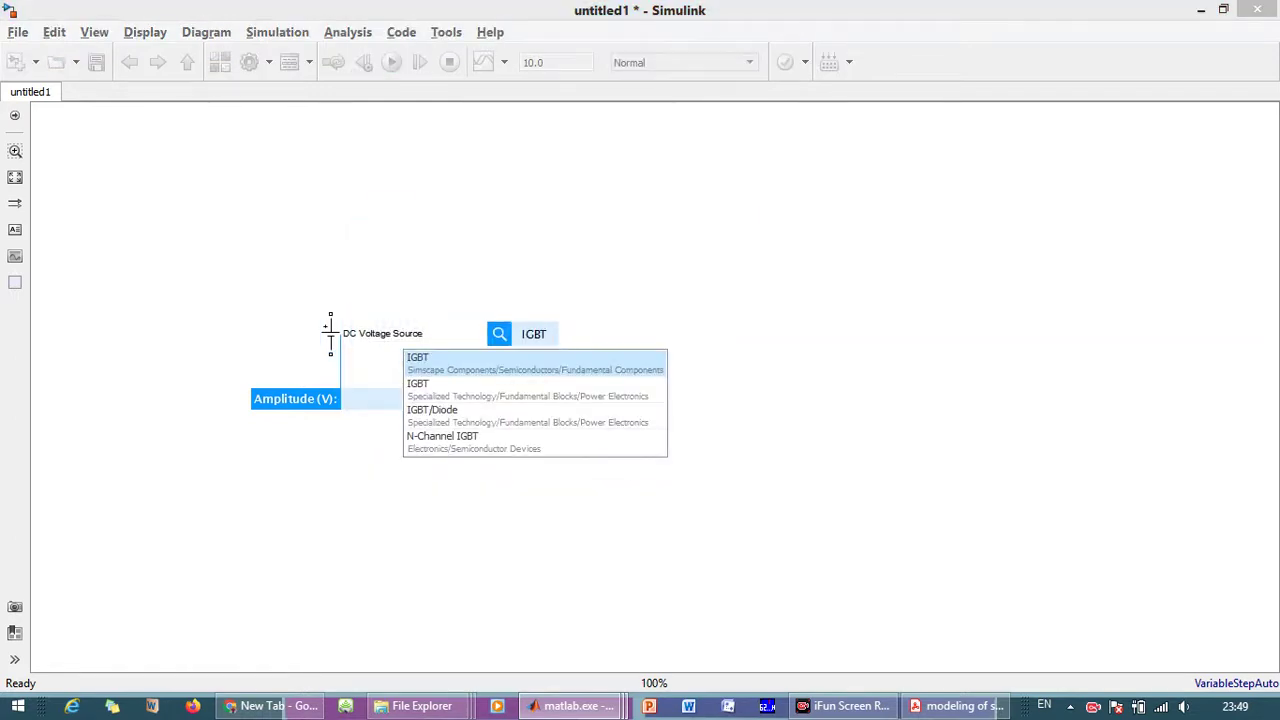
key("Down")
key("Down")
key("Return")
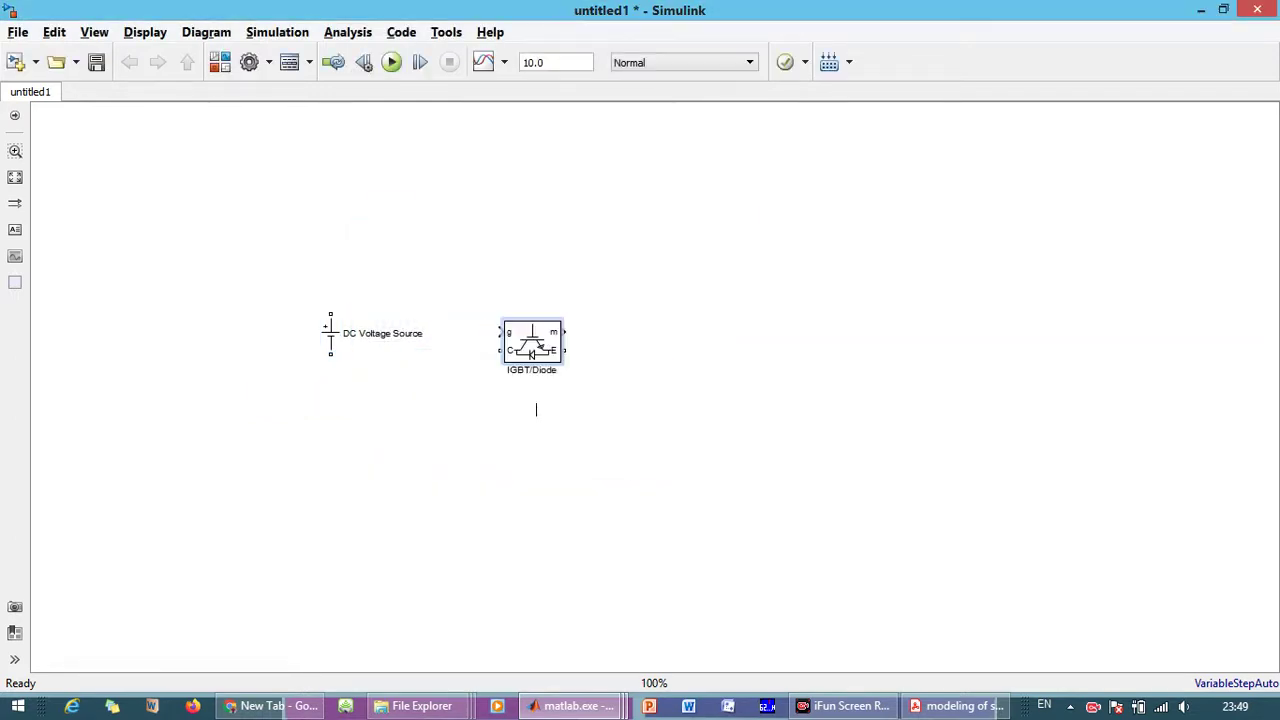
Add a vertically rotated Diode block with its measurement port turned off.
left_click_drag(532, 343, 490, 263)
type("Diode")
key("Down")
key("Return")
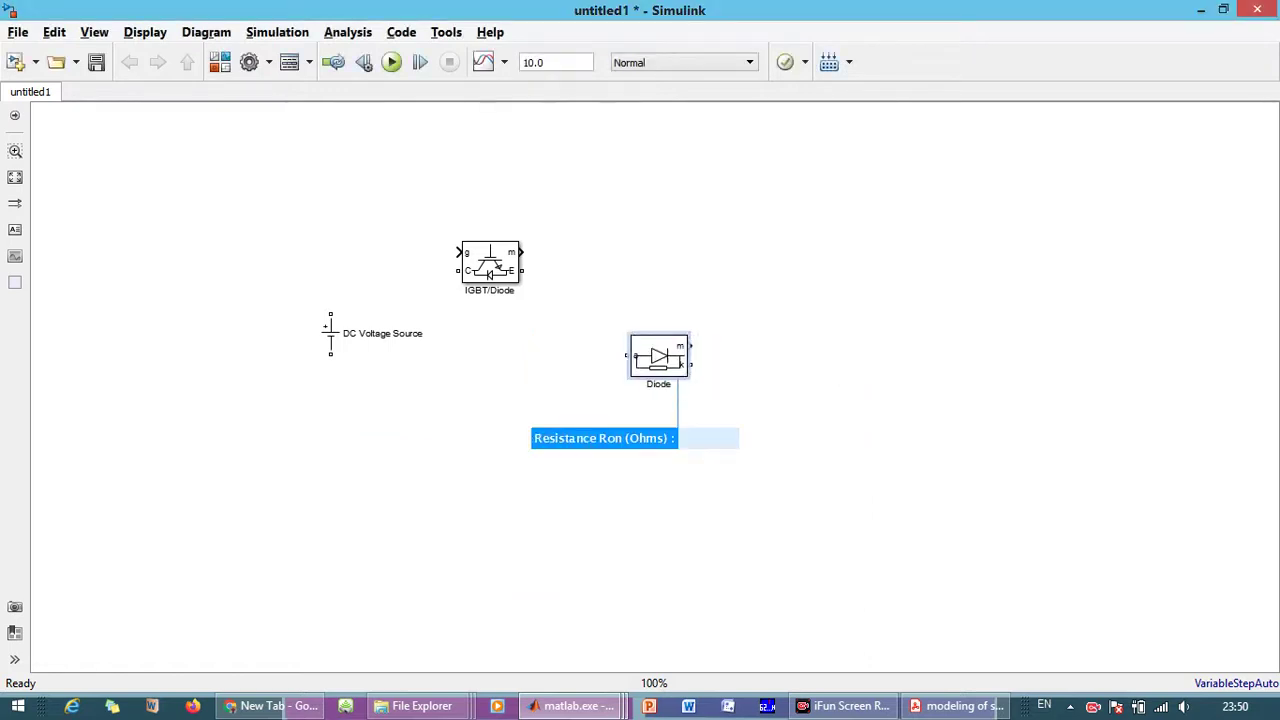
key("ctrl+r")
key("ctrl+r")
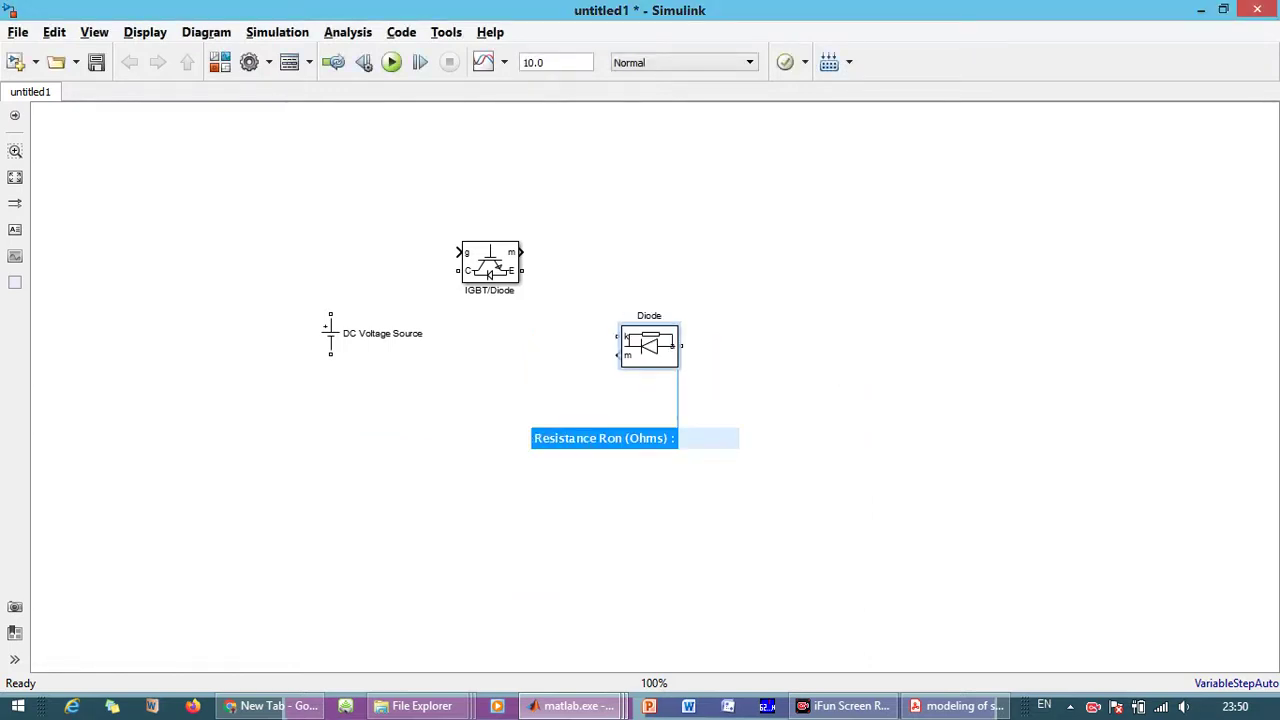
key("ctrl+r")
key("Return")
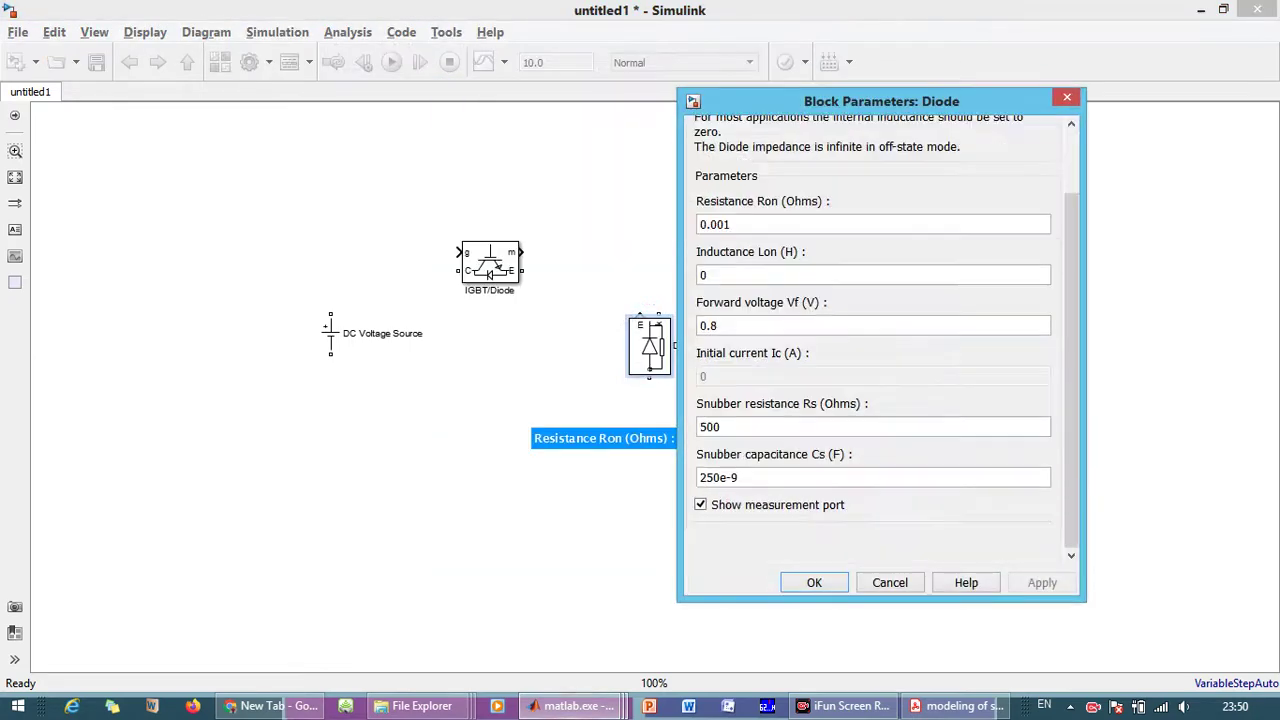
left_click(700, 504)
key("Return")
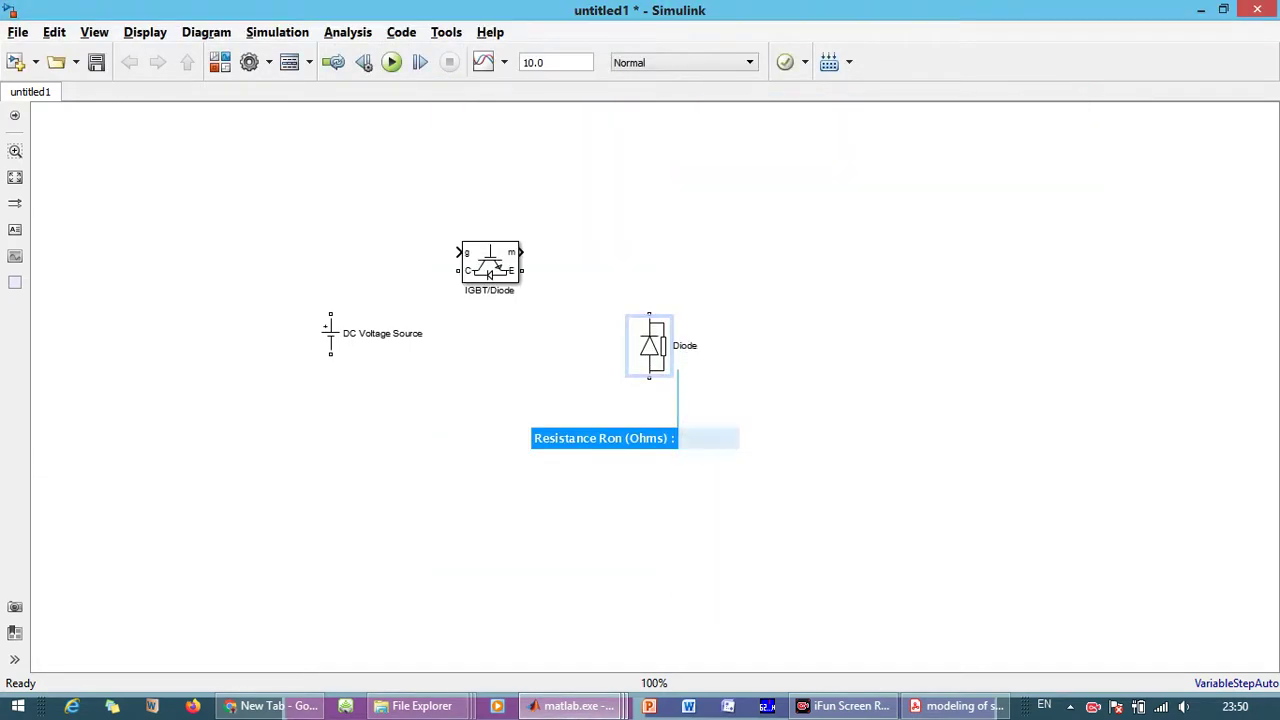
Wire the Diode from the IGBT/Diode E port back to the DC source, closing the loop.
left_click_drag(650, 345, 612, 345)
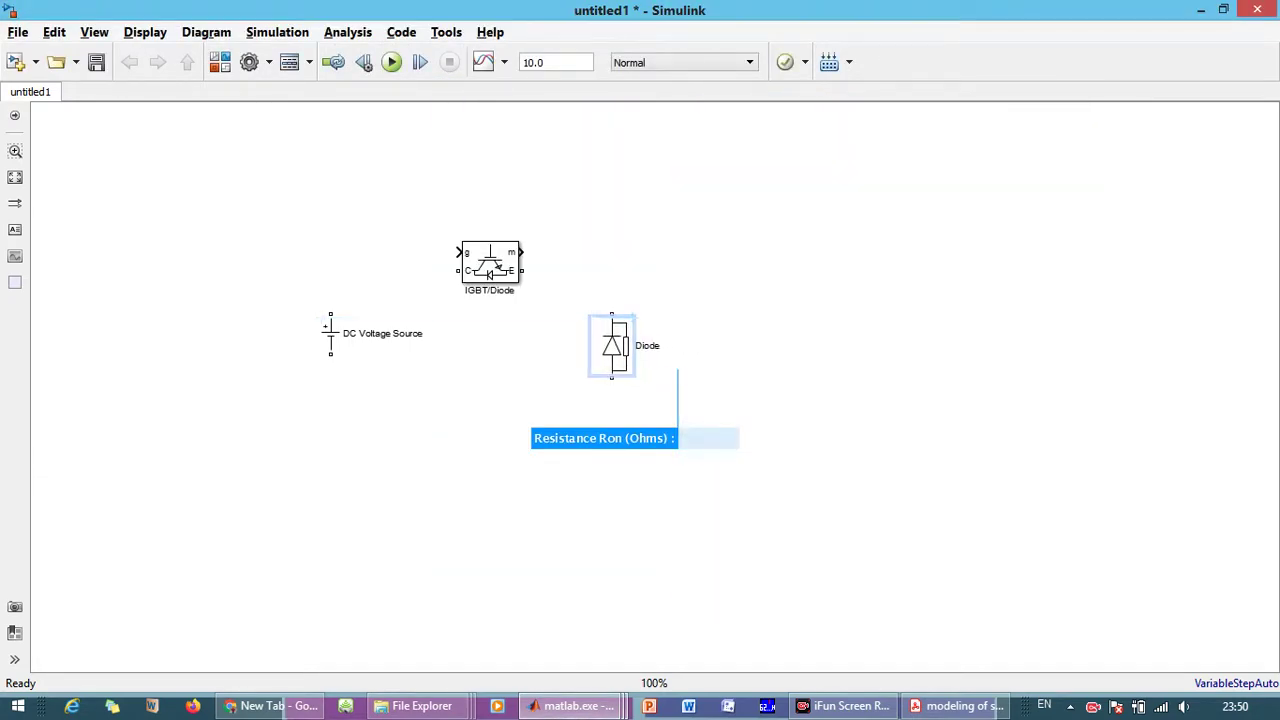
left_click_drag(522, 270, 612, 316)
mouse_move(612, 378)
left_mouse_down()
mouse_move(330, 373)
mouse_move(330, 355)
mouse_move(460, 270)
left_mouse_up()
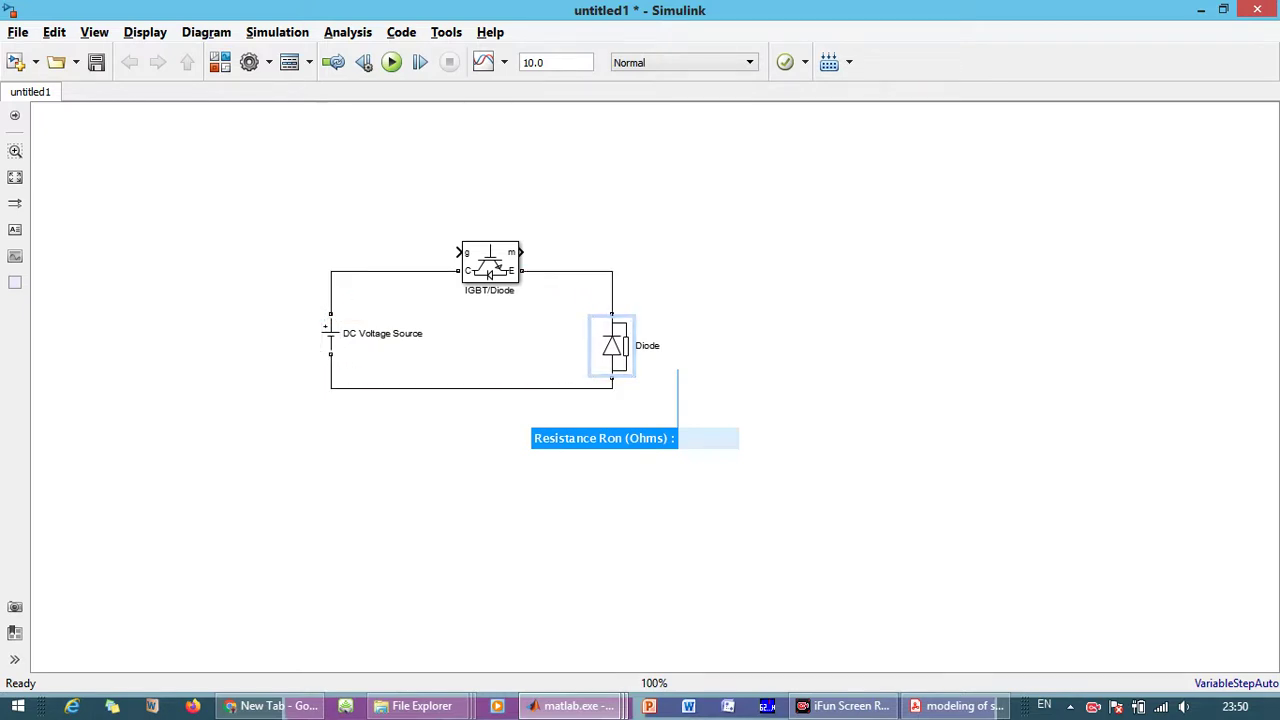
Insert a Series RLC Branch block.
type("Series")
key("Down")
key("Down")
key("Down")
key("Down")
key("Return")
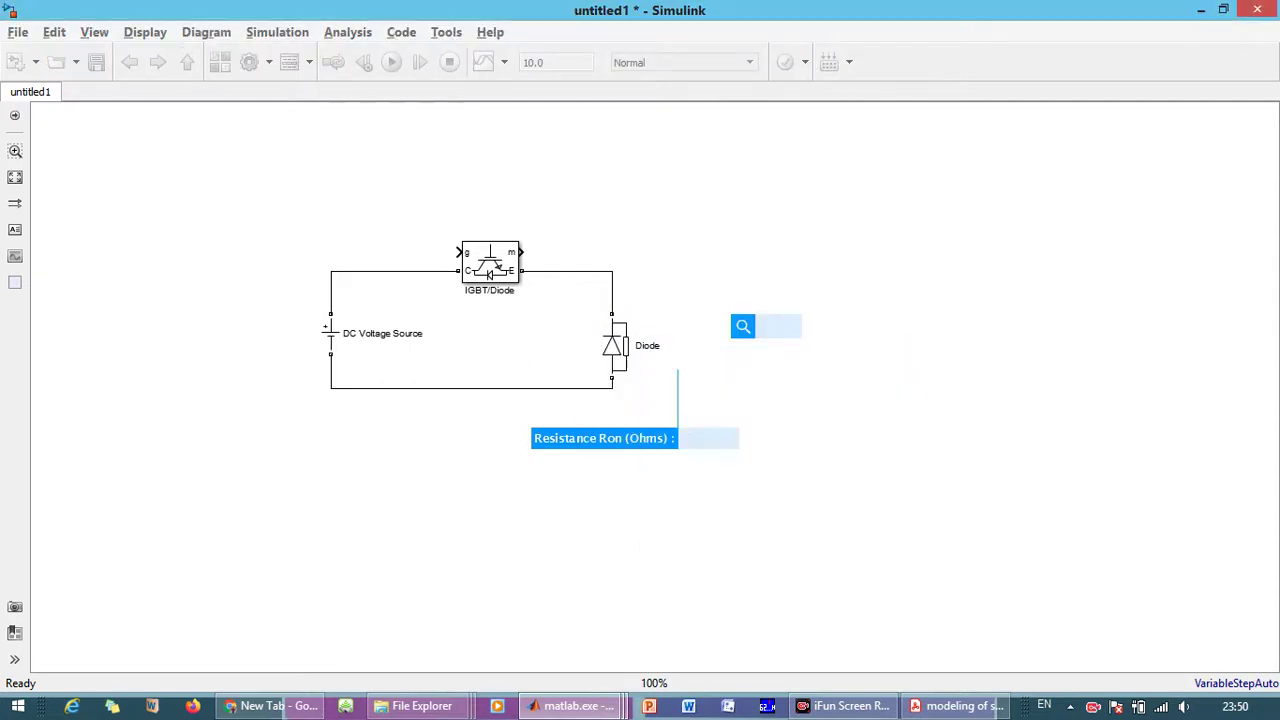
Set the Series RLC Branch's branch type to L, making it a pure inductor.
left_click_drag(742, 270, 742, 261)
double_click(742, 261)
key("alt+Down")
key("Down")
key("Down")
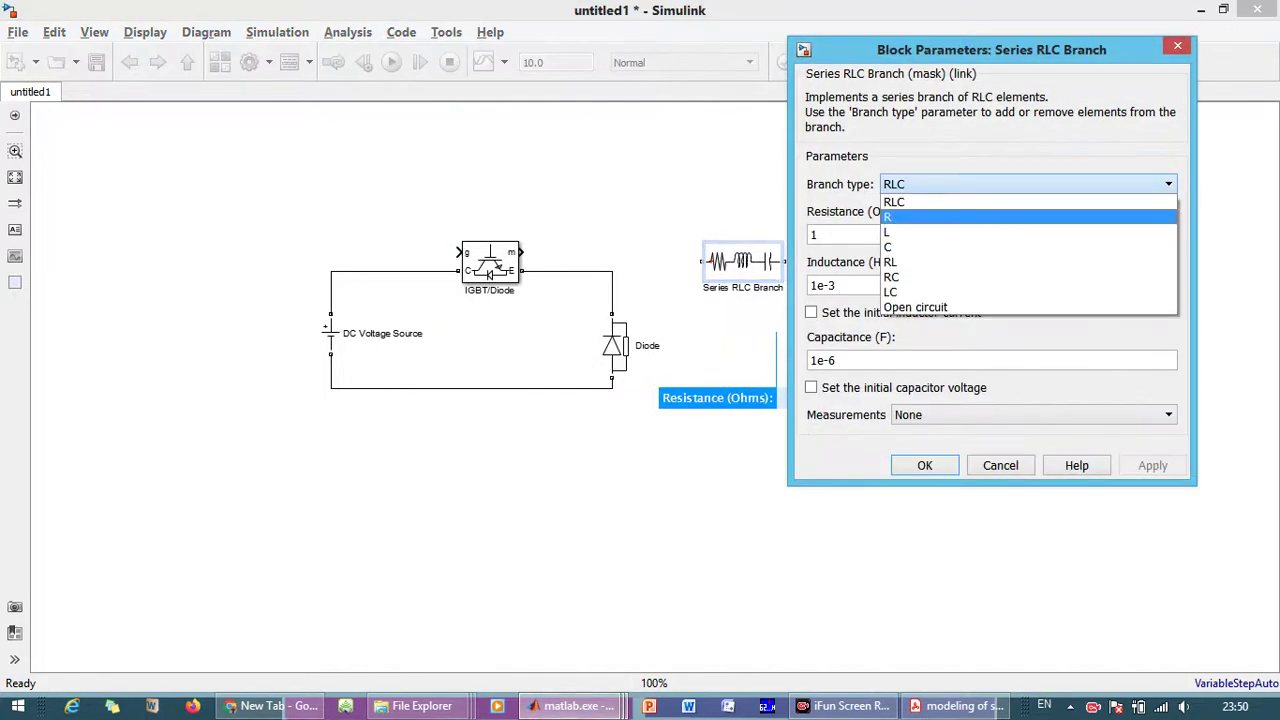
key("Return")
key("Return")
Copy the branch and set the copy's branch type to C for a capacitor.
left_click_drag(742, 260, 865, 363)
double_click(865, 363)
key("alt+Down")
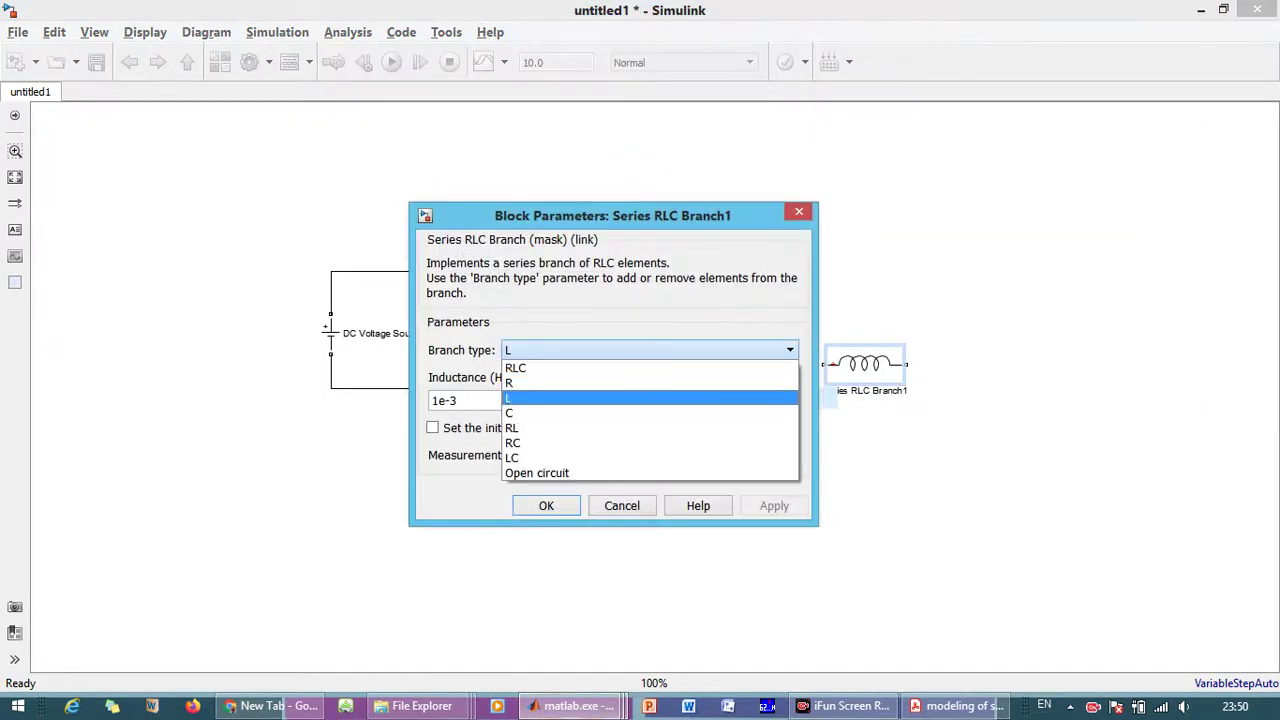
key("Down")
key("Return")
key("Return")
Copy another branch, Series RLC Branch2, and set its branch type to R.
left_click_drag(865, 363, 968, 322)
double_click(968, 322)
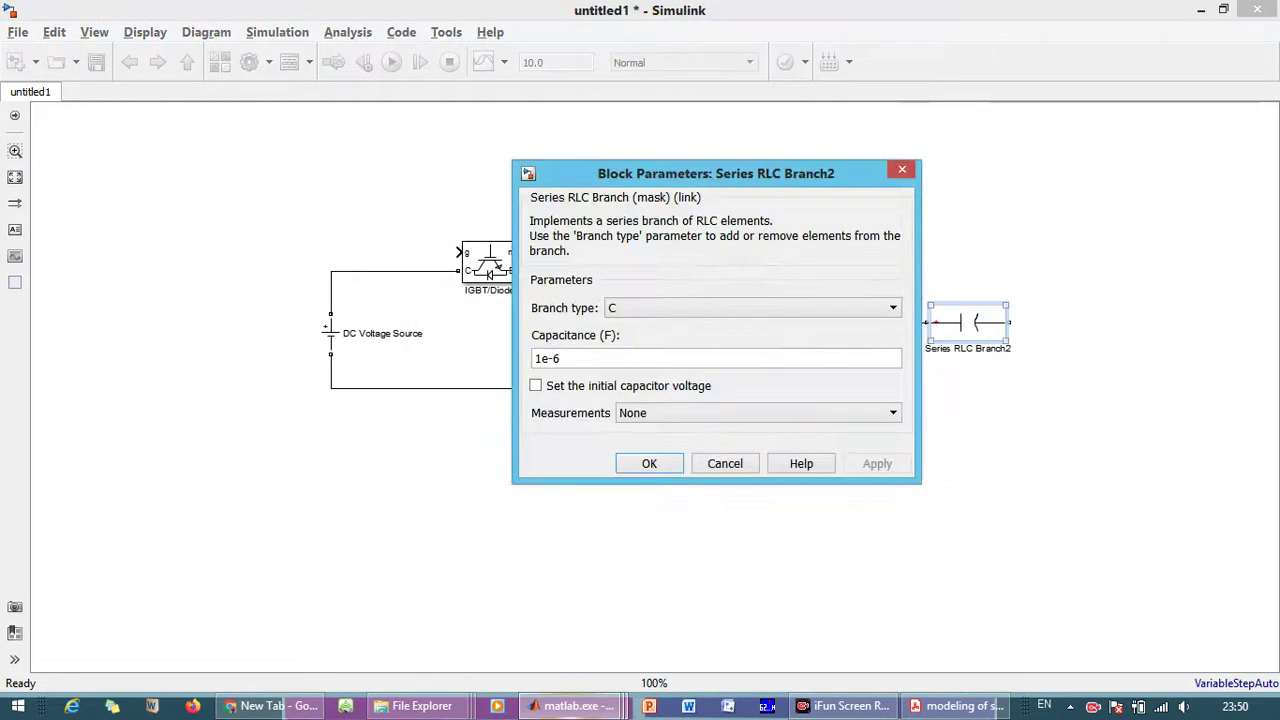
key("alt+Down")
key("Up")
key("Up")
key("Return")
key("Return")
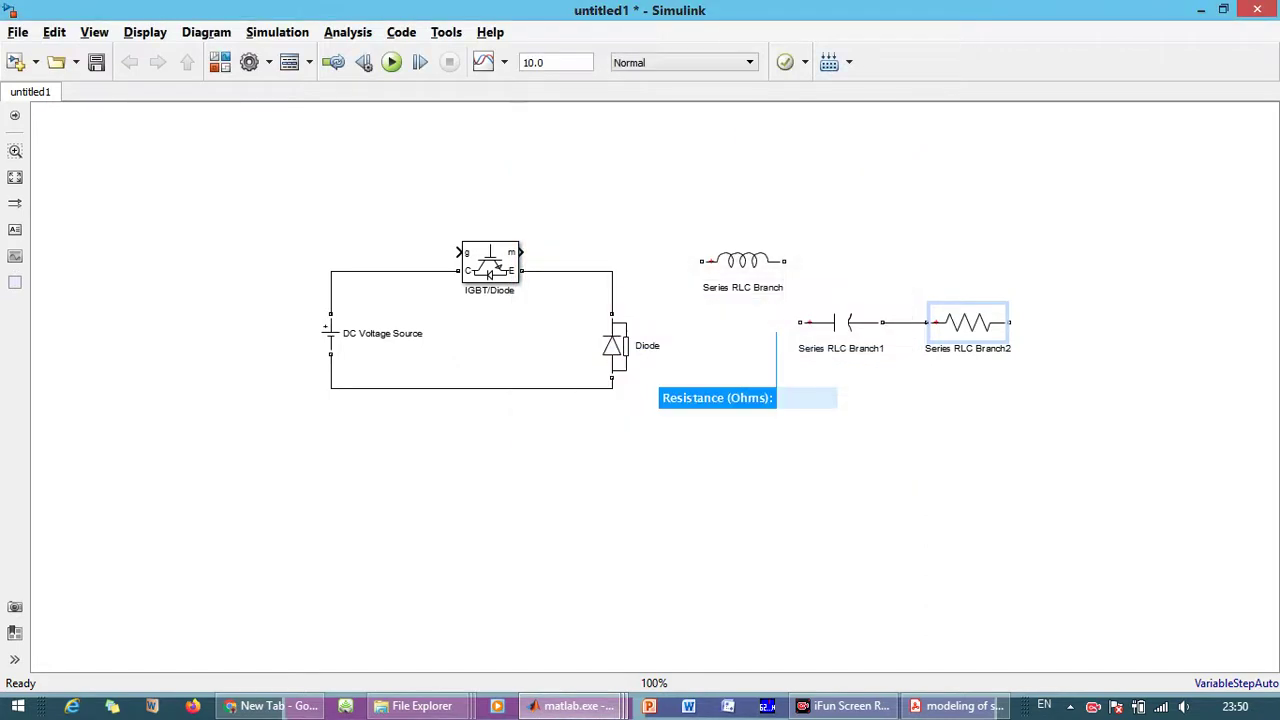
Rename the inductor L and wire it from the IGBT–Diode node to the capacitor.
left_click_drag(743, 260, 724, 270)
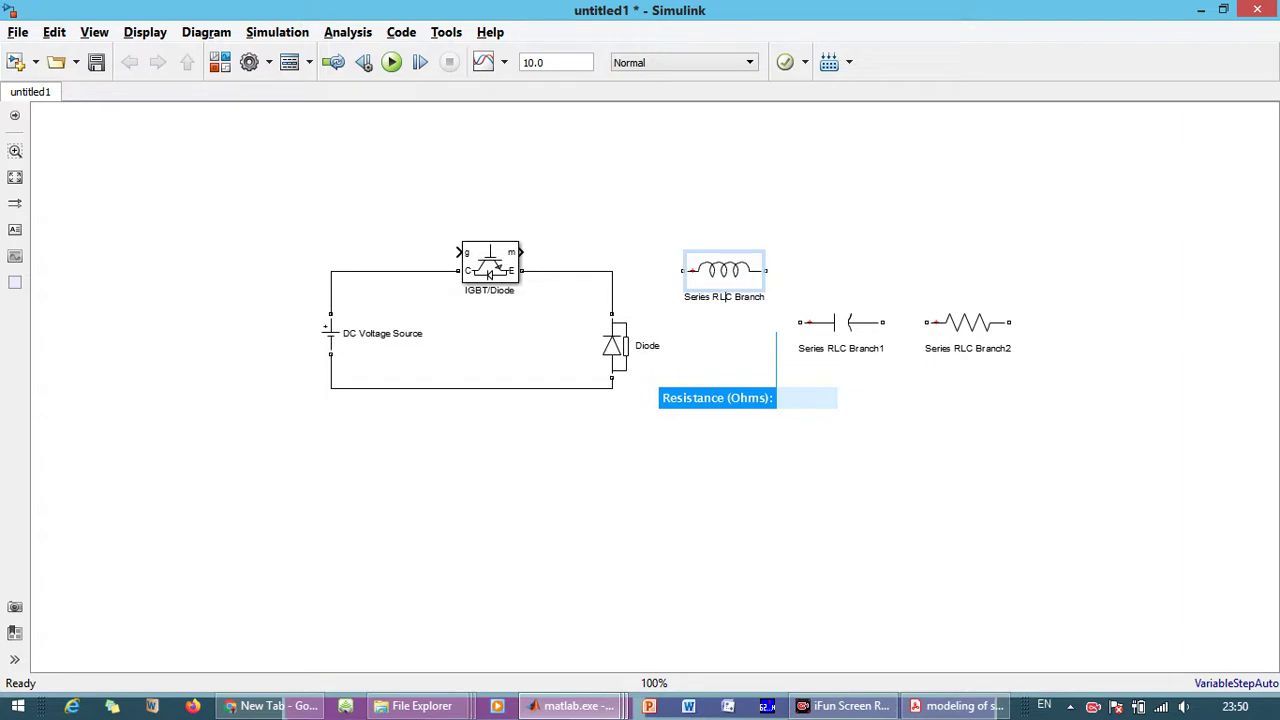
double_click(724, 296)
type("L")
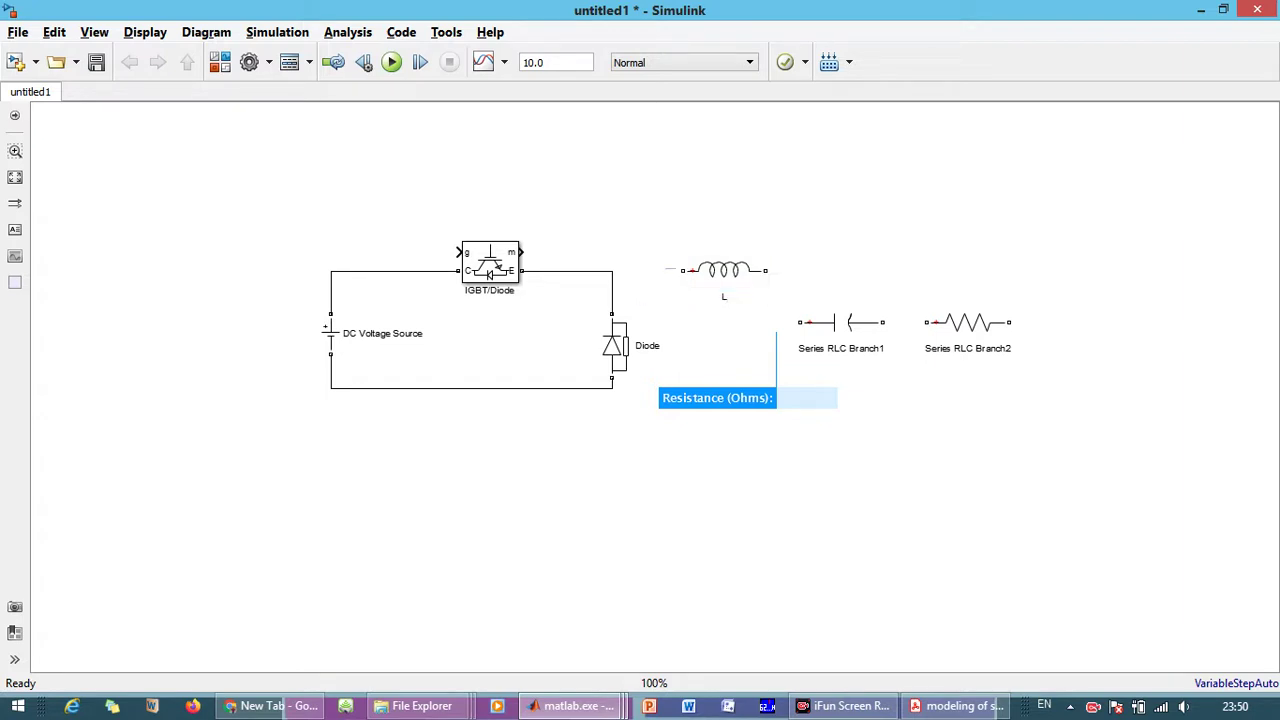
left_click_drag(684, 270, 612, 270)
left_click(840, 322)
left_click_drag(800, 322, 766, 270)
Stand the capacitor upright, wire its bottom to the return line, and rename it C.
left_click(840, 322)
key("ctrl+r")
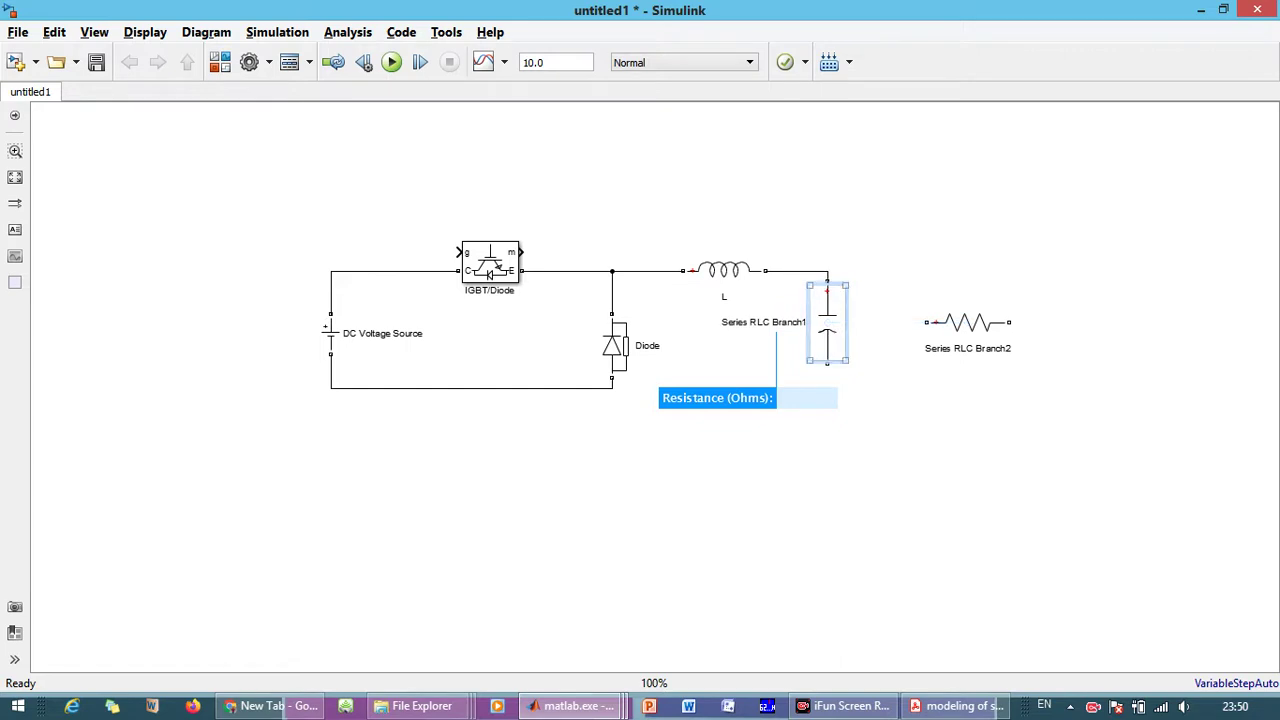
left_click_drag(827, 366, 612, 387)
key("ctrl+a")
type("C")
Stand the resistor upright, rename it R, and wire it in parallel with C.
left_click(967, 322)
key("ctrl+r")
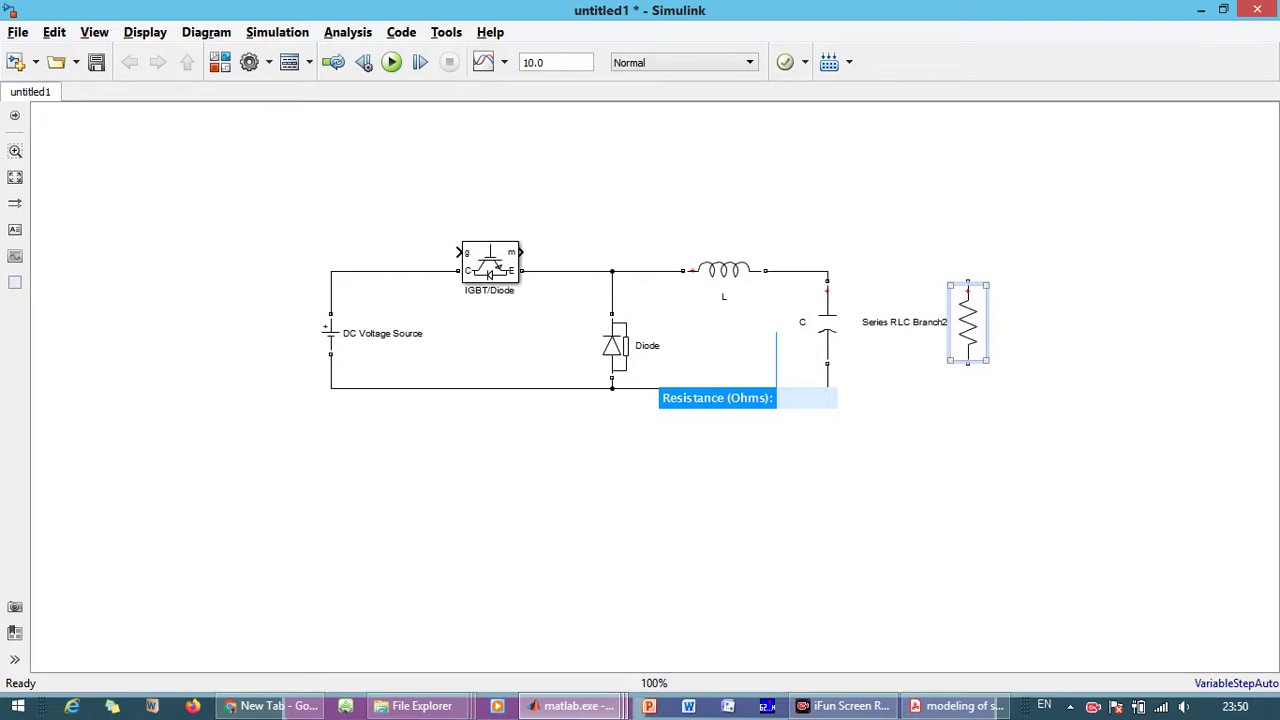
left_click(904, 322)
key("ctrl+a")
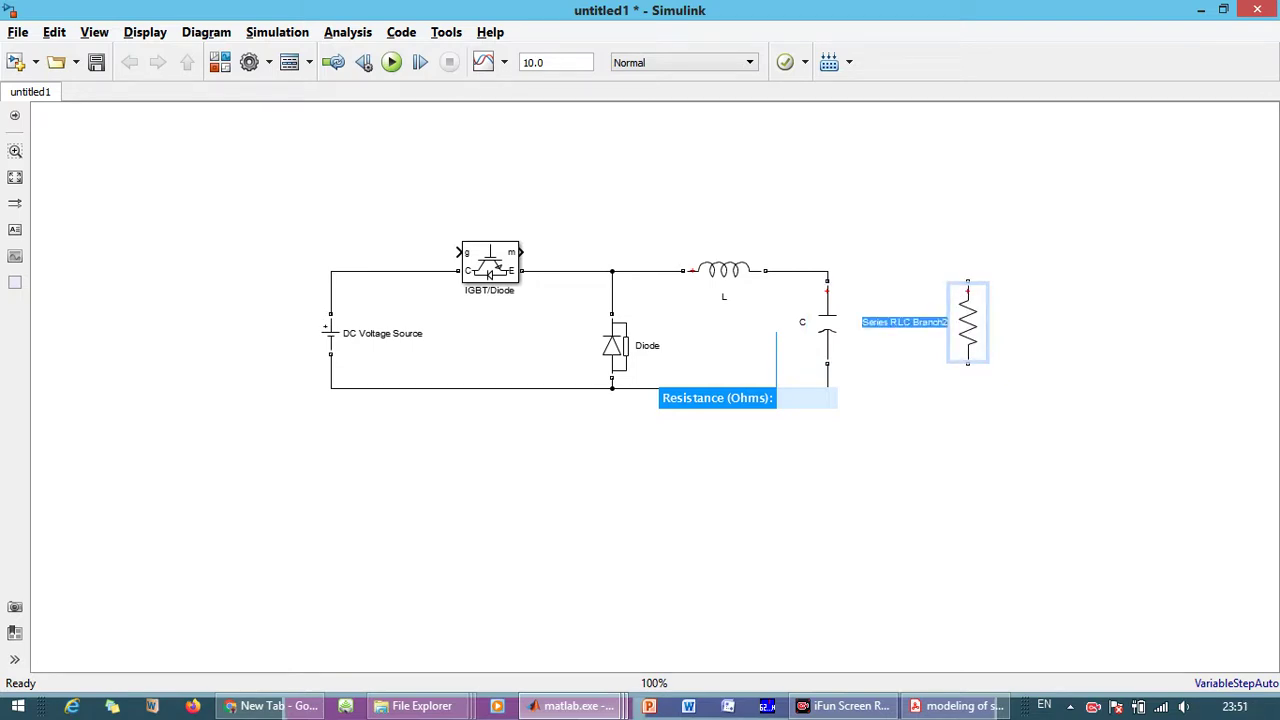
type("R")
left_click_drag(967, 282, 827, 271)
left_click_drag(967, 363, 828, 387)
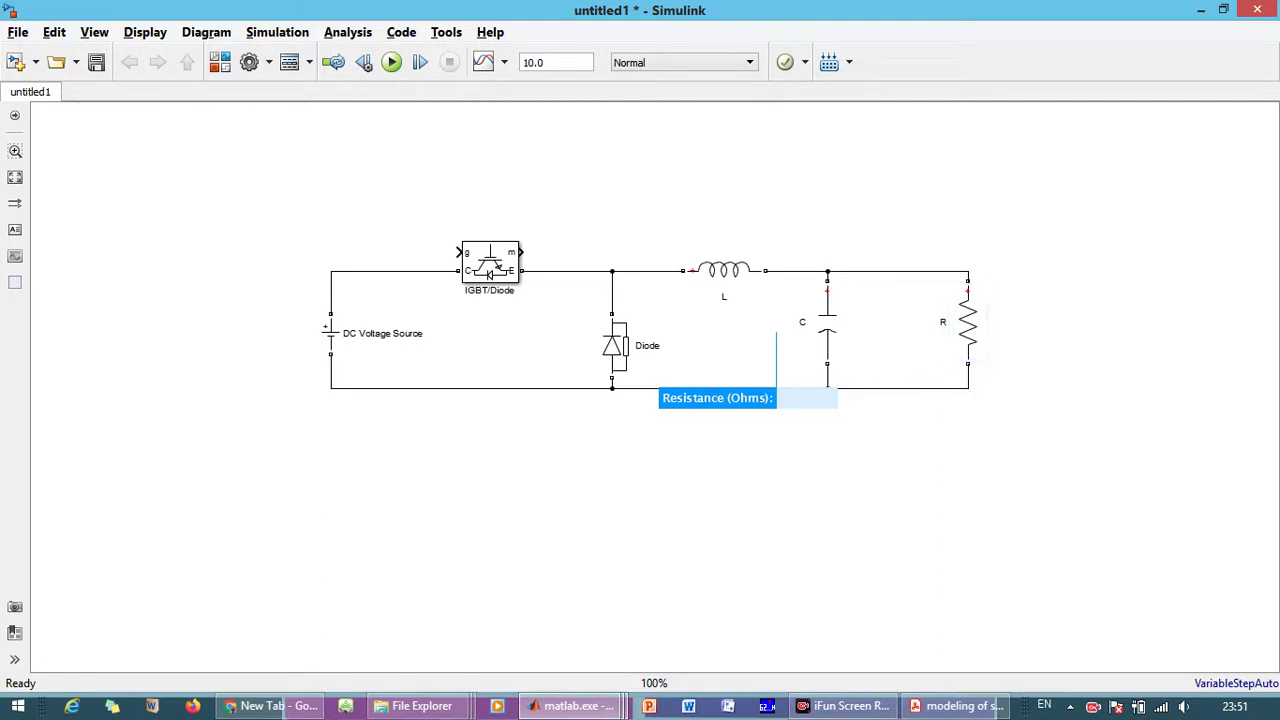
Apply the Shadow format to all blocks, then drag the selected circuit to the left.
key("ctrl+a")
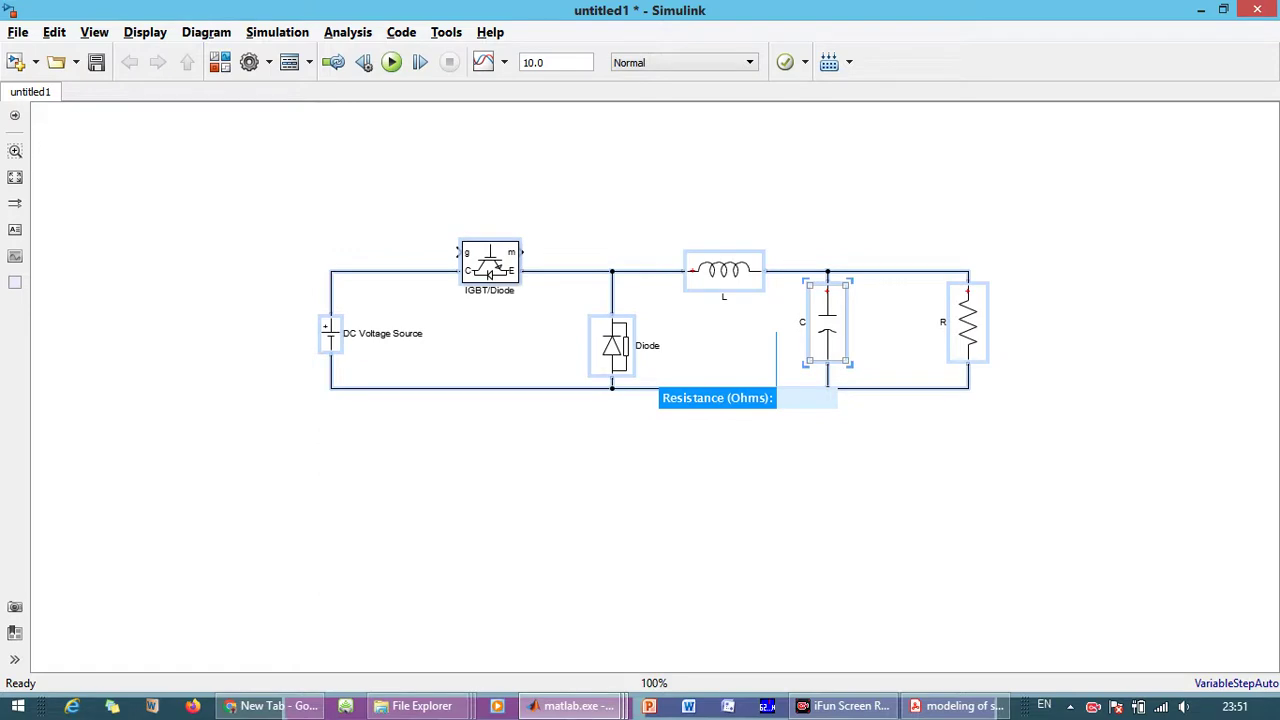
right_click(834, 327)
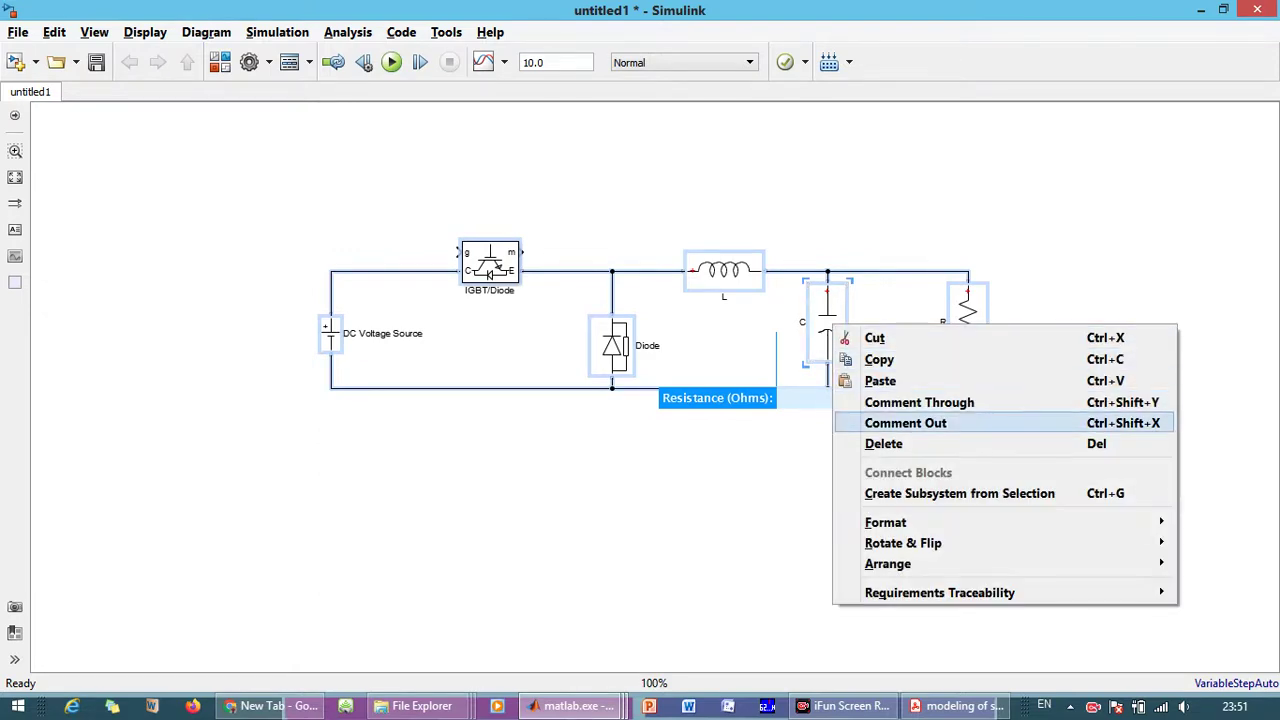
mouse_move(885, 522)
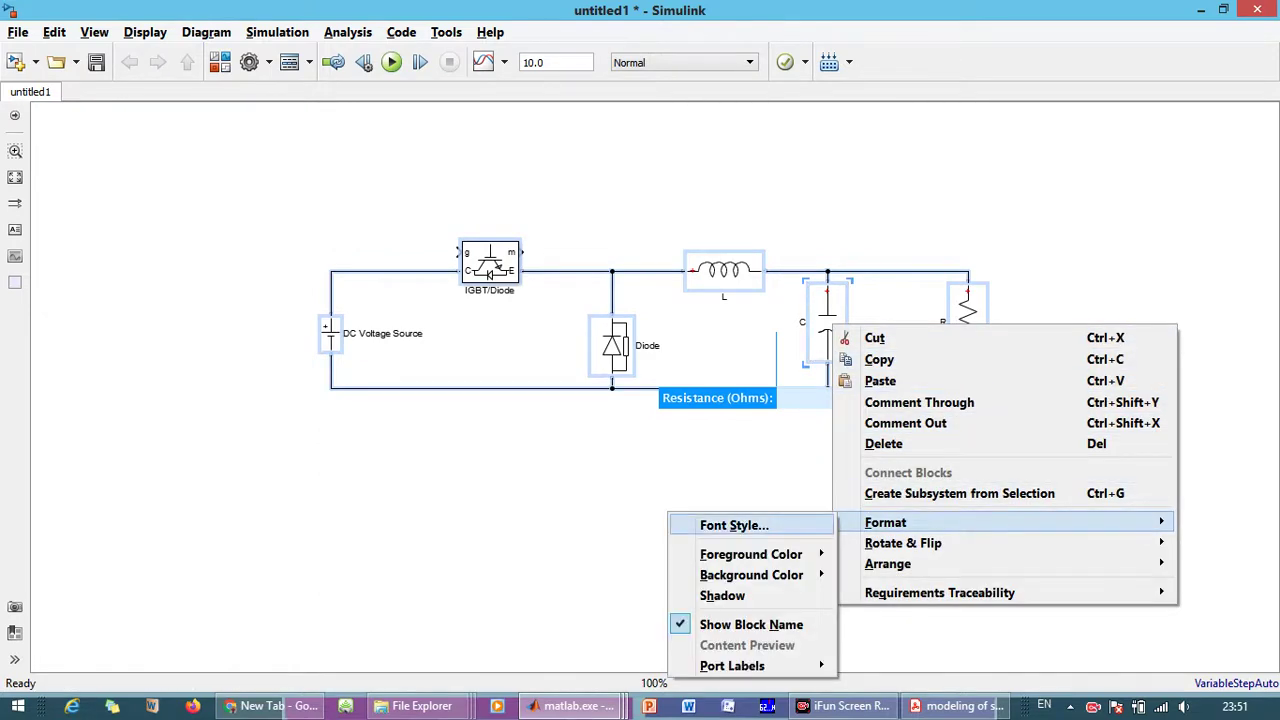
left_click(722, 595)
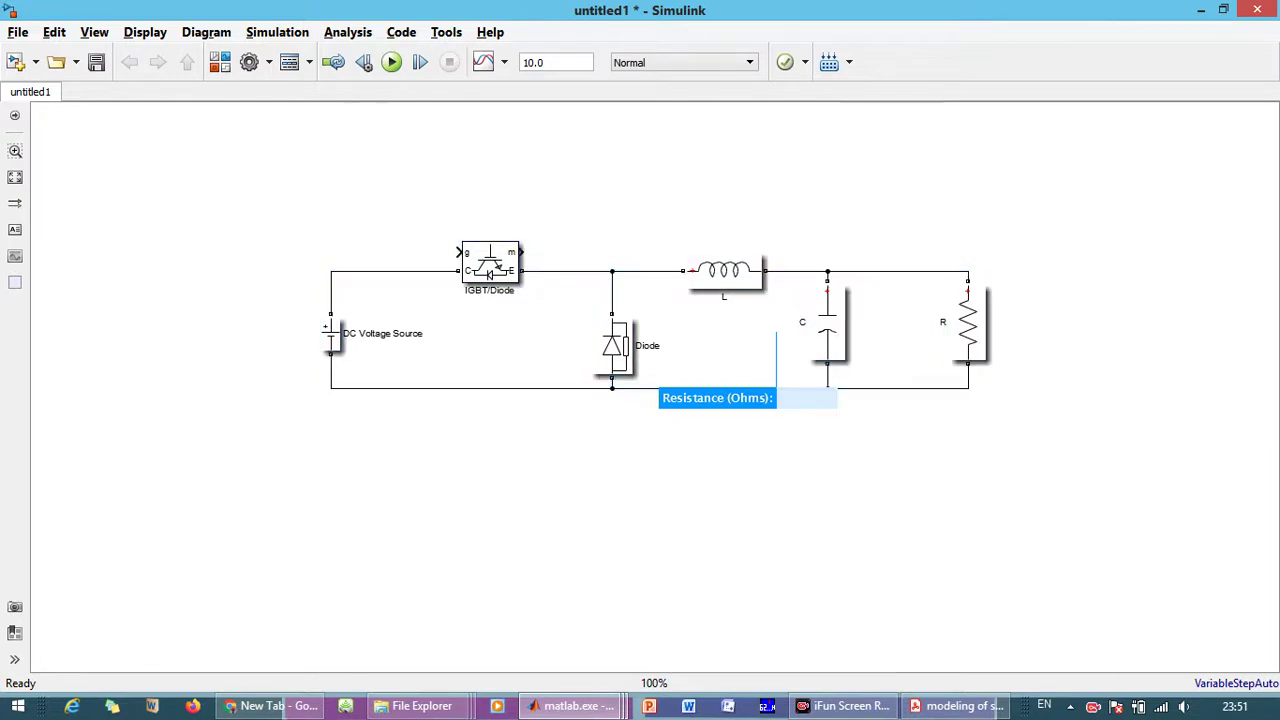
left_click_drag(260, 186, 1086, 512)
left_click_drag(725, 270, 612, 252)
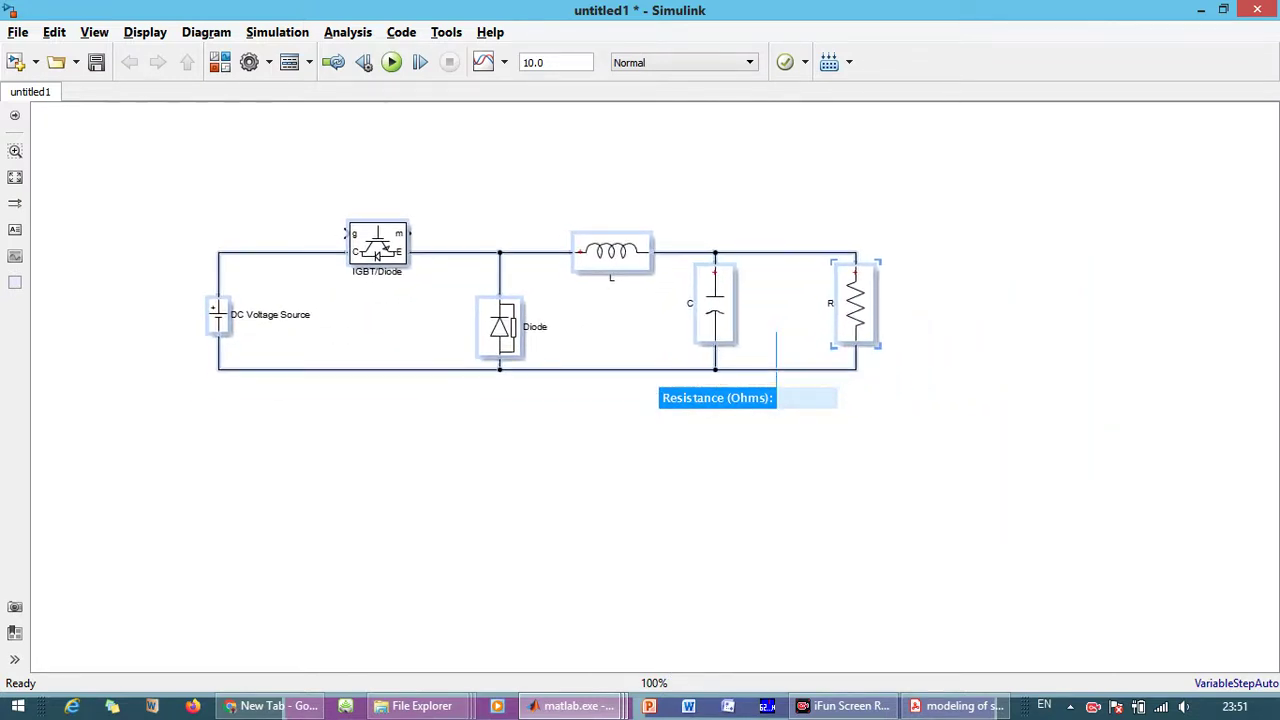
Insert a Pulse Generator and connect it to the IGBT/Diode gate input.
double_click(440, 444)
type("Pulse")
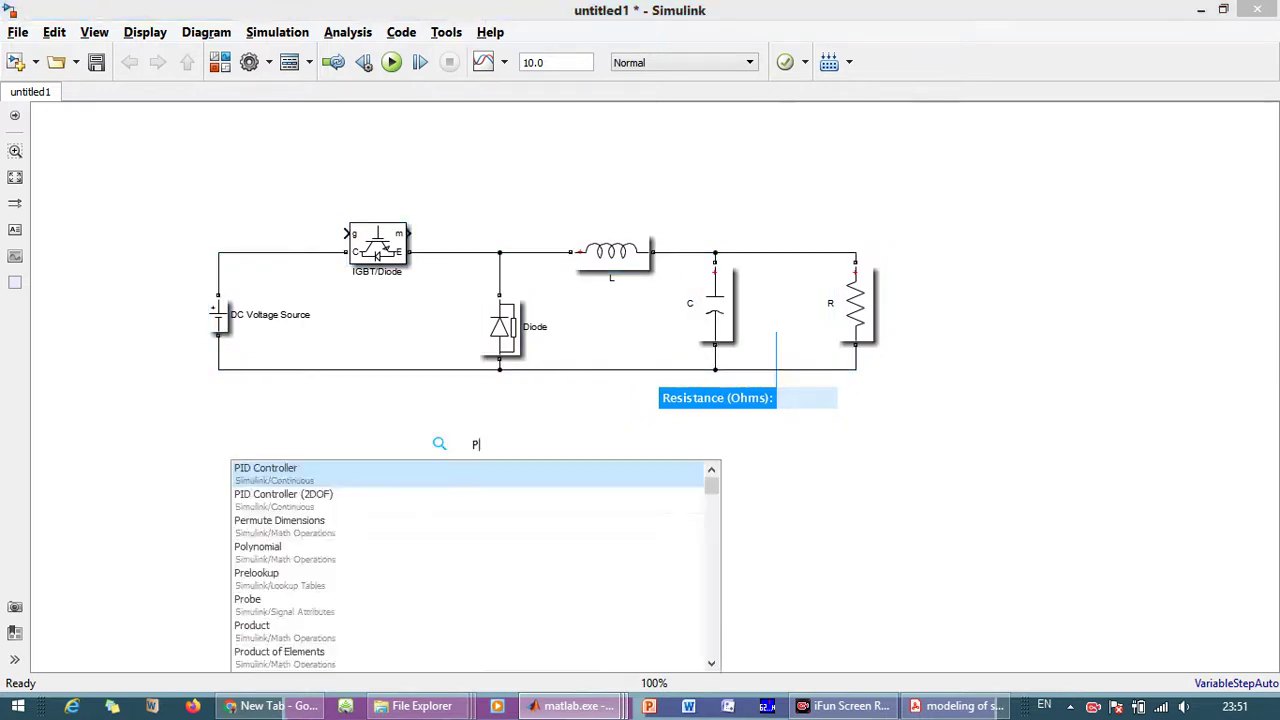
key("BackSpace")
key("BackSpace")
key("BackSpace")
key("BackSpace")
key("BackSpace")
key("Return")
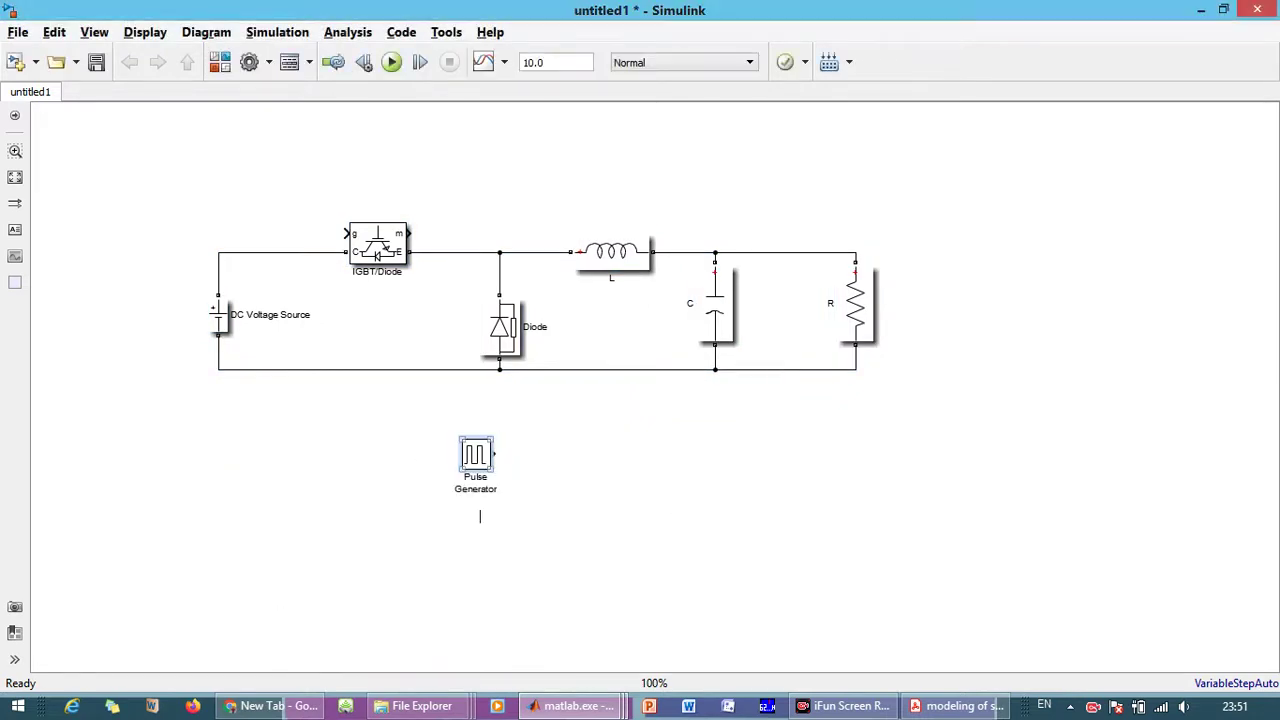
left_click_drag(480, 457, 346, 233)
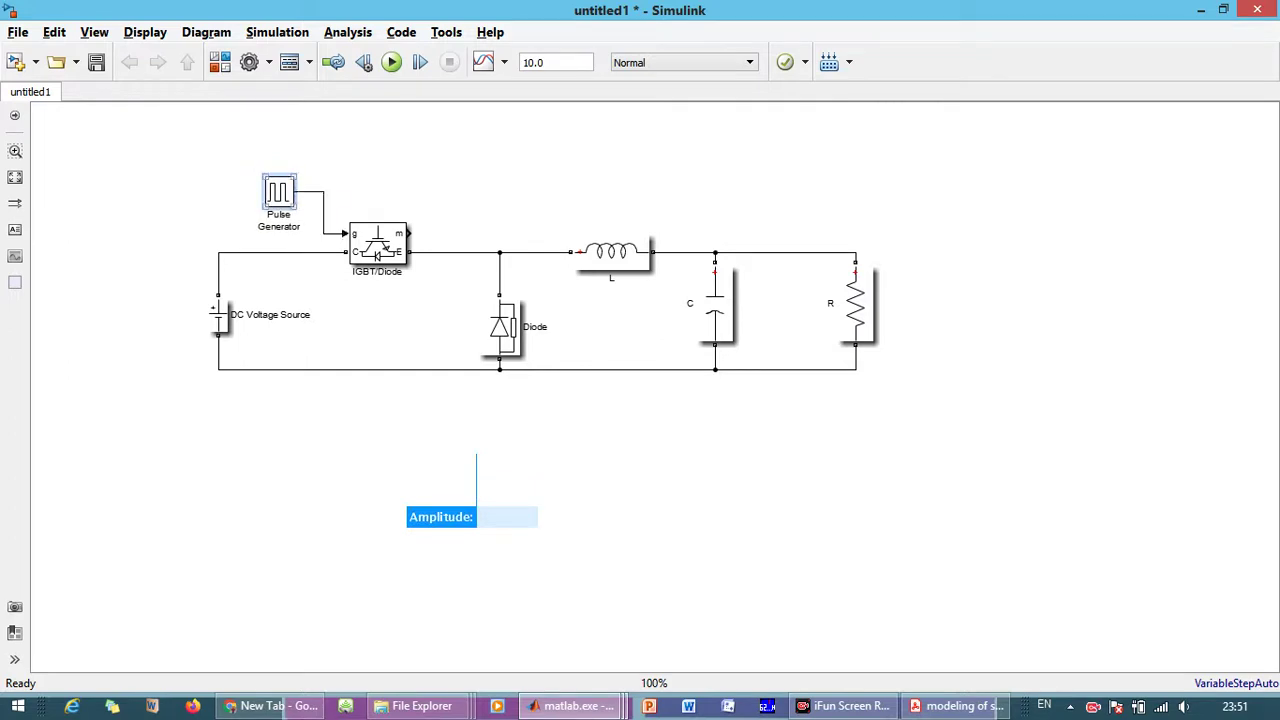
Set the Pulse Generator's period to 1/5000 and pulse width to 10.42.
double_click(279, 220)
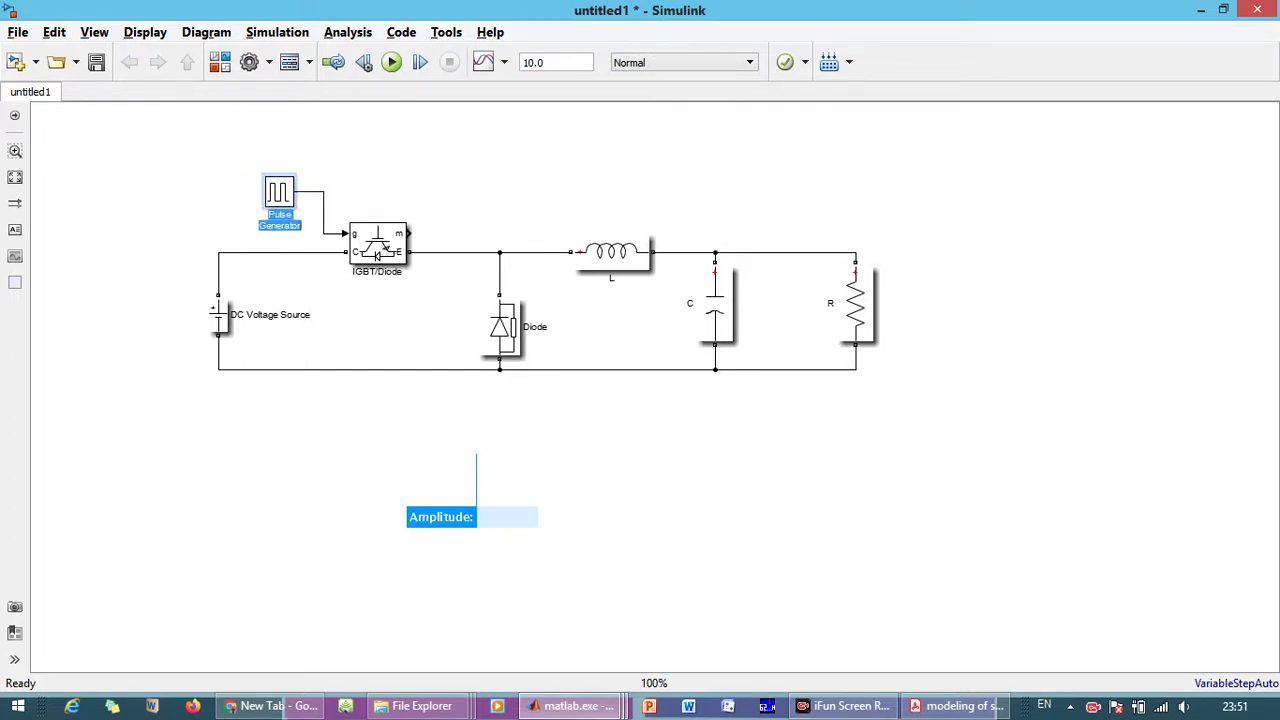
double_click(279, 191)
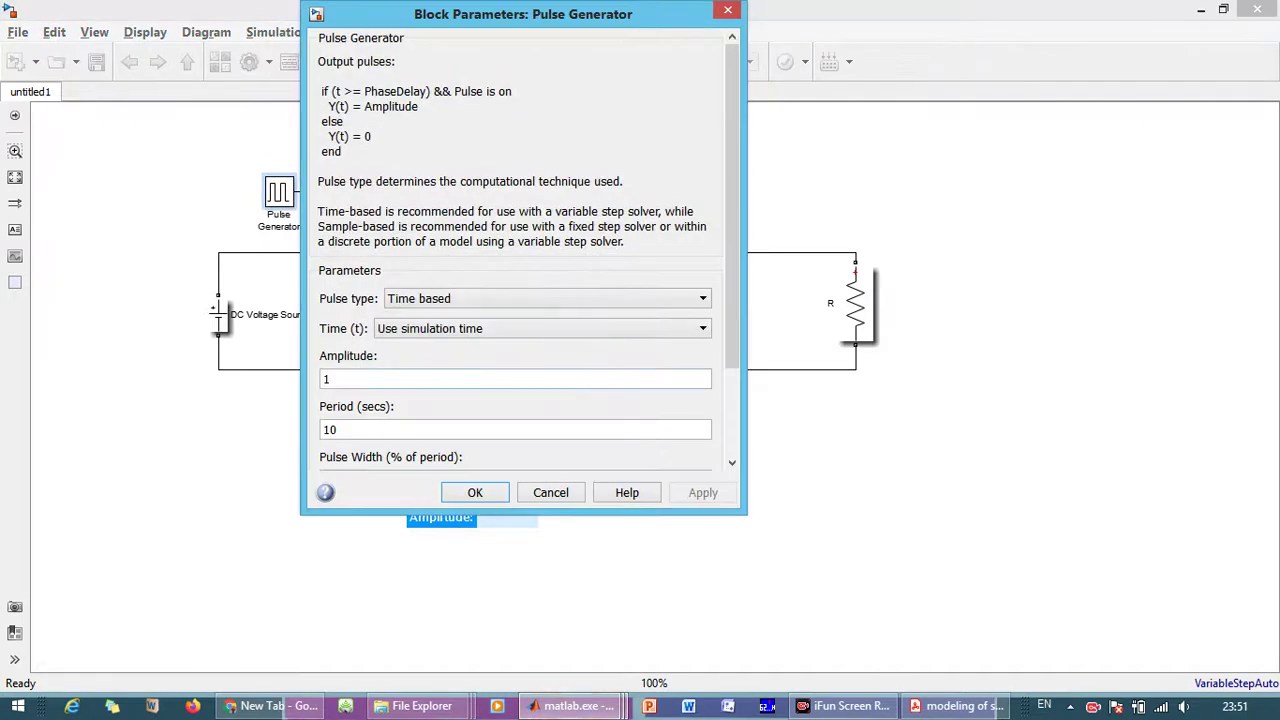
scroll(515, 250, "down", 3)
double_click(330, 313)
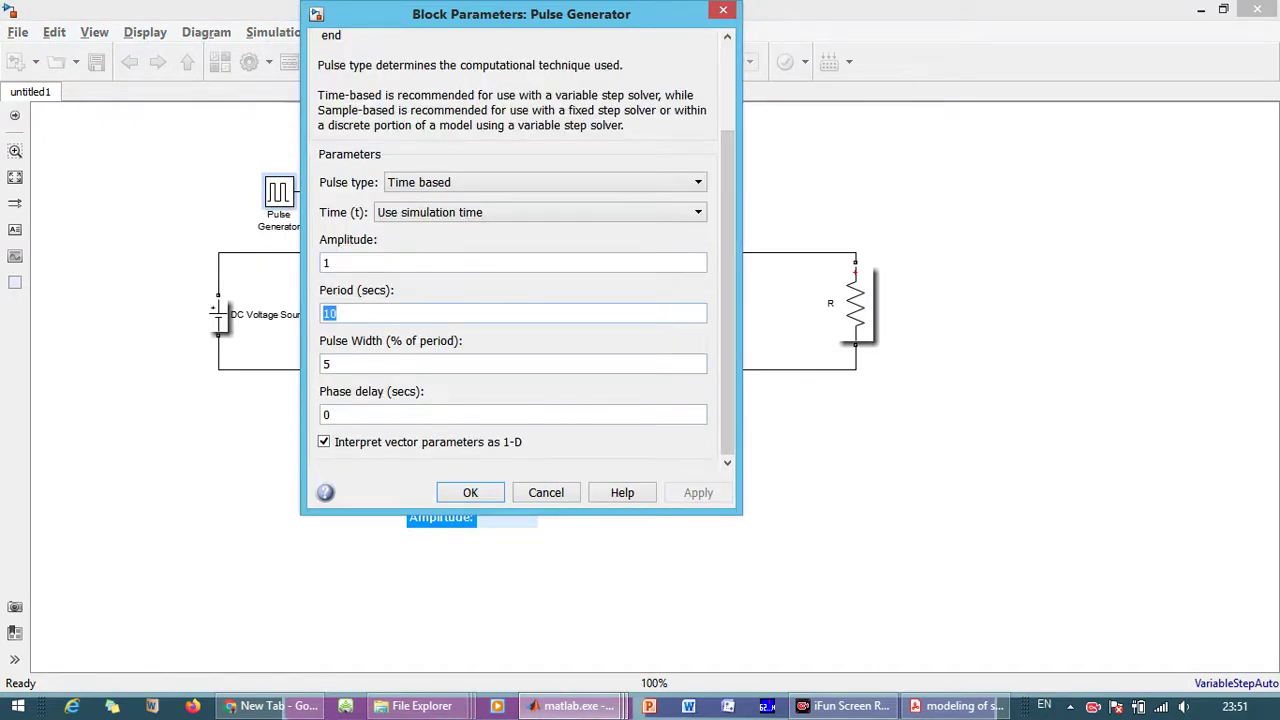
type("1/500")
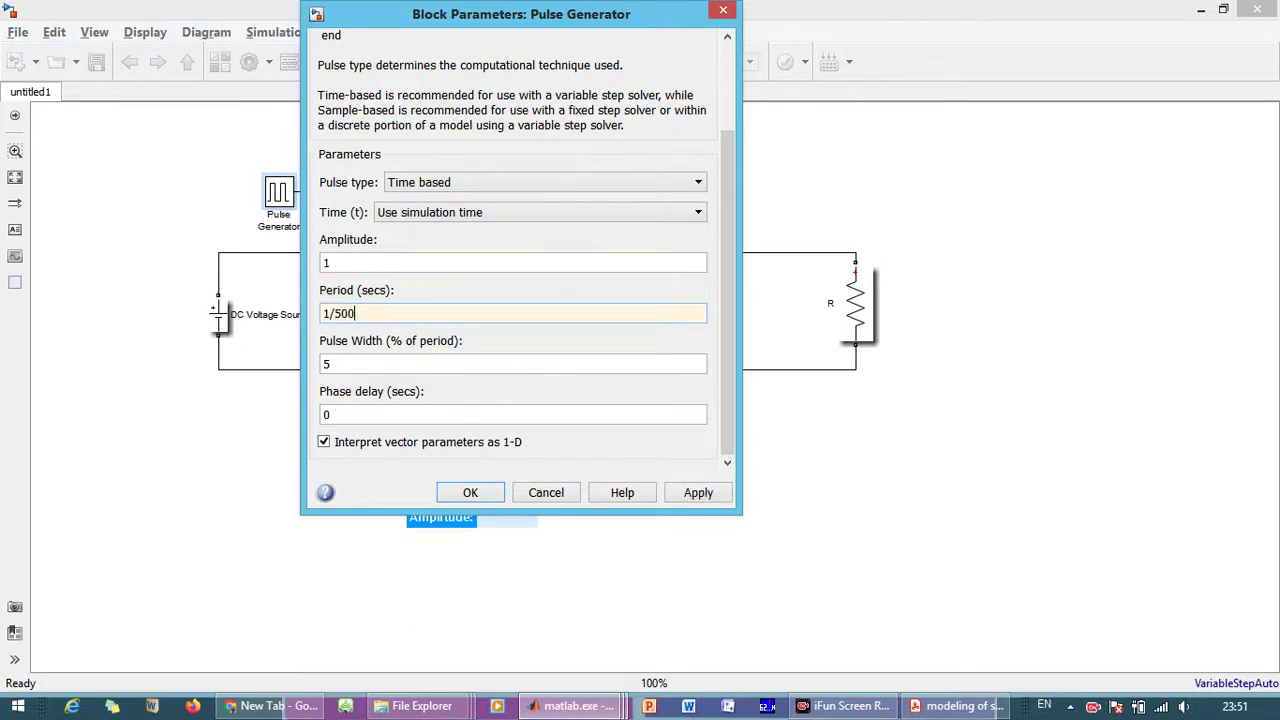
type("0")
key("Tab")
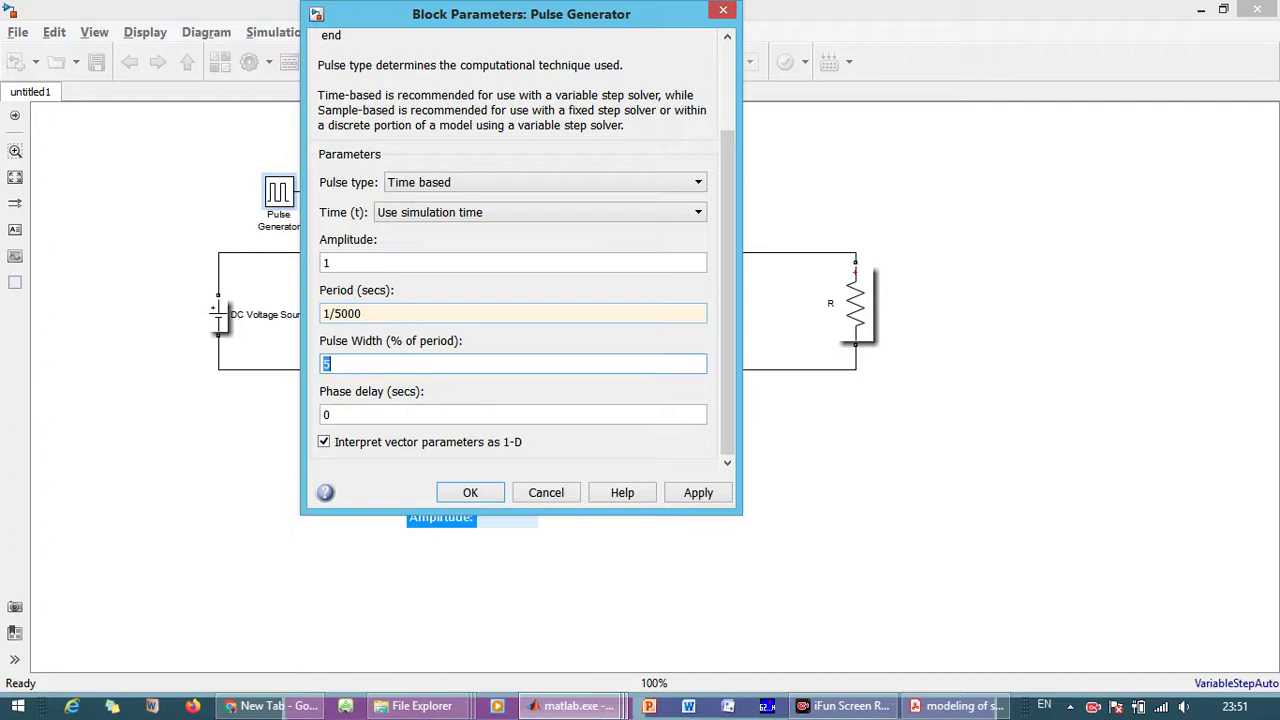
type("10")
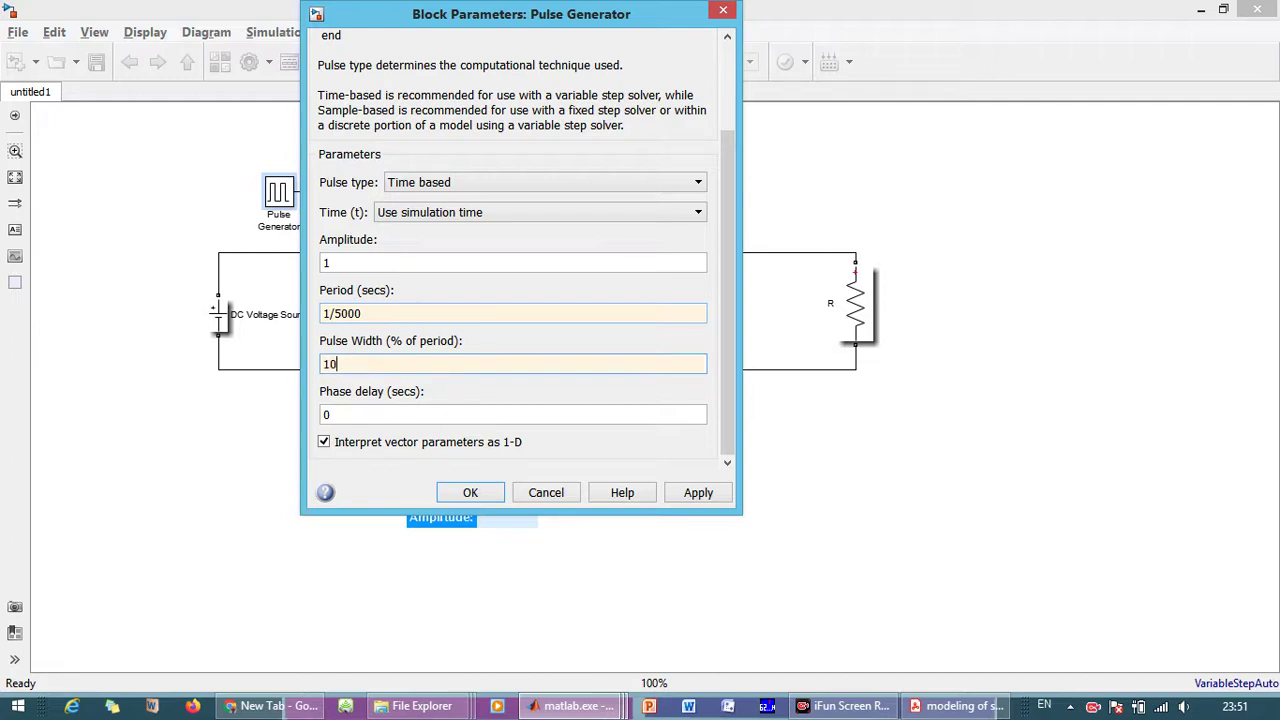
type(".42")
key("Return")
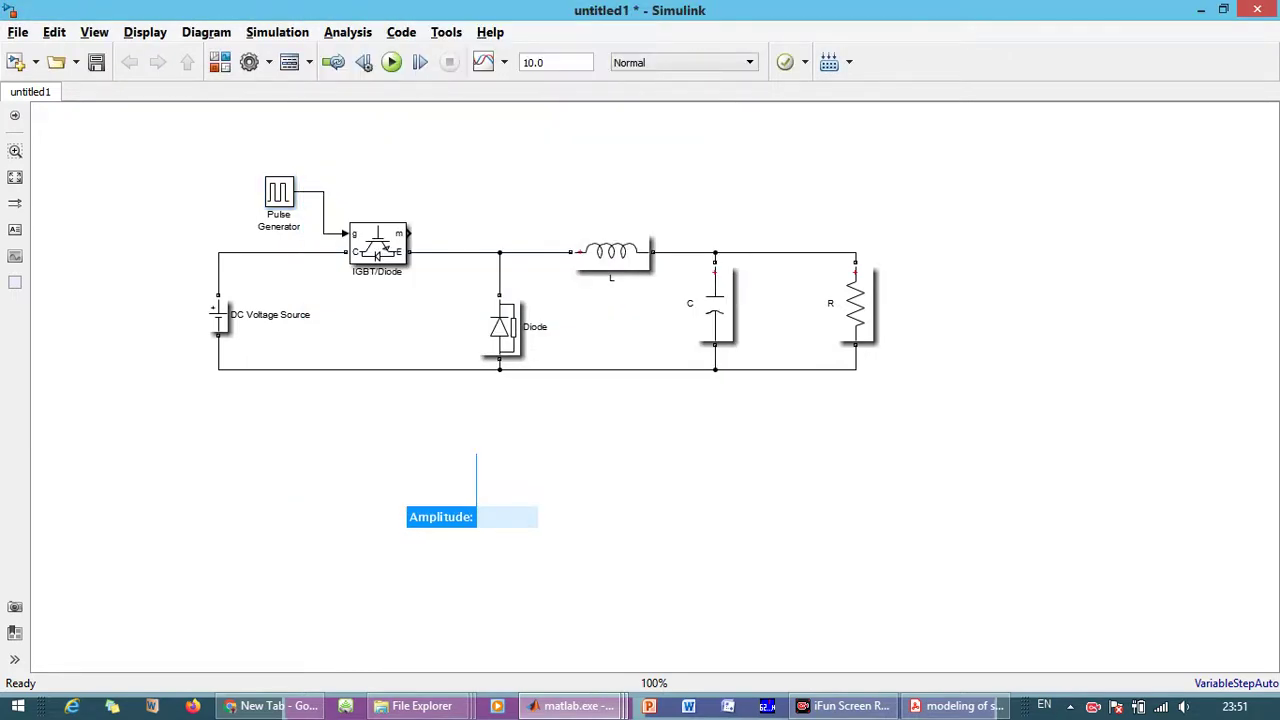
Add a Voltage Measurement named Vout and wire it across resistor R.
type("voltage")
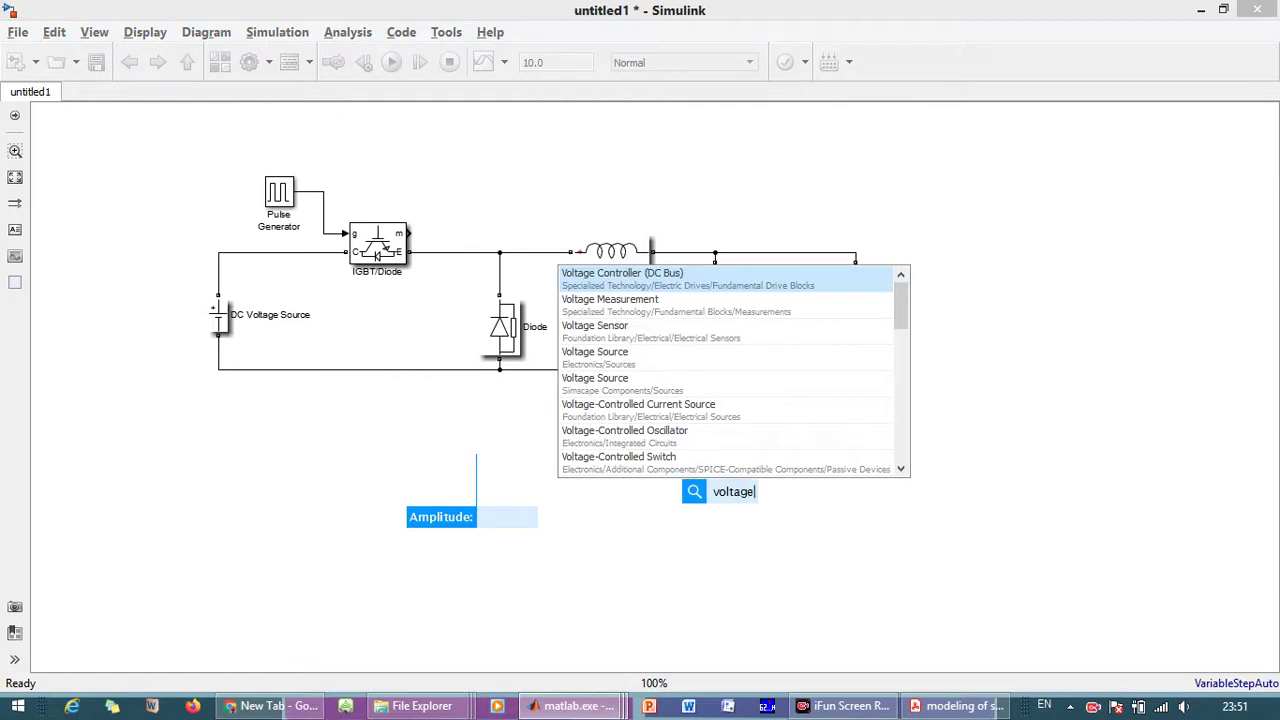
key("Down")
key("Return")
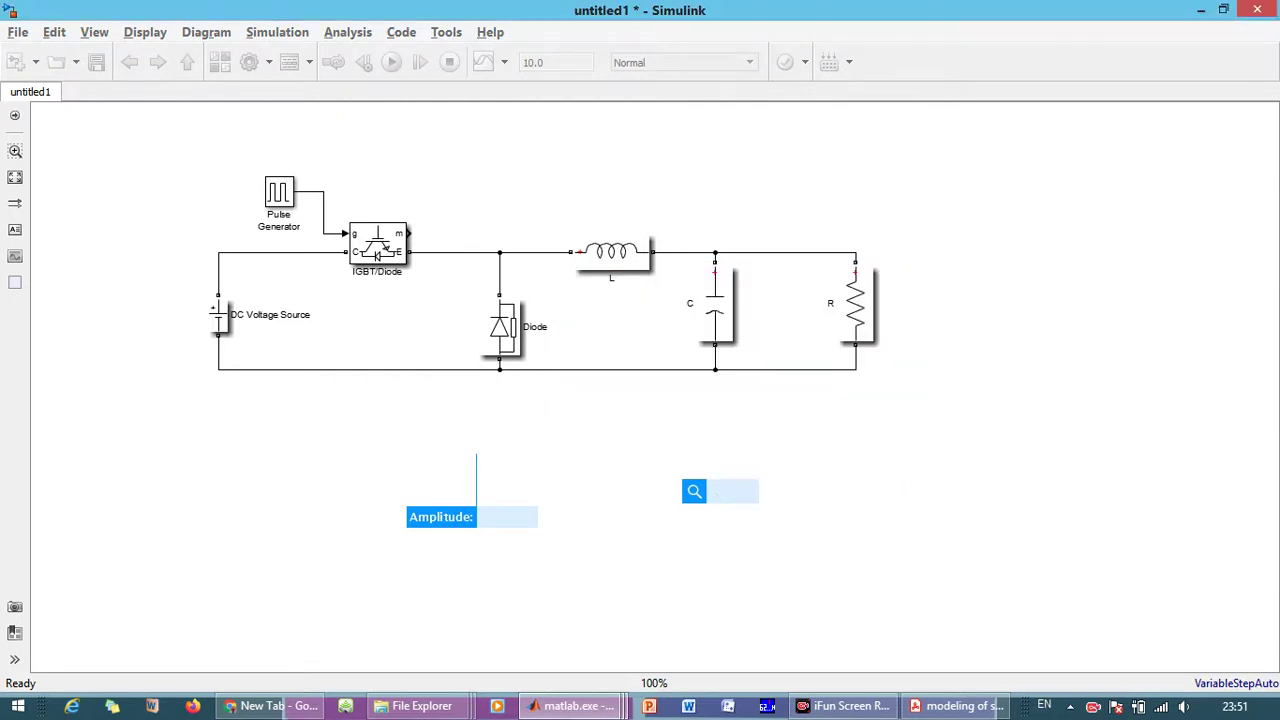
left_click_drag(796, 441, 951, 303)
type("Vout")
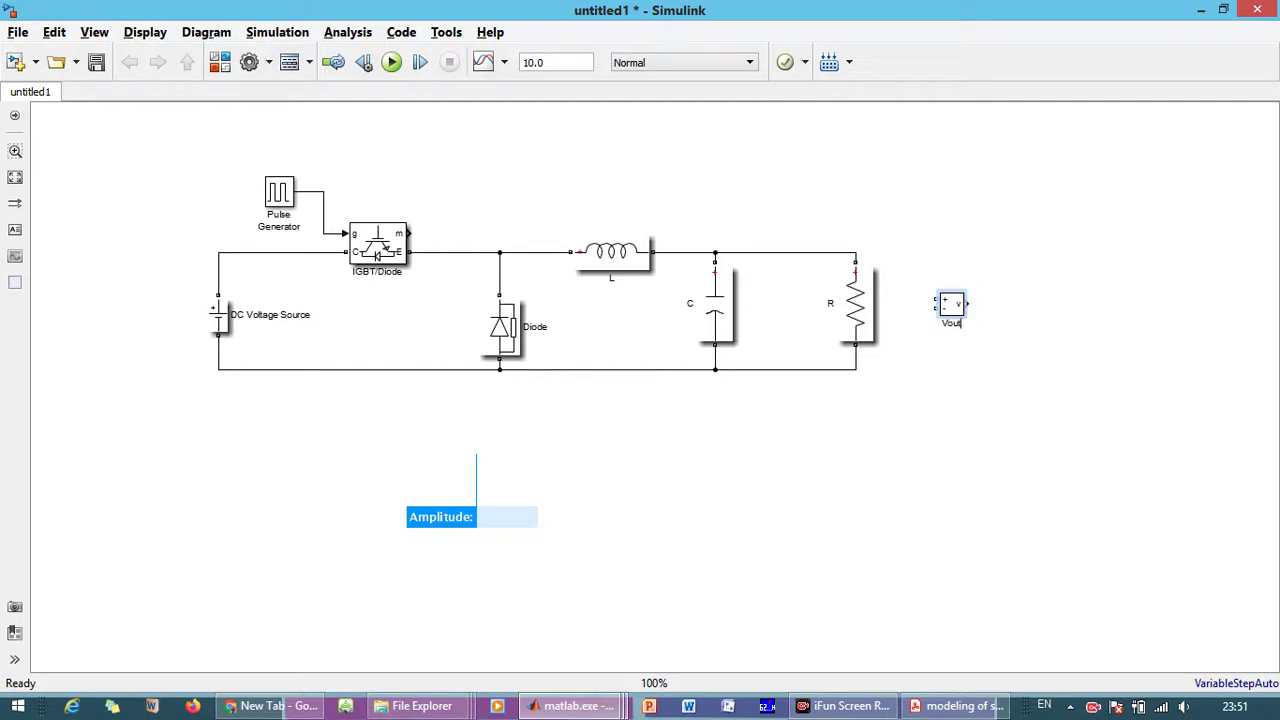
key("Return")
left_click_drag(937, 298, 856, 253)
left_click_drag(937, 309, 855, 370)
Copy the measurement as Vout1 beside the source, relabel the source 24V, and wire Vout1.
left_click_drag(952, 305, 361, 315)
left_click(218, 315)
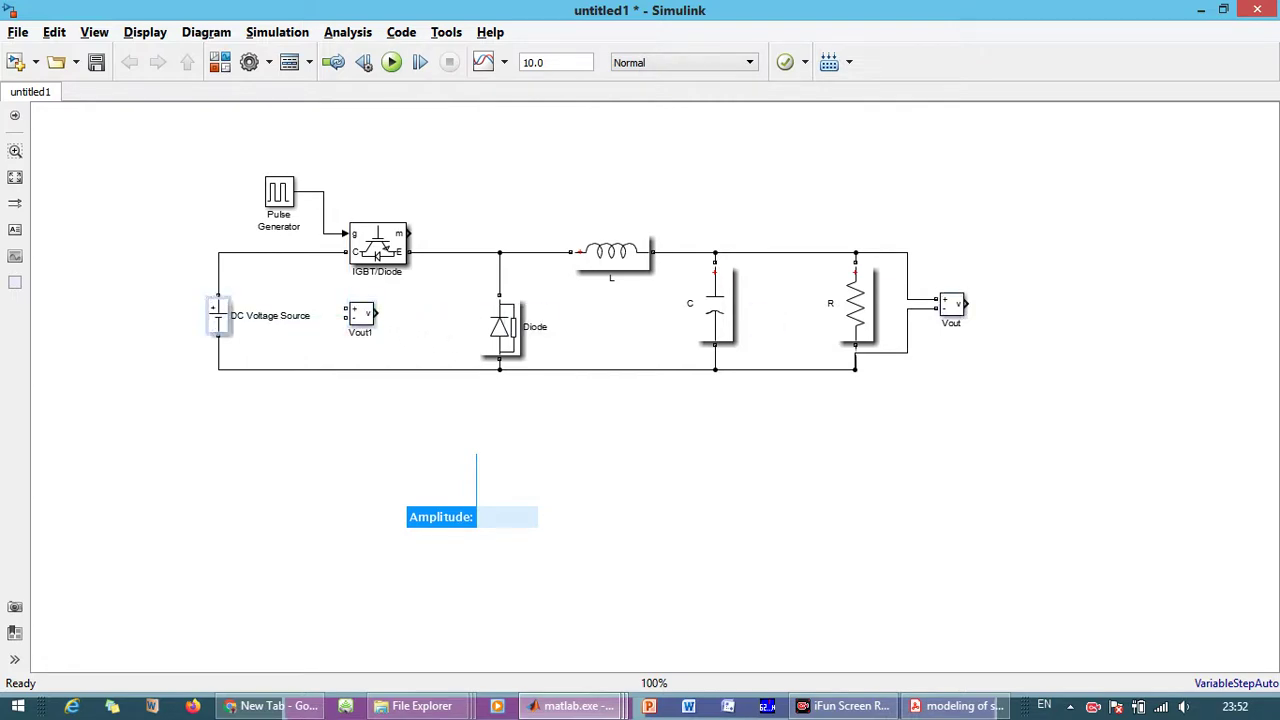
key("ctrl+a")
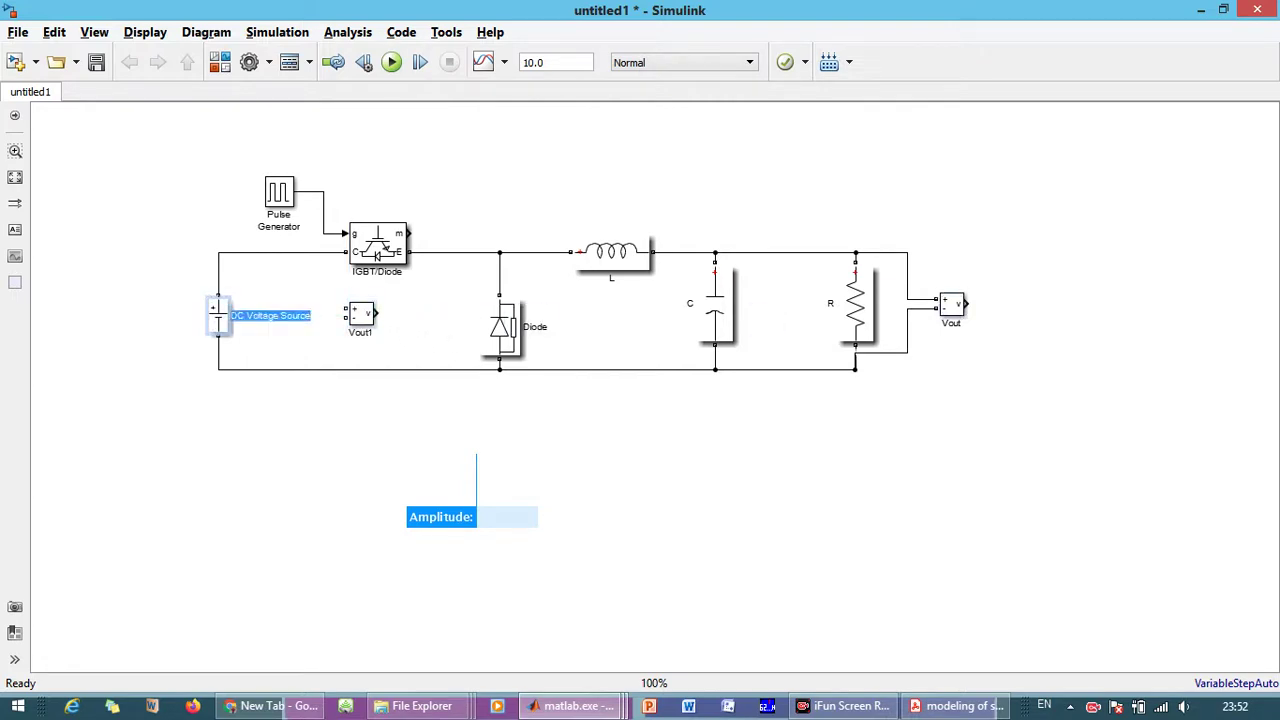
type("@")
key("BackSpace")
type("24V")
left_click_drag(238, 315, 197, 314)
left_click_drag(362, 316, 267, 253)
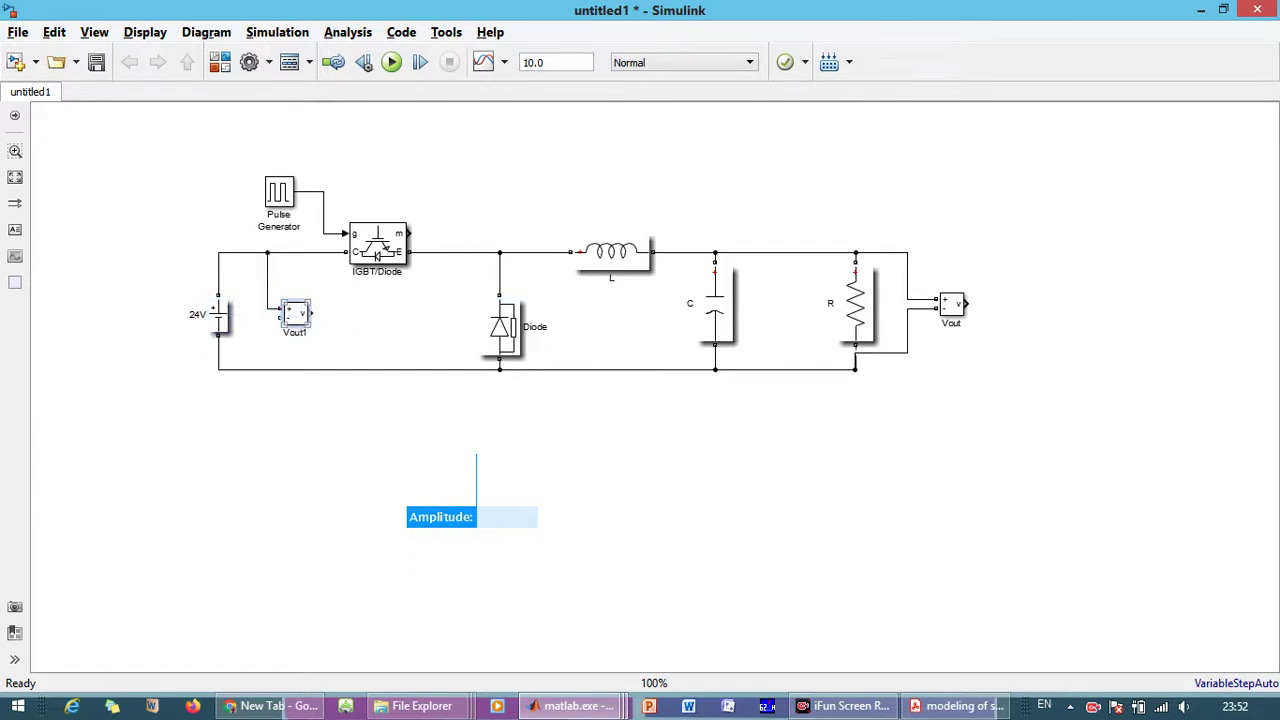
left_click_drag(281, 318, 270, 369)
Insert a Goto block for Vout1 with tag Vin and global tag visibility.
type("goto")
key("Return")
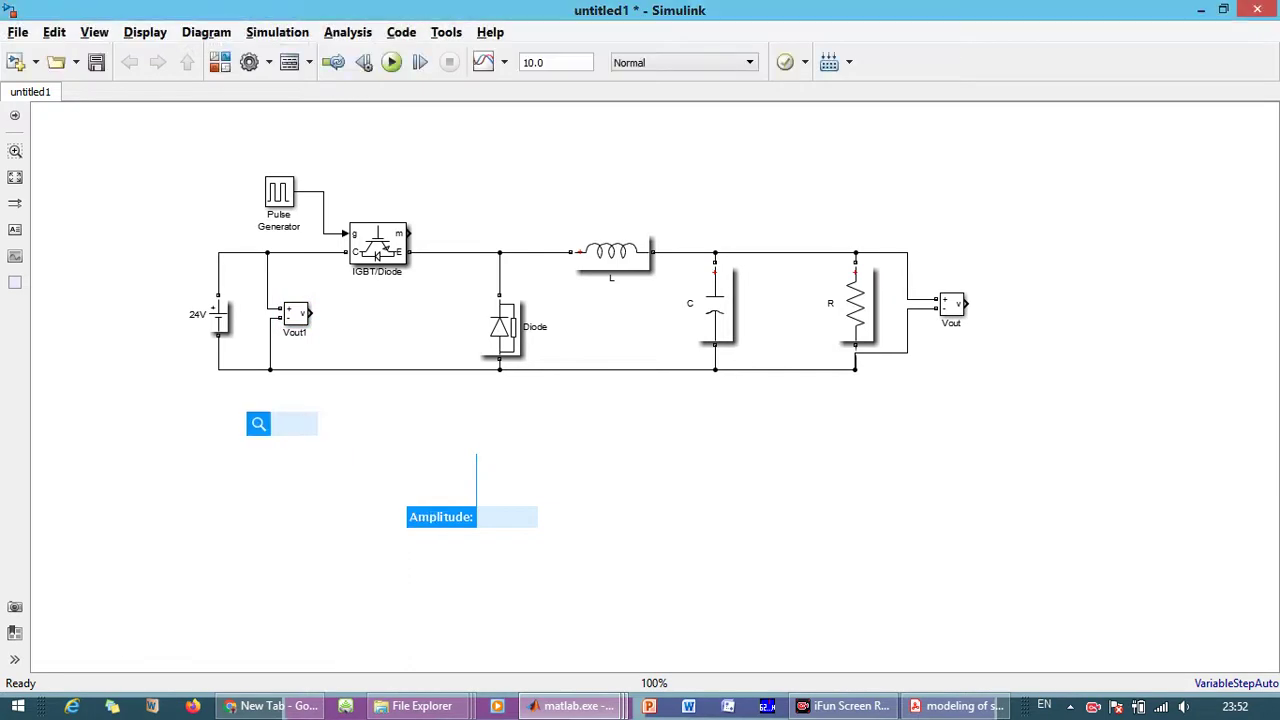
left_click_drag(293, 433, 1050, 305)
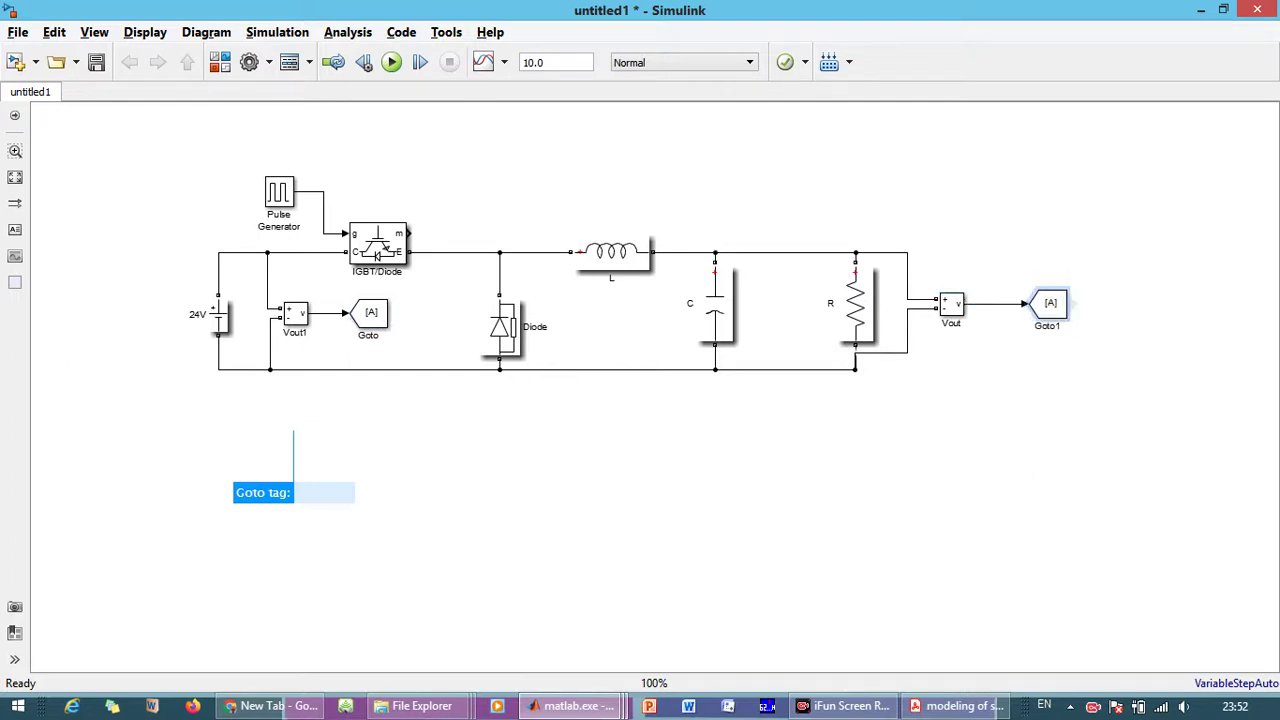
left_click(370, 313)
double_click(370, 313)
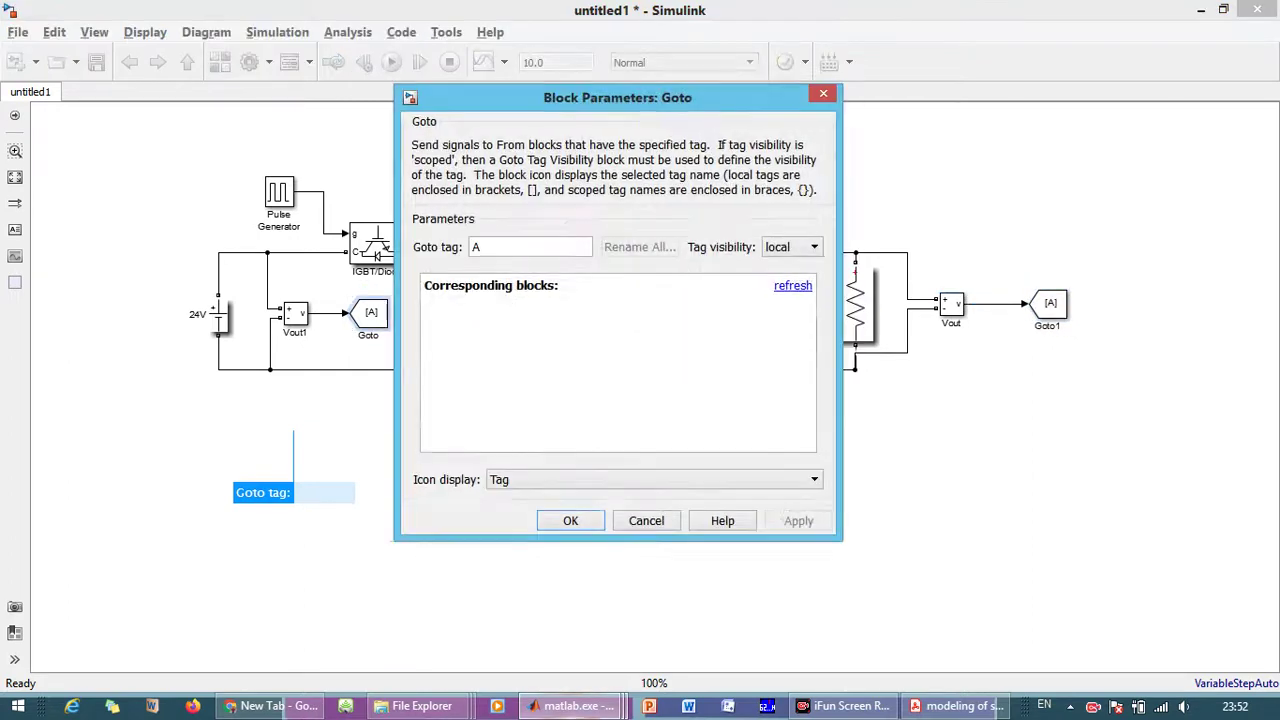
double_click(476, 247)
type("Vin")
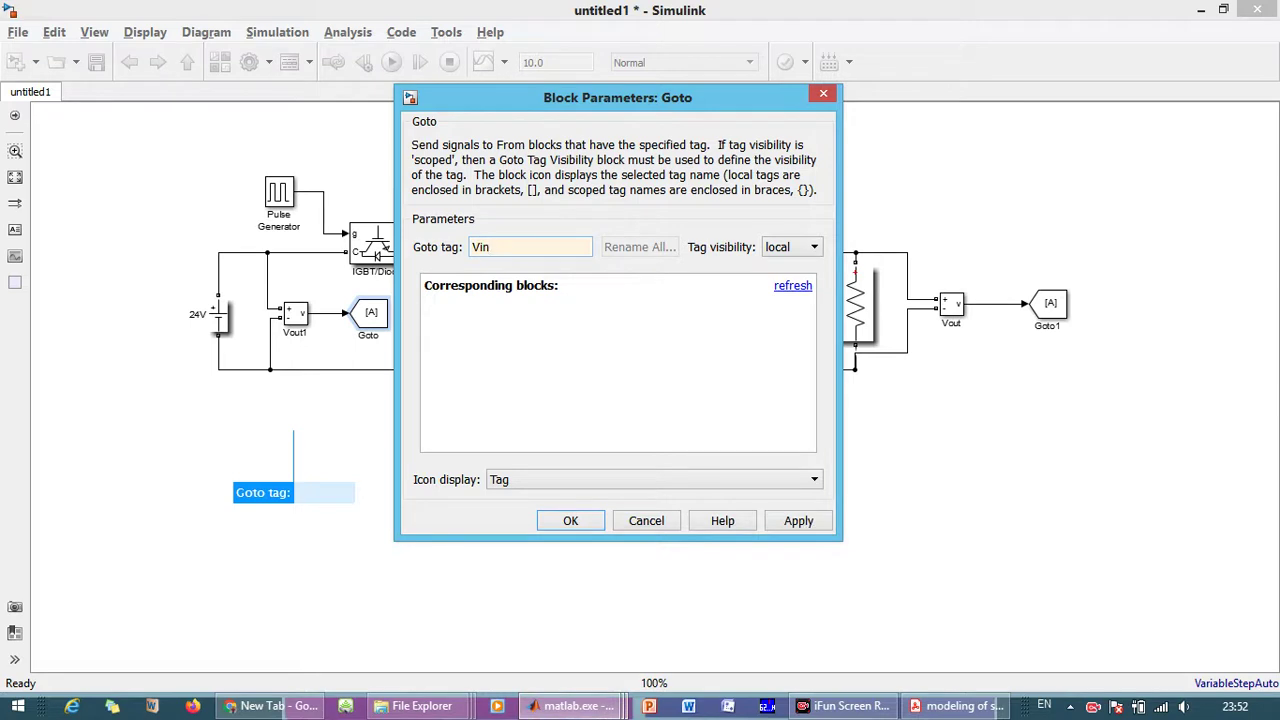
left_click(792, 247)
left_click(777, 297)
left_click(570, 520)
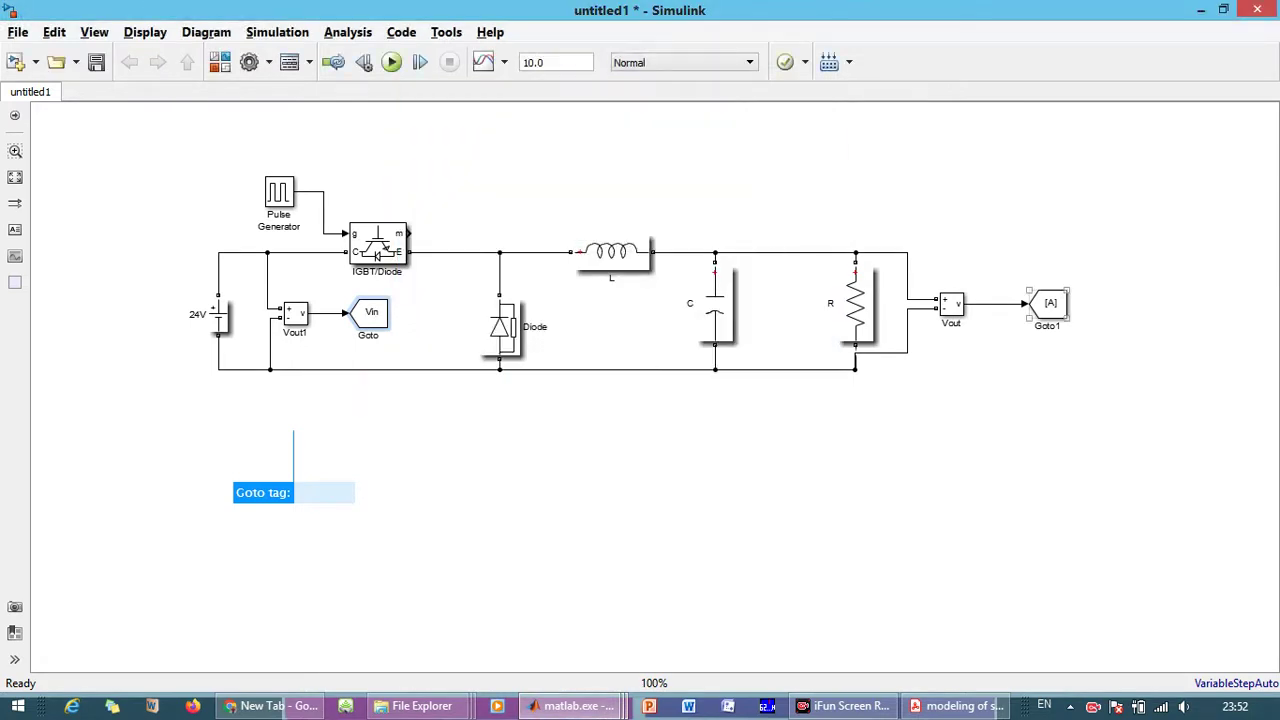
Give the Goto1 block tag Vout with global visibility, and add a Scope below the circuit.
double_click(1050, 305)
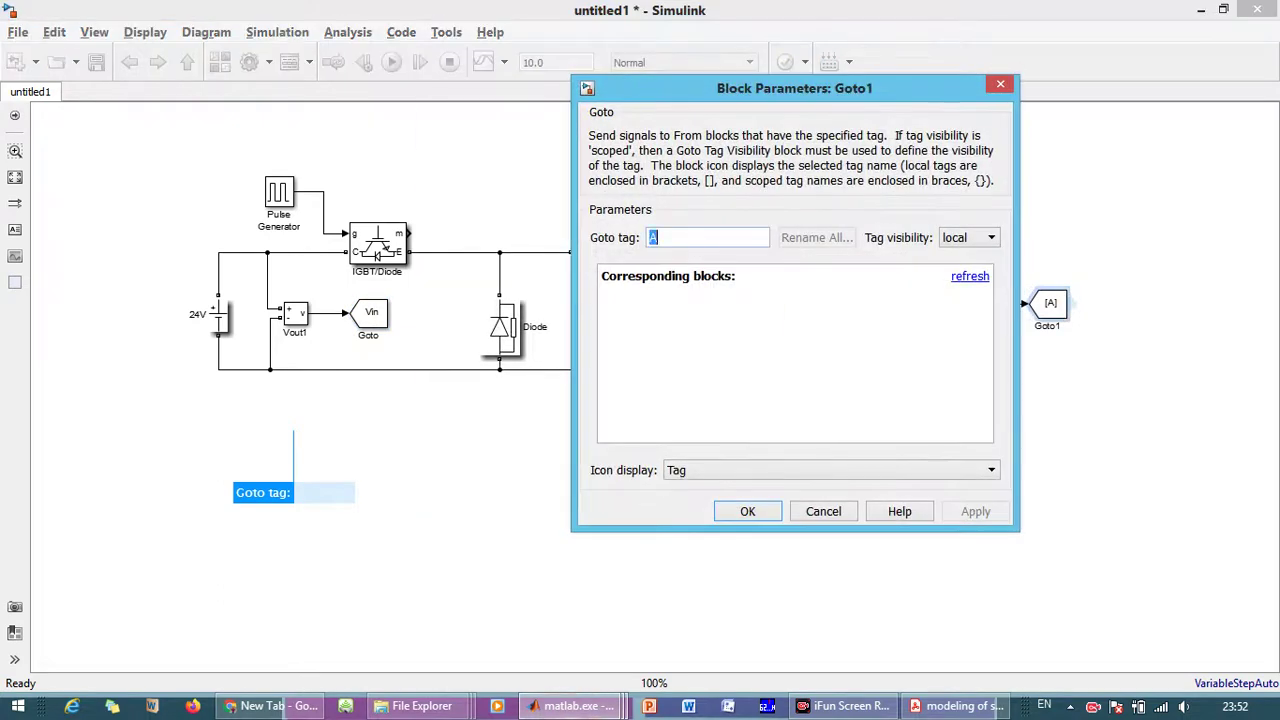
type("Vout")
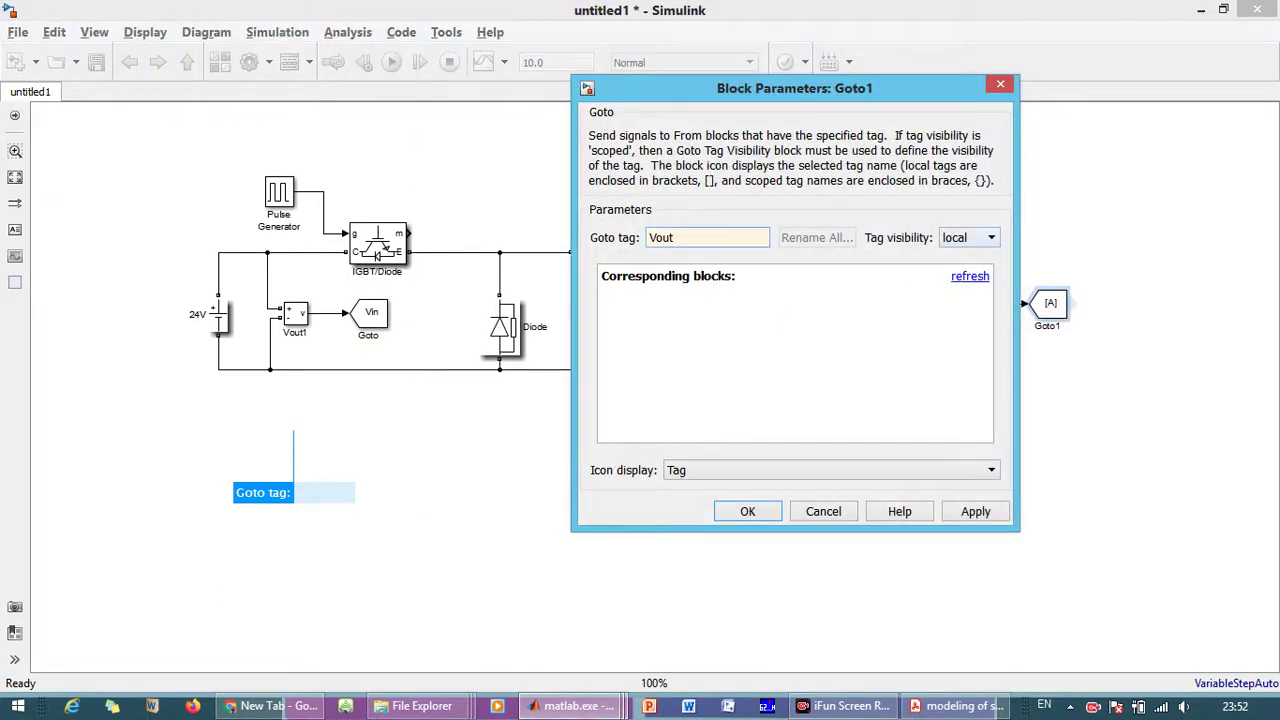
left_click(968, 237)
left_click(960, 287)
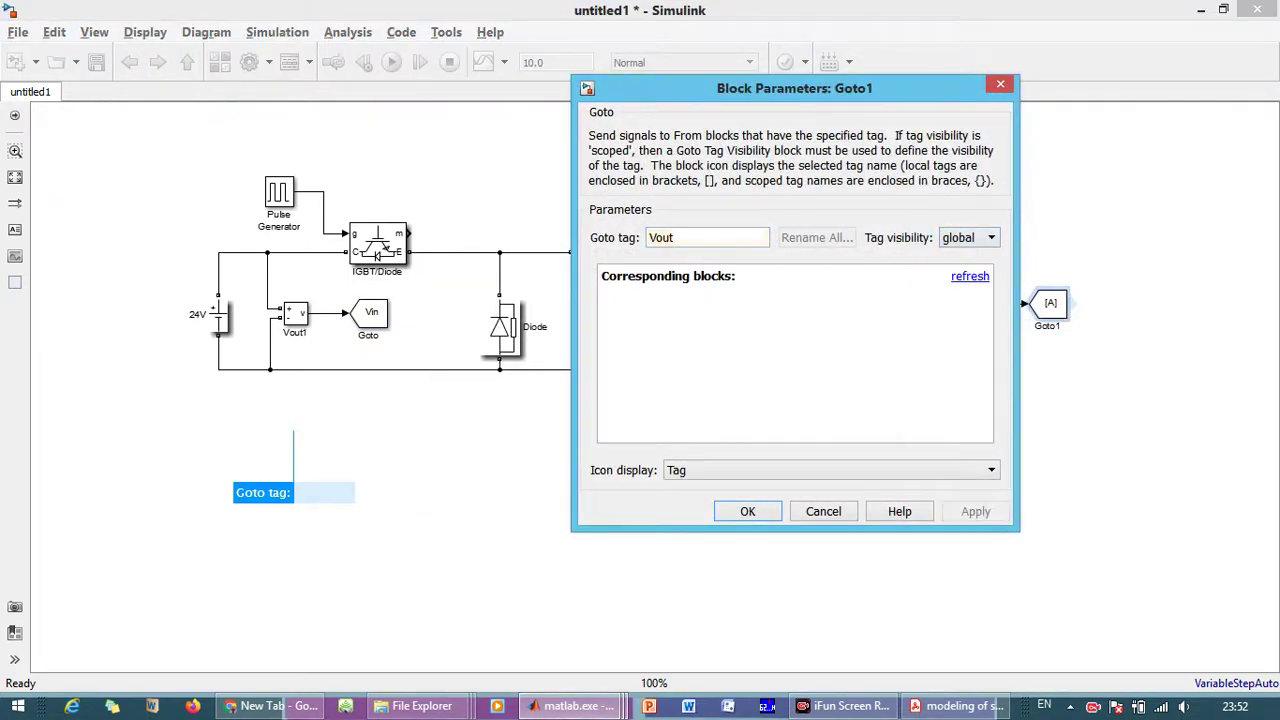
left_click(748, 511)
double_click(738, 533)
type("scope")
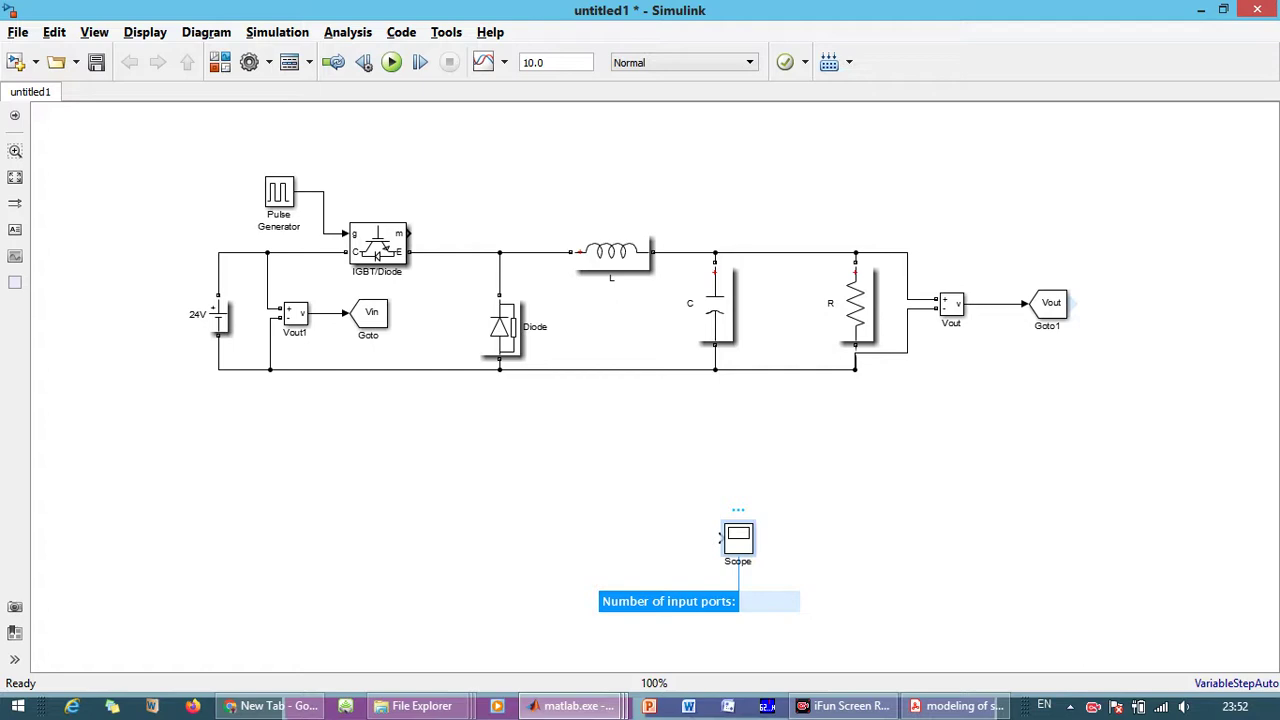
Configure the Scope for 2 input ports with two vertically stacked axes.
double_click(738, 538)
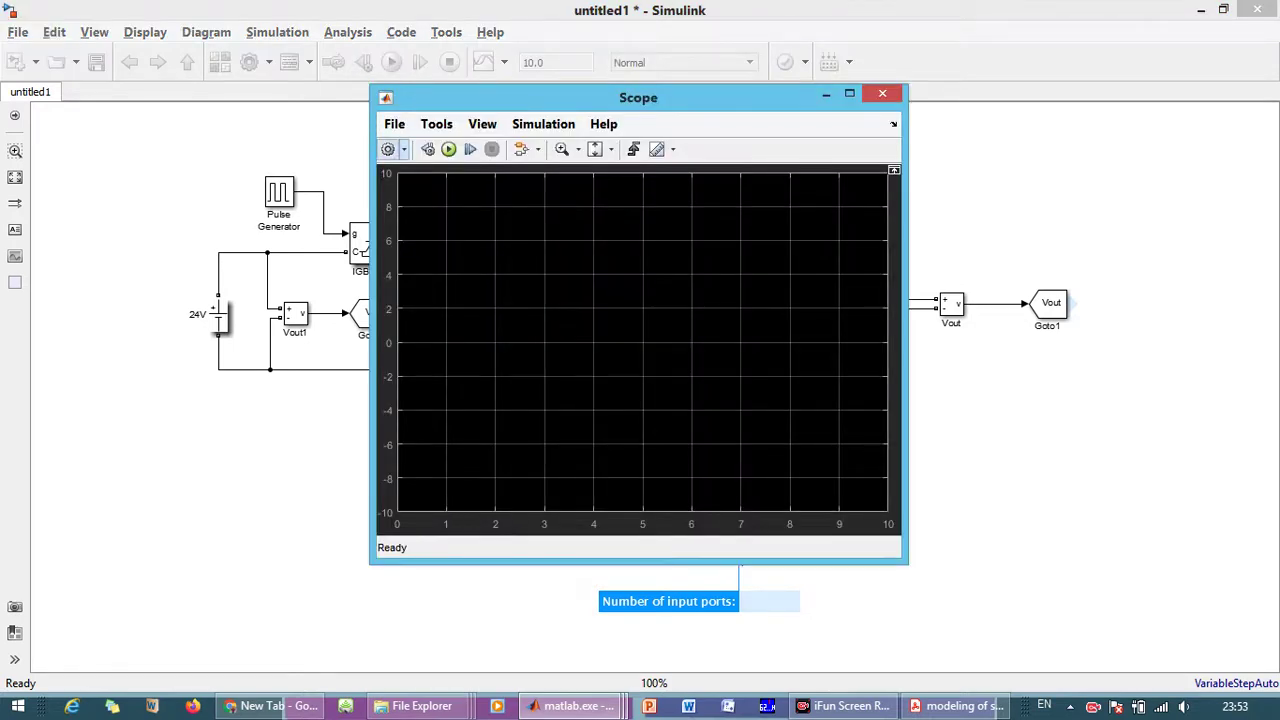
left_click(387, 149)
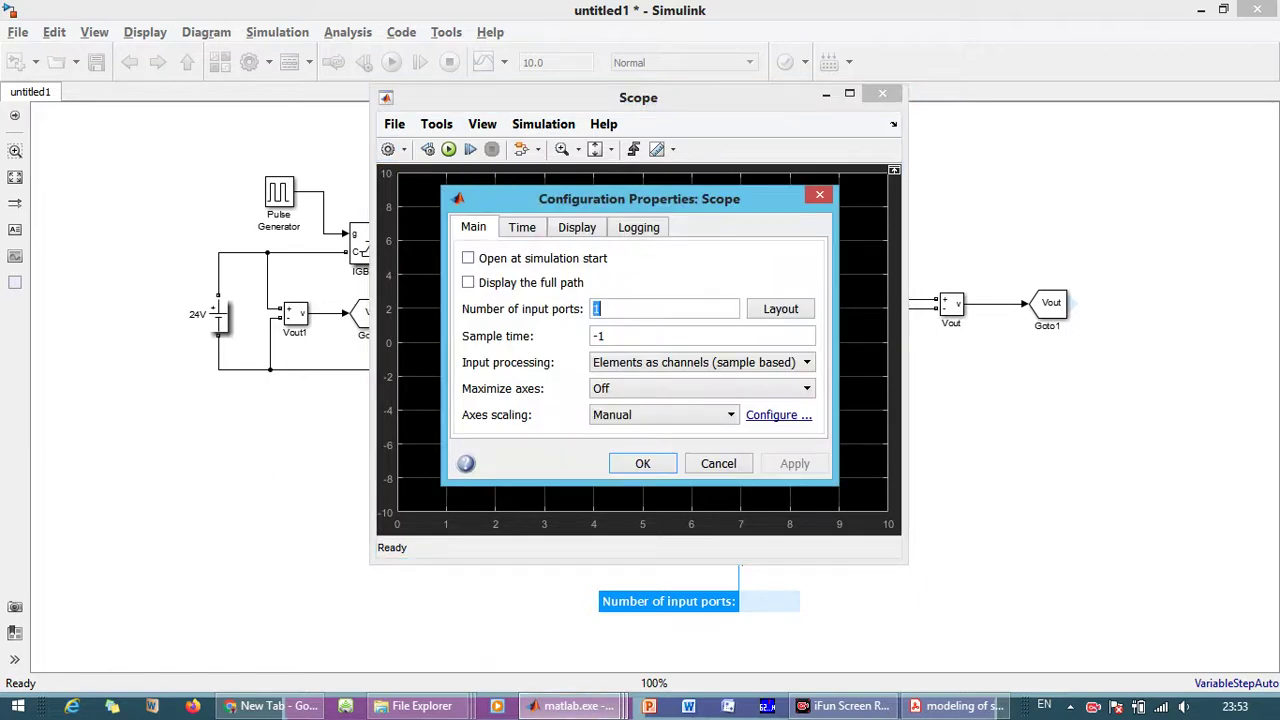
type("2")
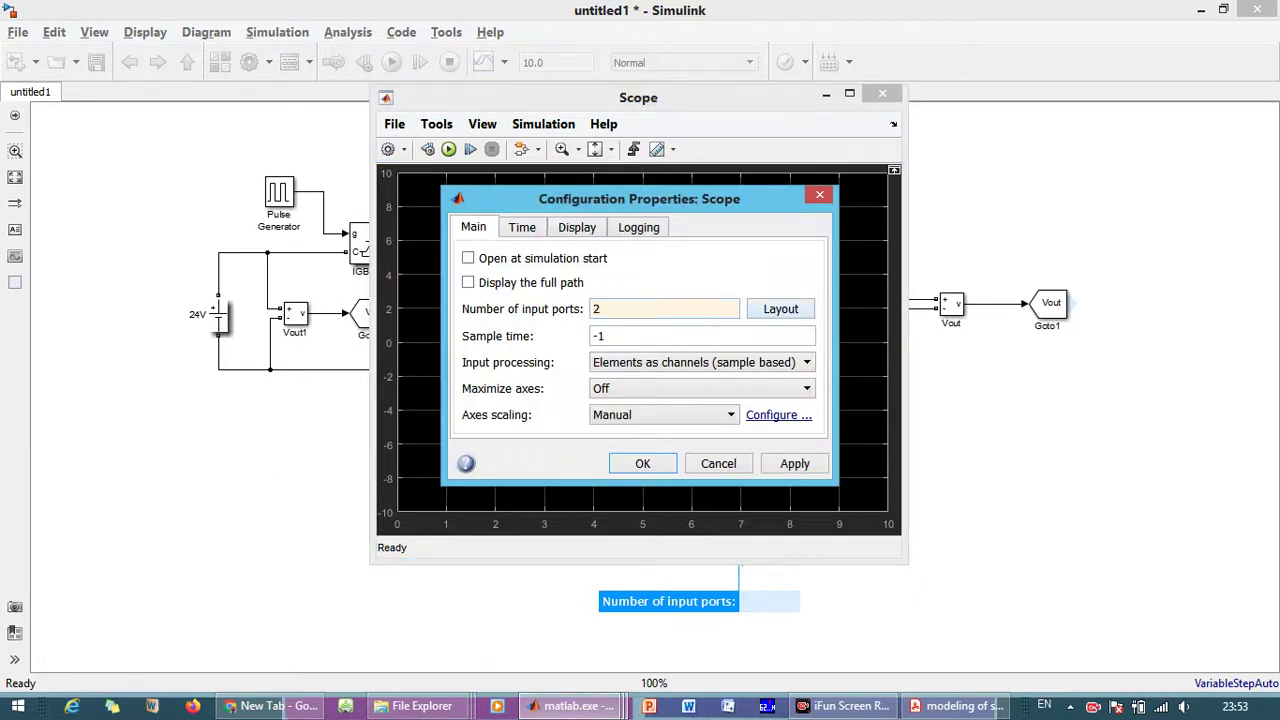
left_click(781, 308)
left_click(859, 357)
left_click(642, 463)
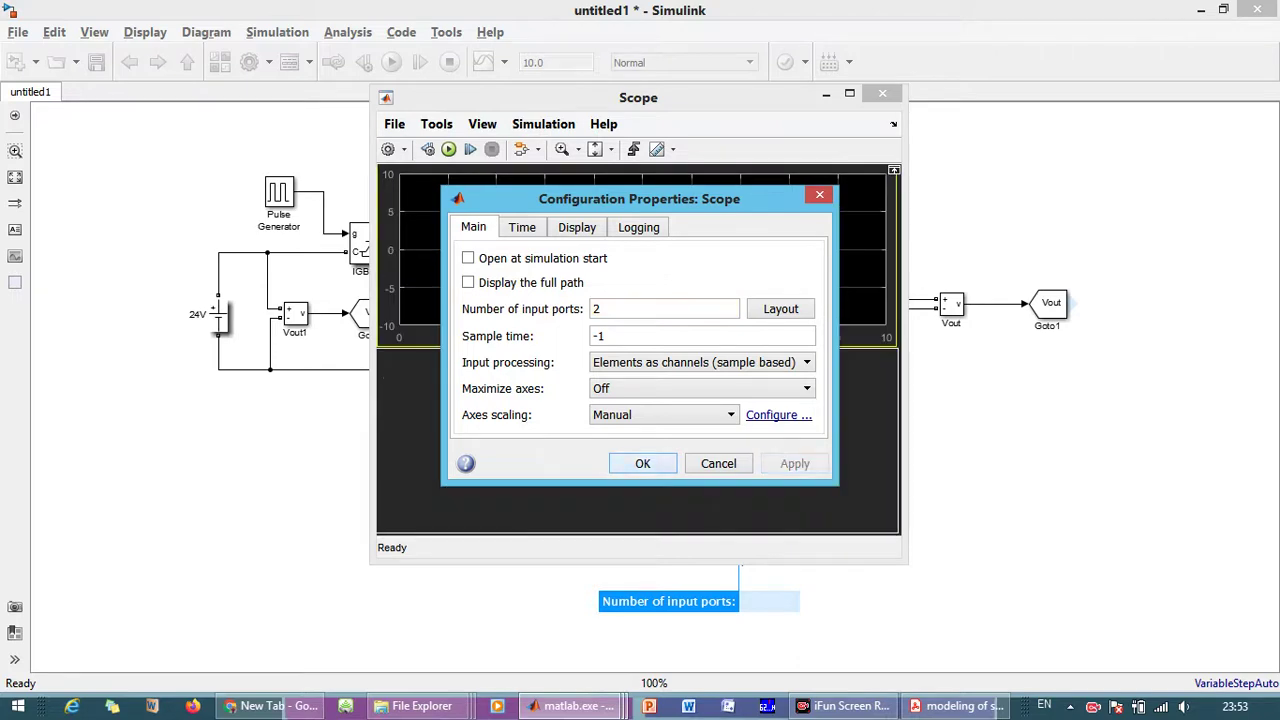
left_click(826, 94)
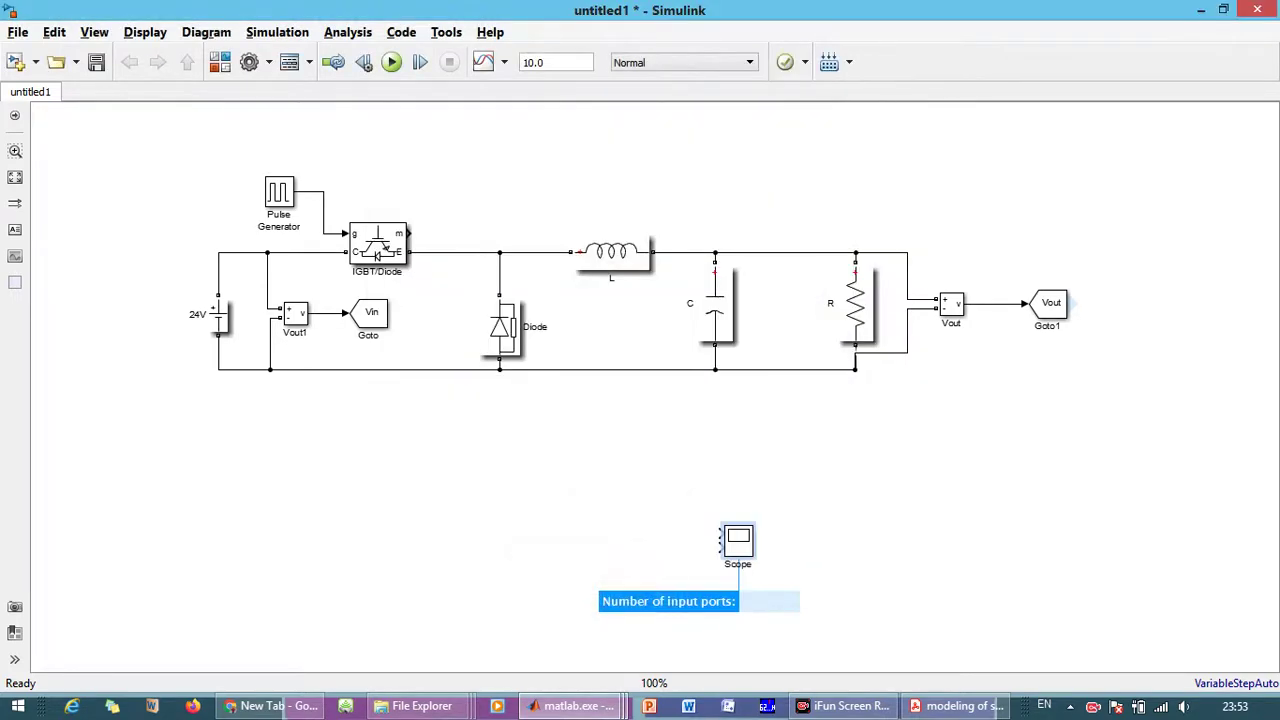
Add From [Vin] and From [Vout] blocks wired to the scope's two inputs.
left_click_drag(738, 541, 934, 470)
left_click_drag(400, 308, 754, 482)
left_click(754, 482)
left_click(370, 315)
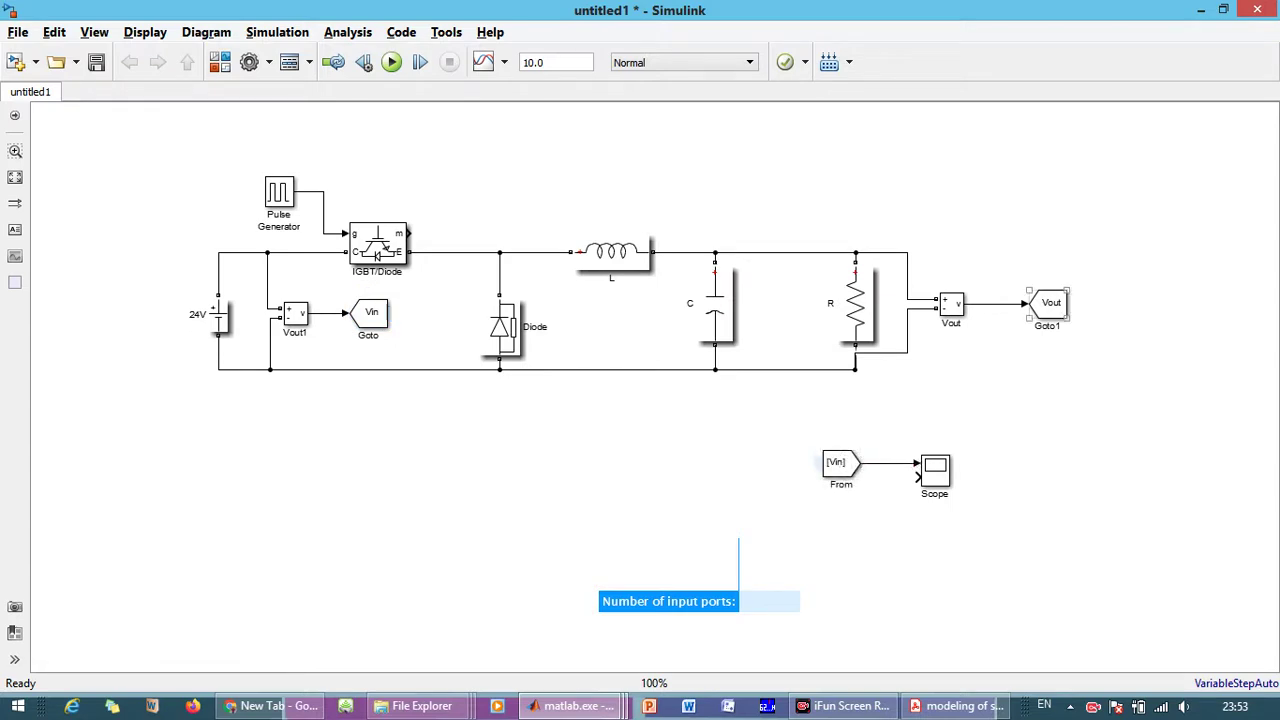
left_click(1048, 303)
key("ctrl+v")
left_click_drag(856, 500, 926, 480)
Rename the scope 'Voltage', make it taller, and align both From blocks with its inputs.
double_click(934, 493)
type("Voltage")
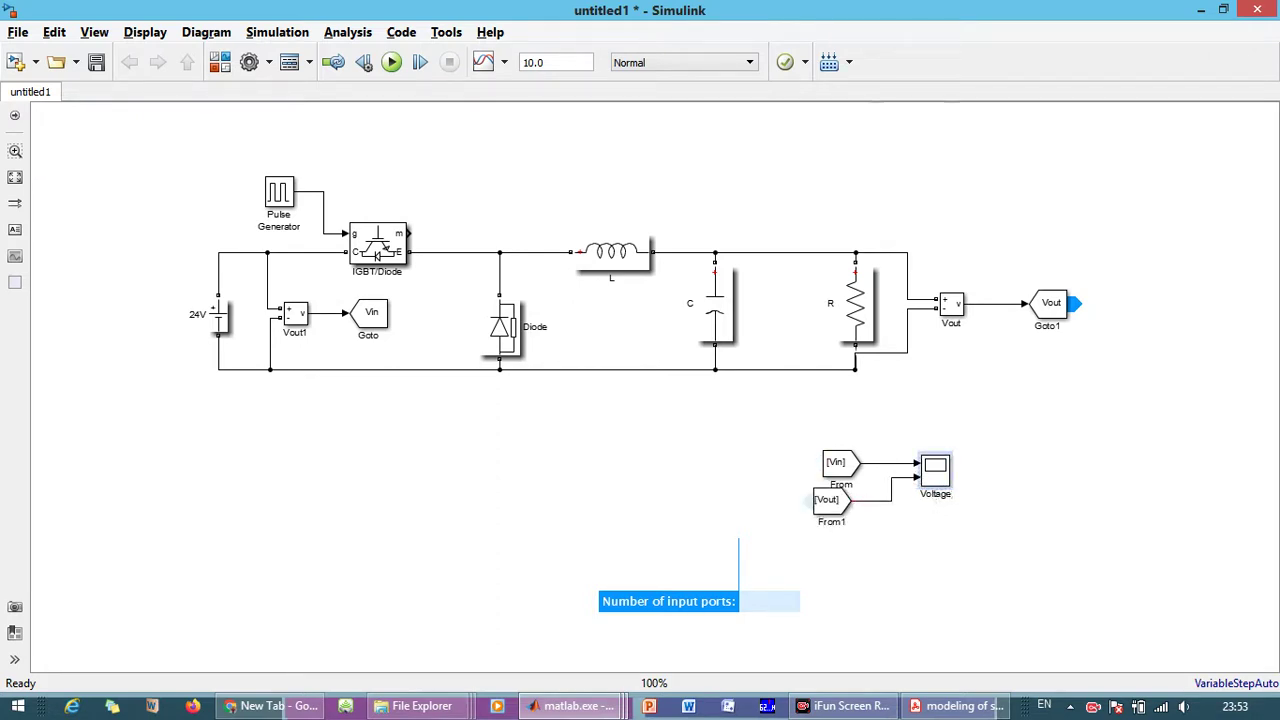
left_click(935, 470)
left_click_drag(951, 487, 973, 562)
left_click_drag(828, 500, 847, 532)
left_click_drag(845, 463, 854, 482)
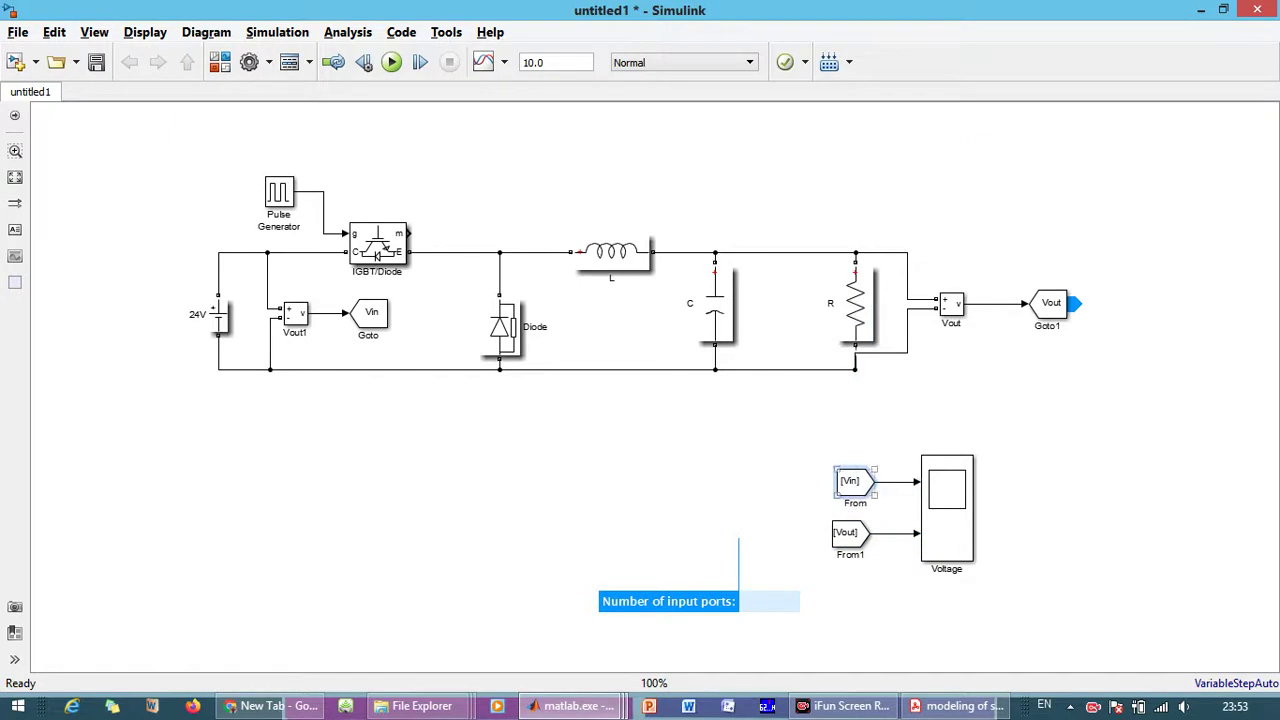
Insert a powergui block below the circuit using quick block search.
left_click(203, 444)
type("pow")
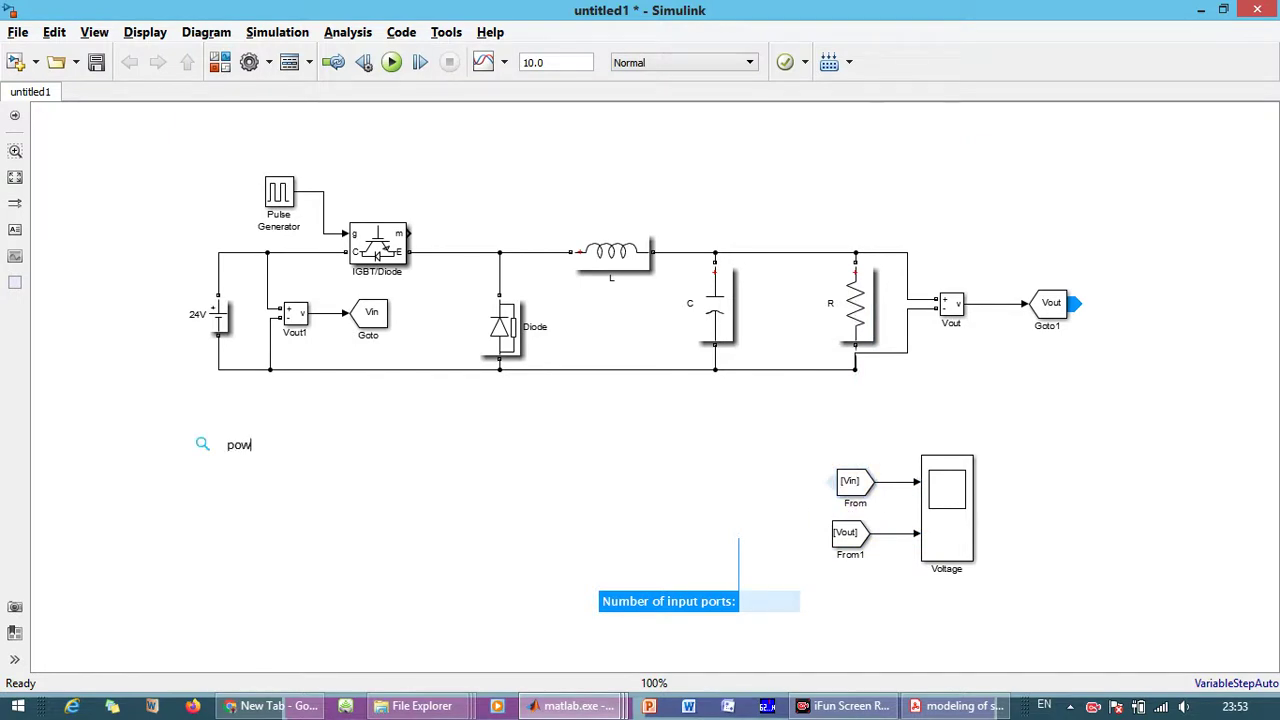
type("ergui")
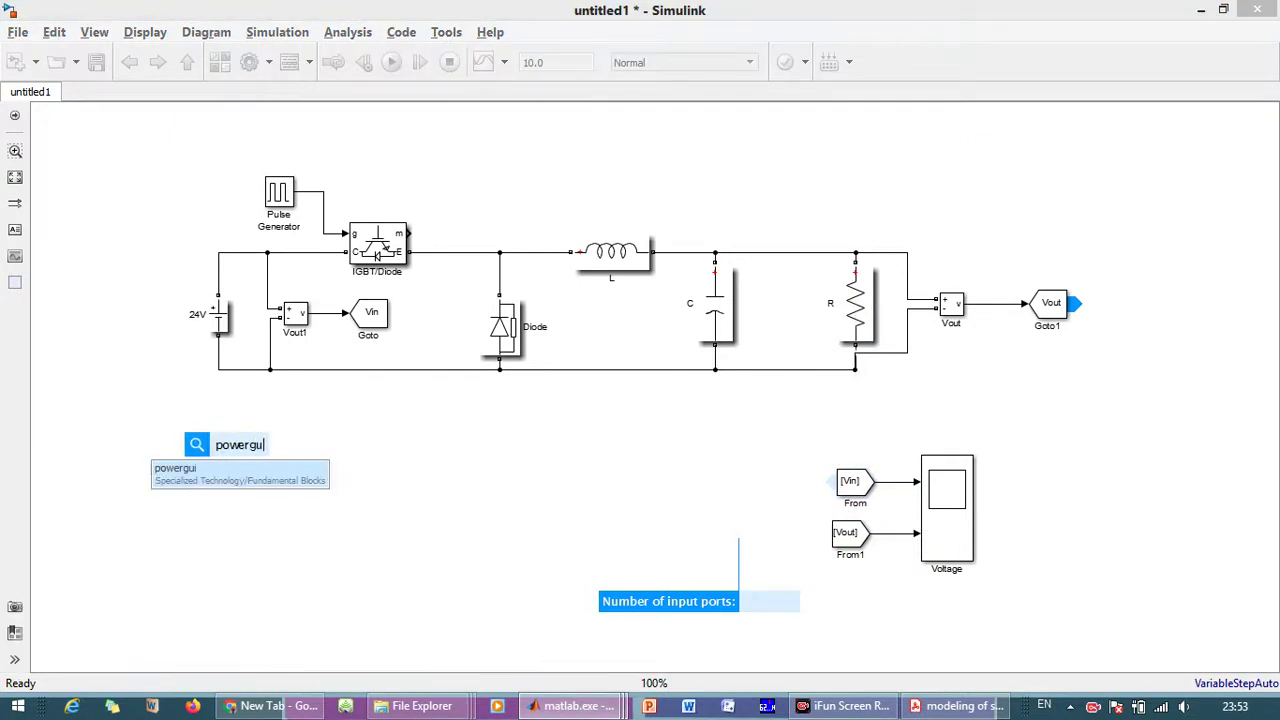
key("Return")
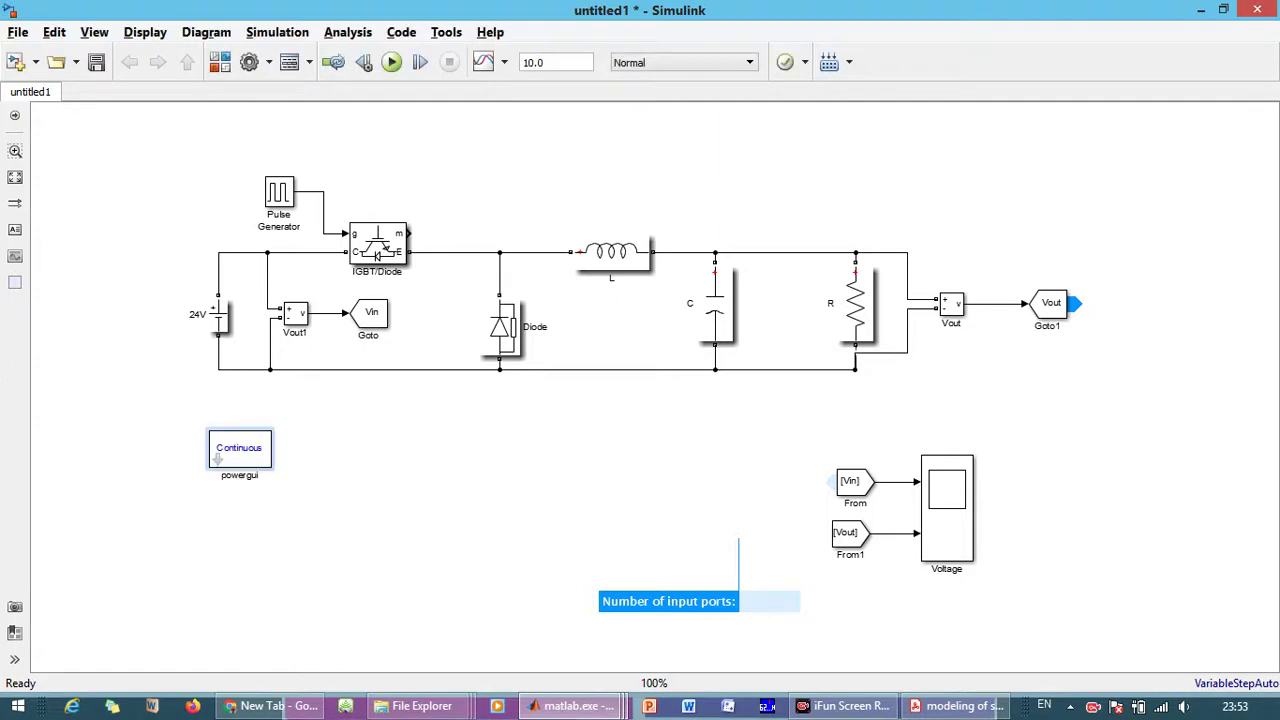
left_click_drag(216, 459, 245, 469)
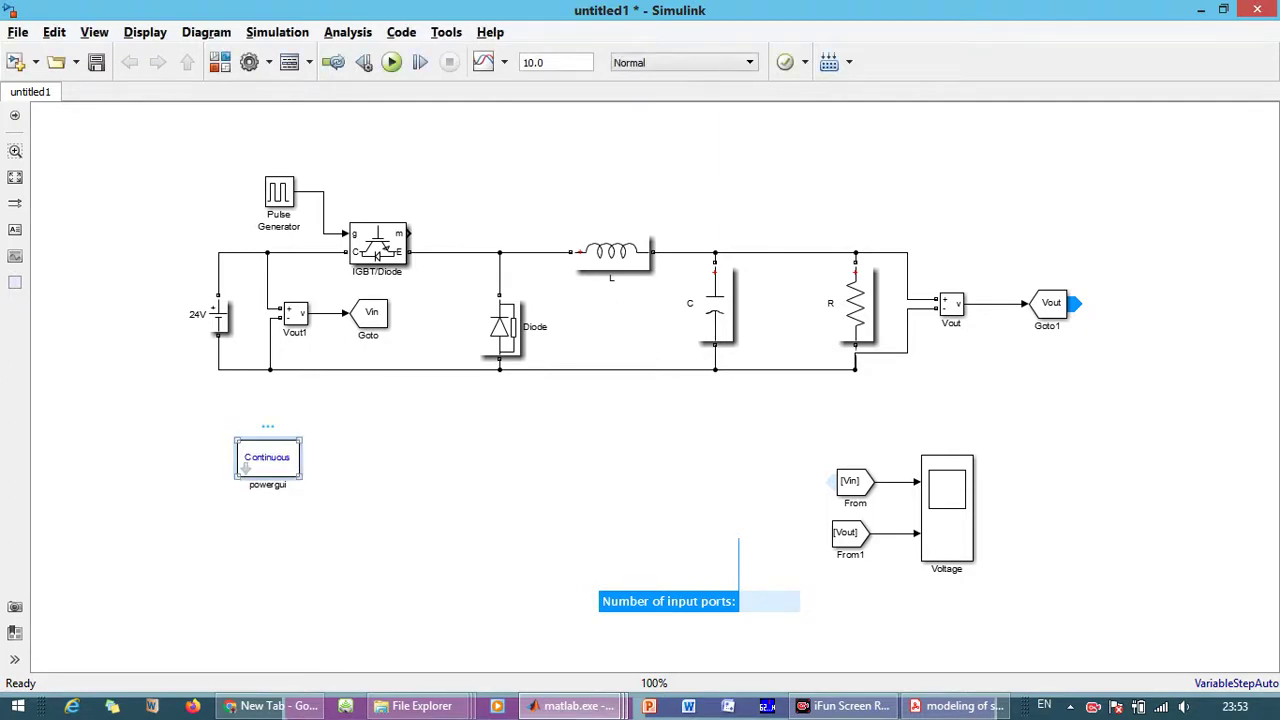
Set powergui to Discrete simulation with the Tustin solver and a 5e-05 s sample time.
double_click(245, 467)
left_click(528, 405)
left_click(363, 423)
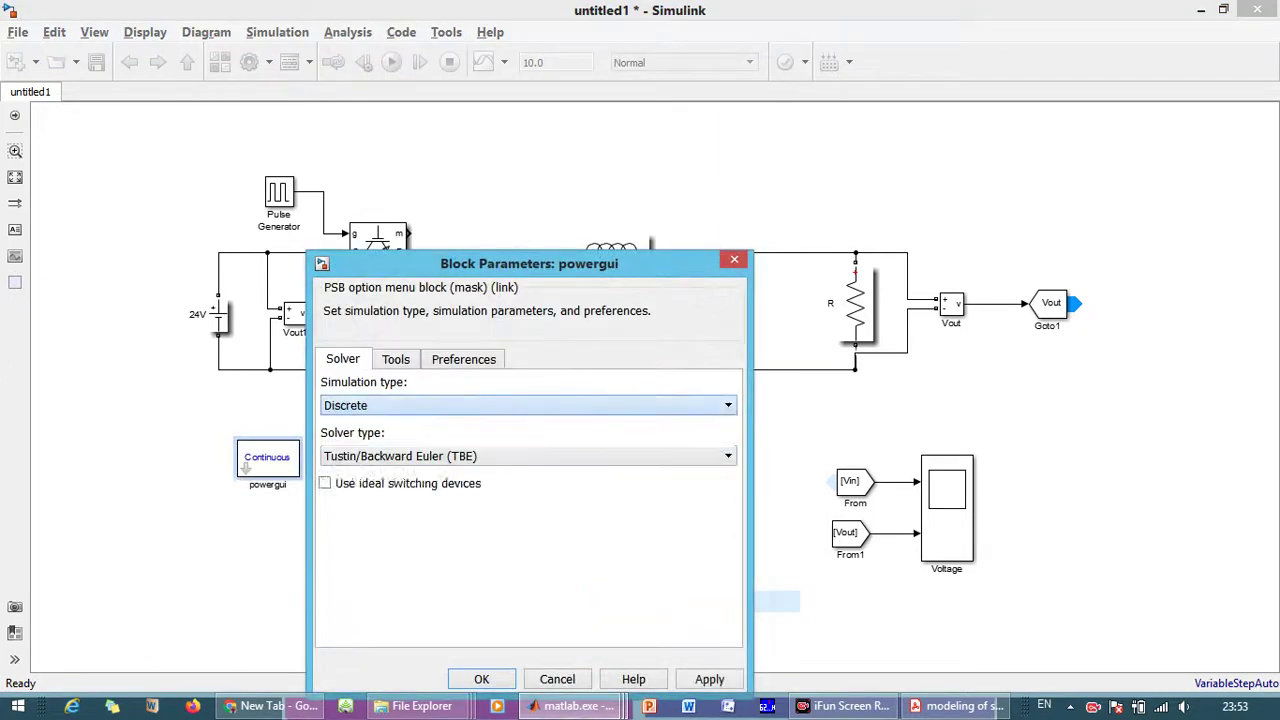
left_click(528, 456)
left_click(340, 489)
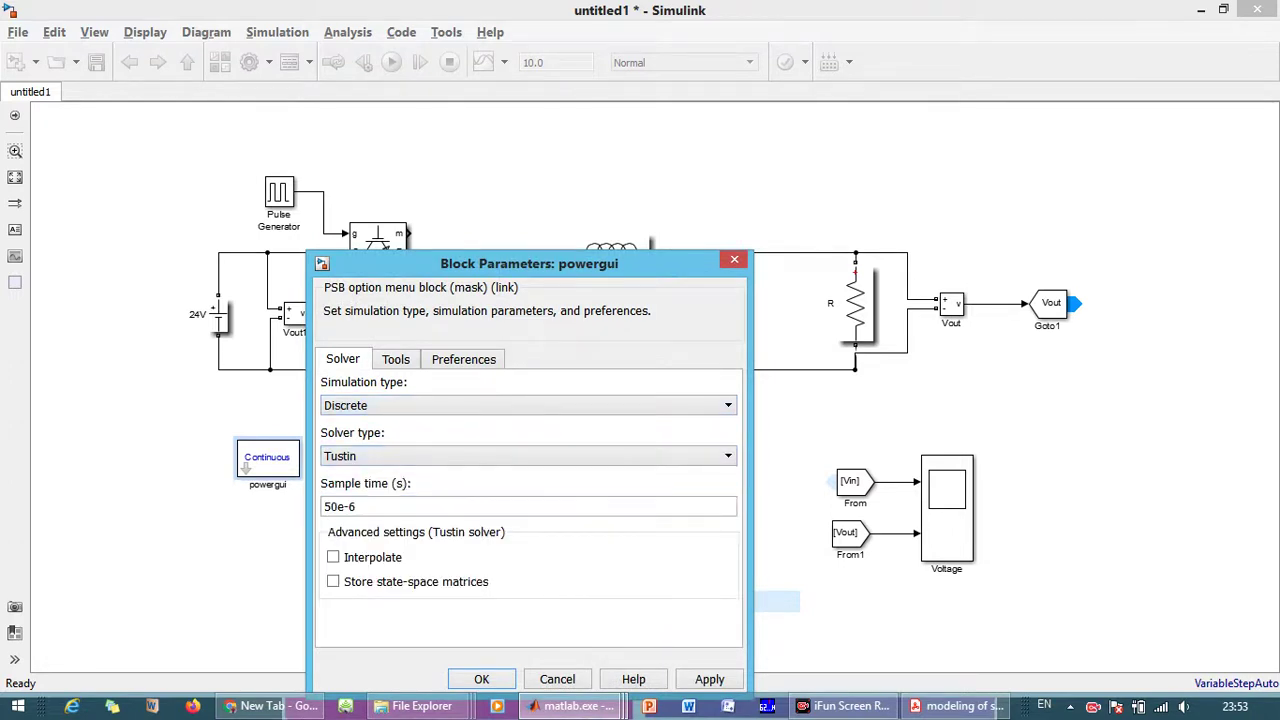
key("Return")
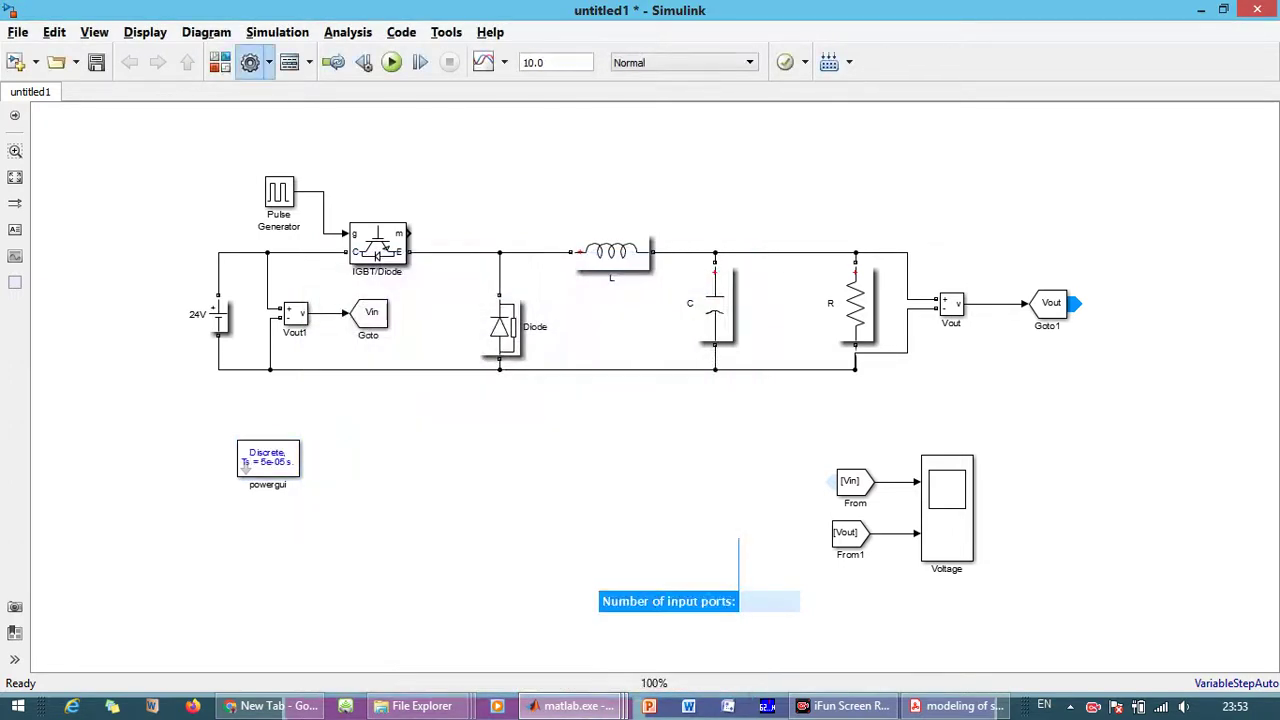
key("ctrl+e")
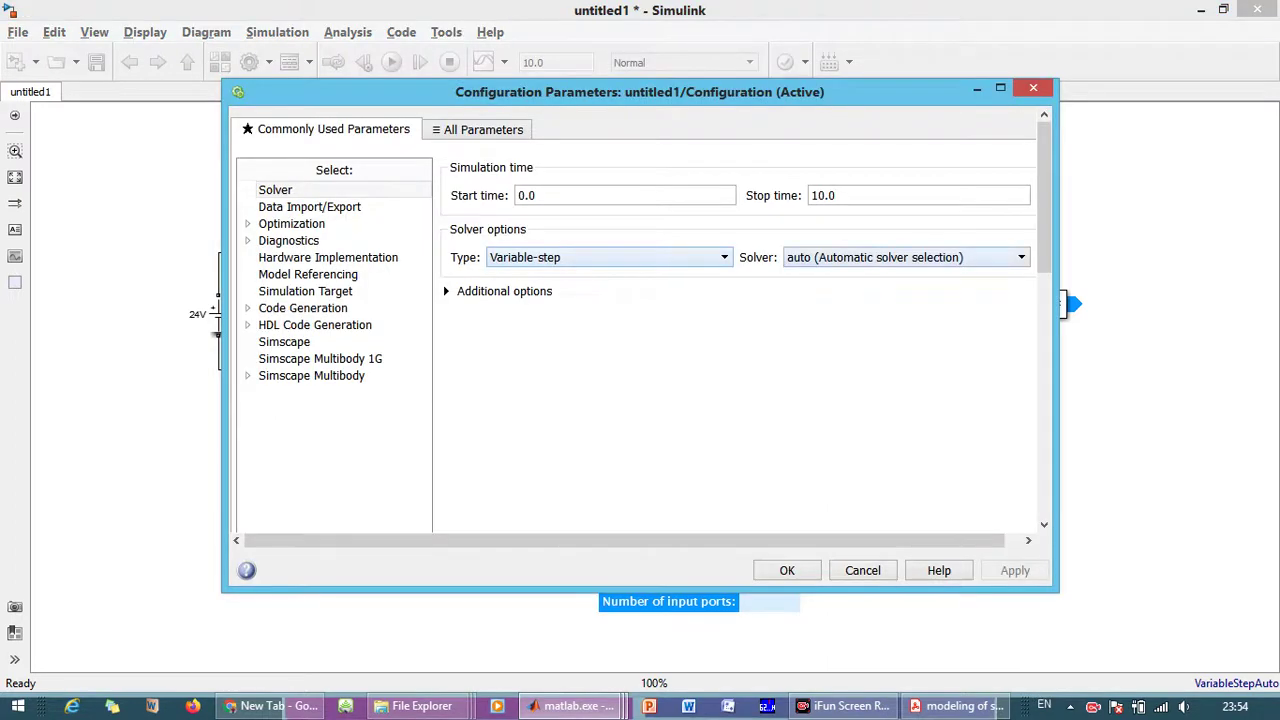
Select ode45 (Dormand-Prince) as the variable-step solver and apply it.
left_click(900, 257)
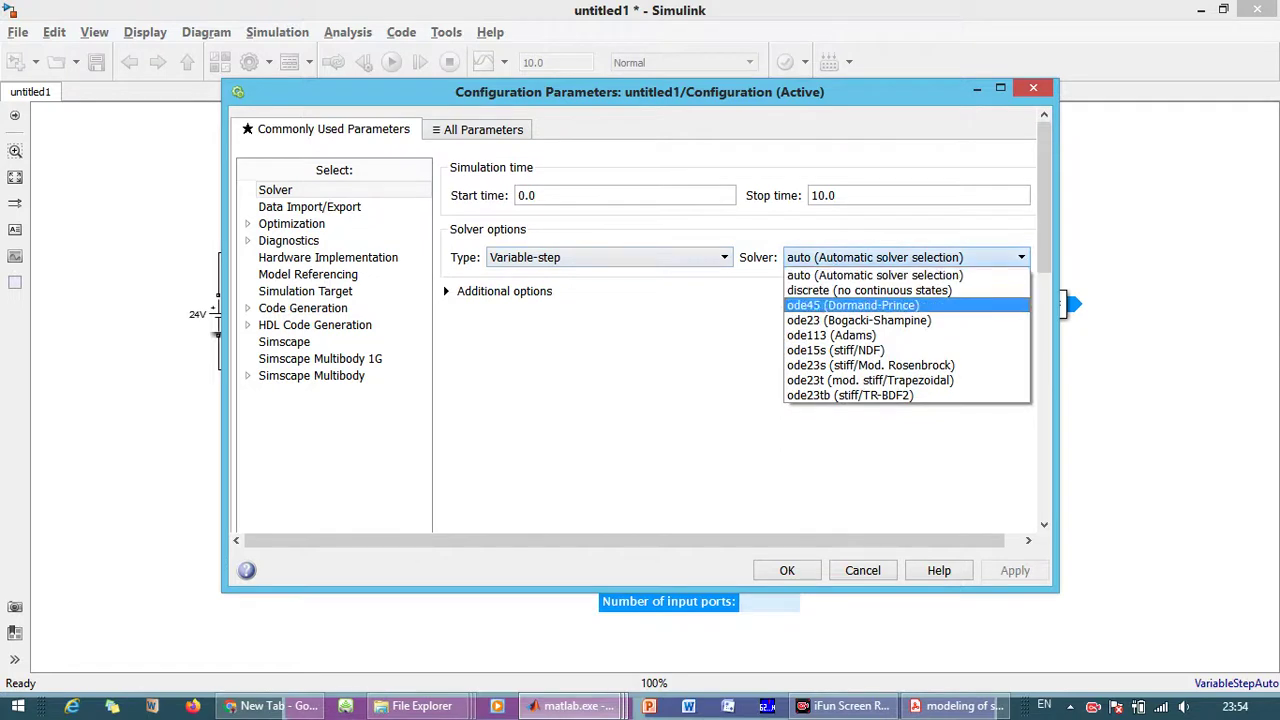
key("Return")
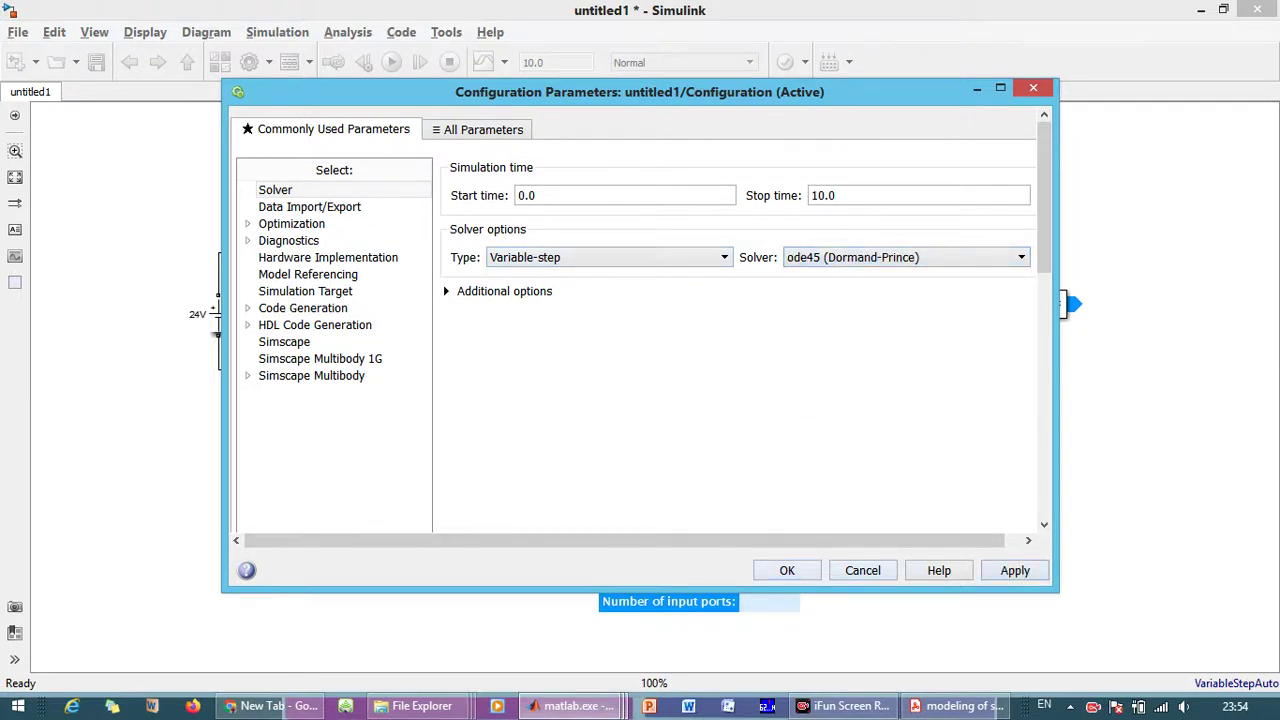
key("Return")
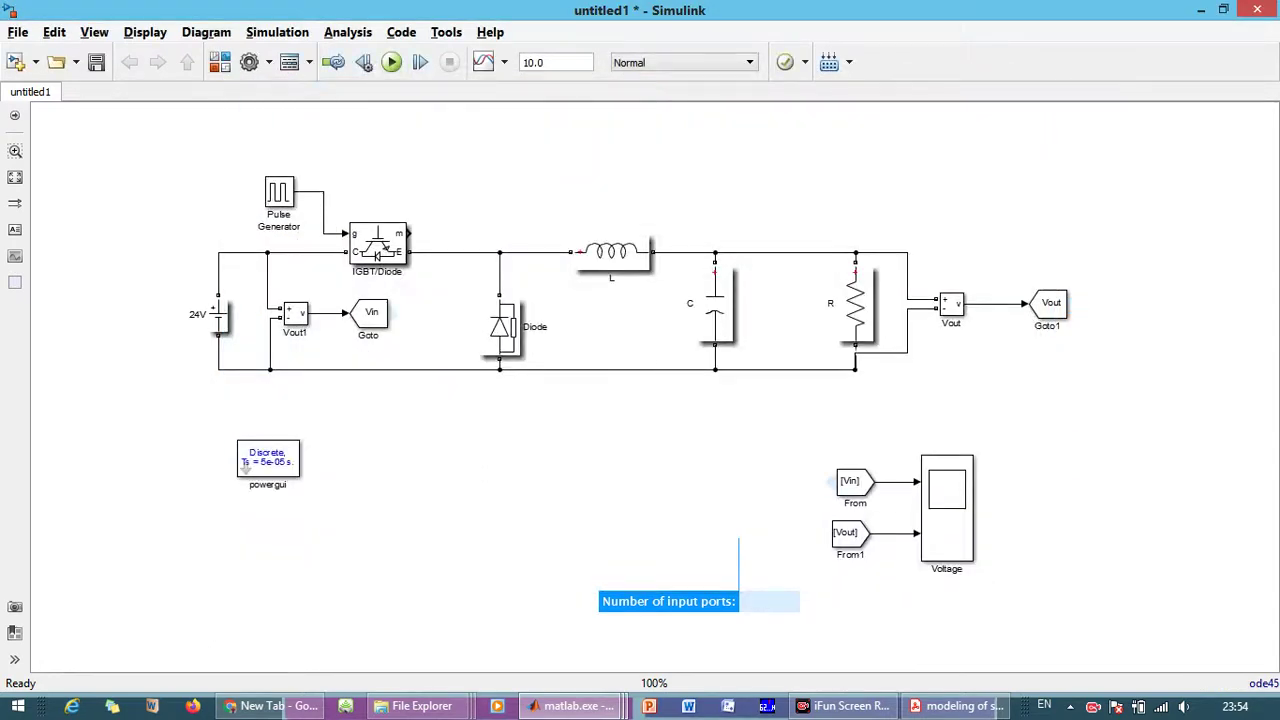
Set the simulation stop time to 1 and check the inductor value in the MATLAB design script.
double_click(533, 62)
type("1")
left_click(612, 252)
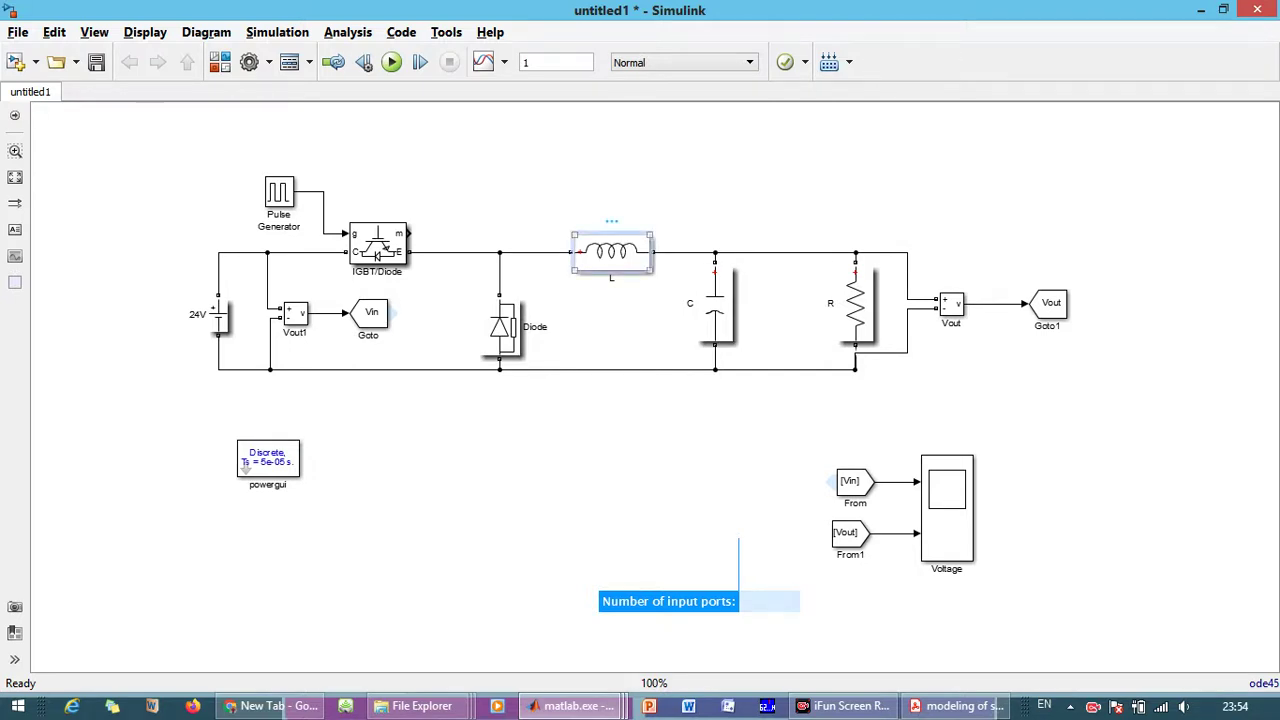
double_click(612, 252)
right_click(572, 706)
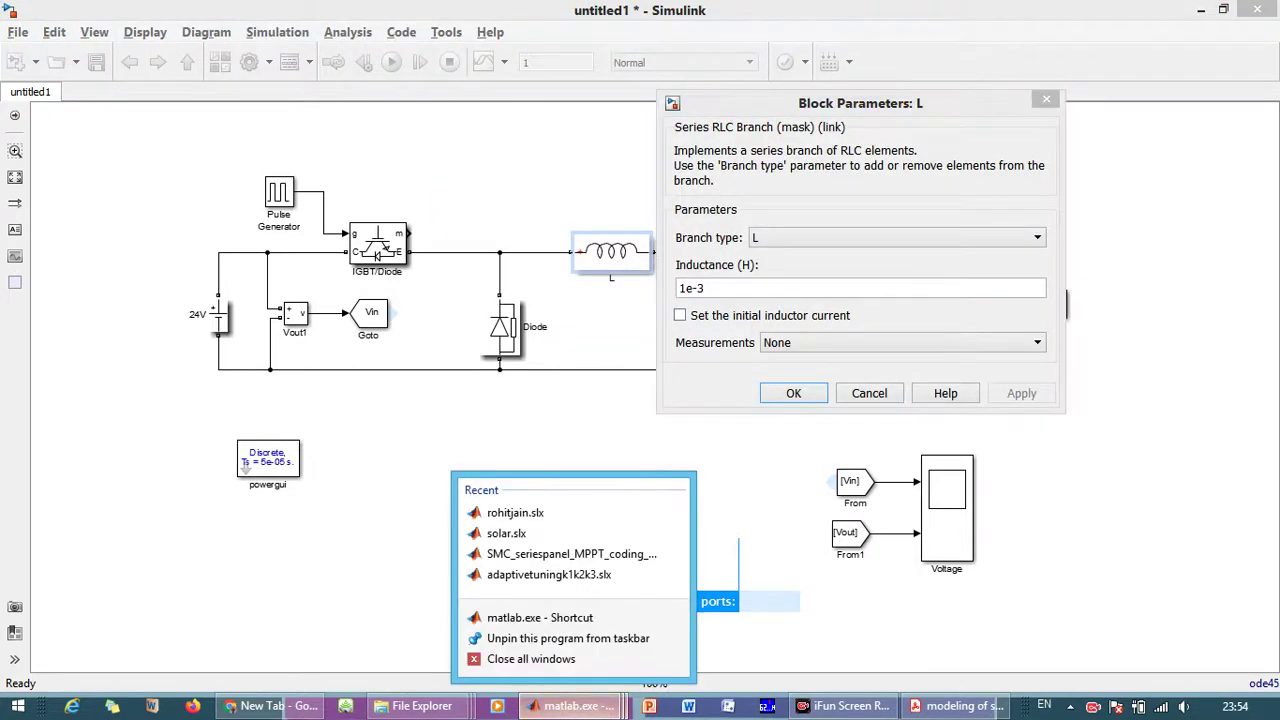
left_click(845, 706)
left_click(572, 706)
left_click(205, 560)
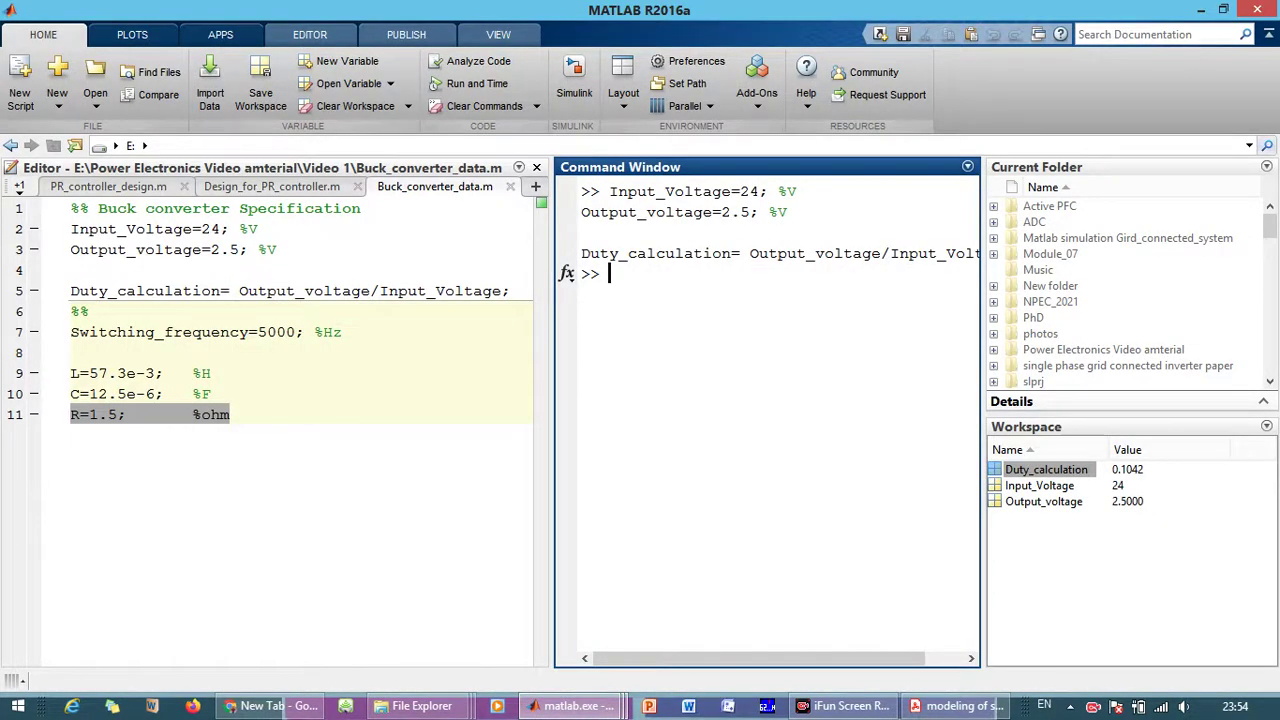
Enter 57.3e-3 H as inductor L's inductance.
key("alt+Tab")
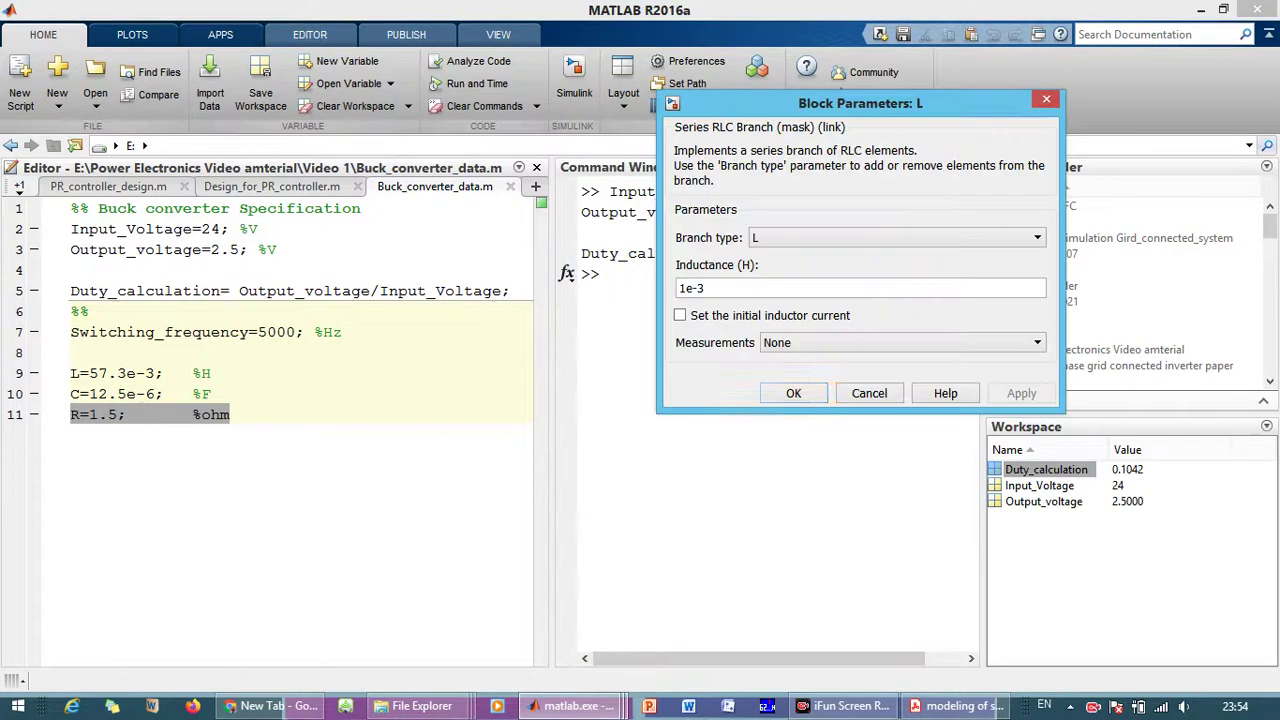
key("Tab")
type("57.3")
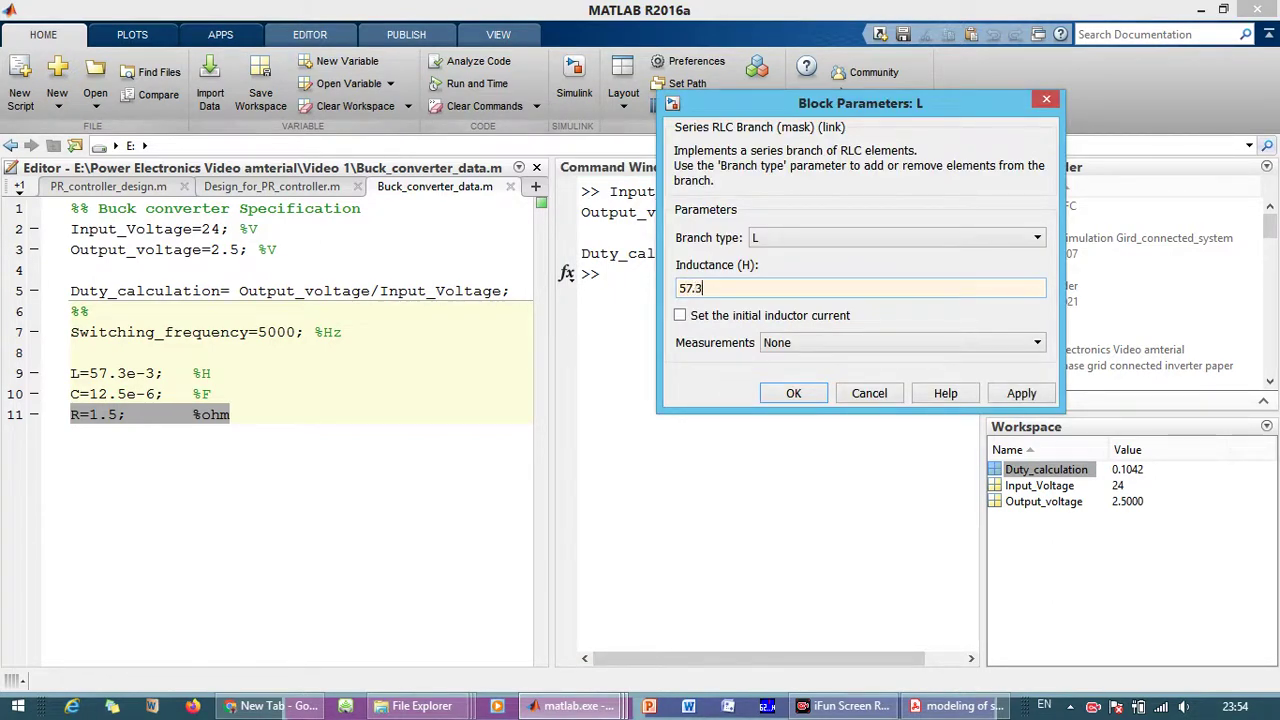
key("BackSpace")
type("3e-3")
key("Return")
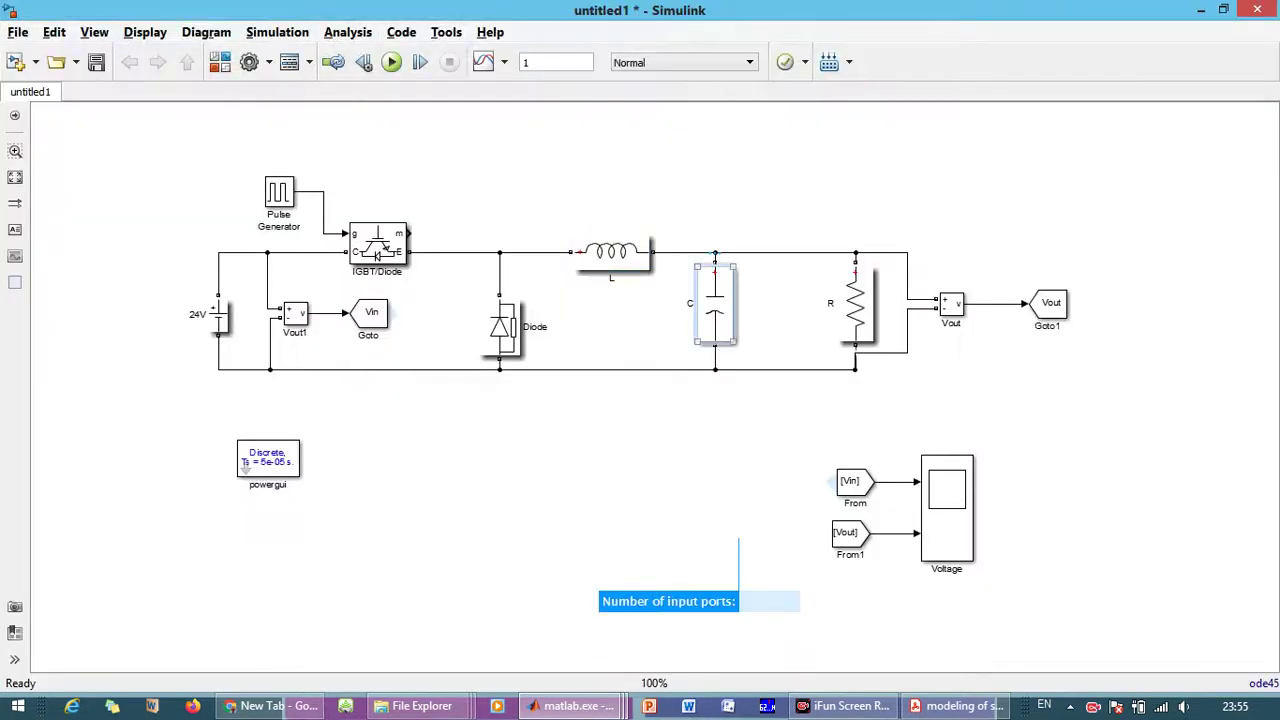
Set capacitor C's capacitance to 12.5e-6 F.
left_click(578, 706)
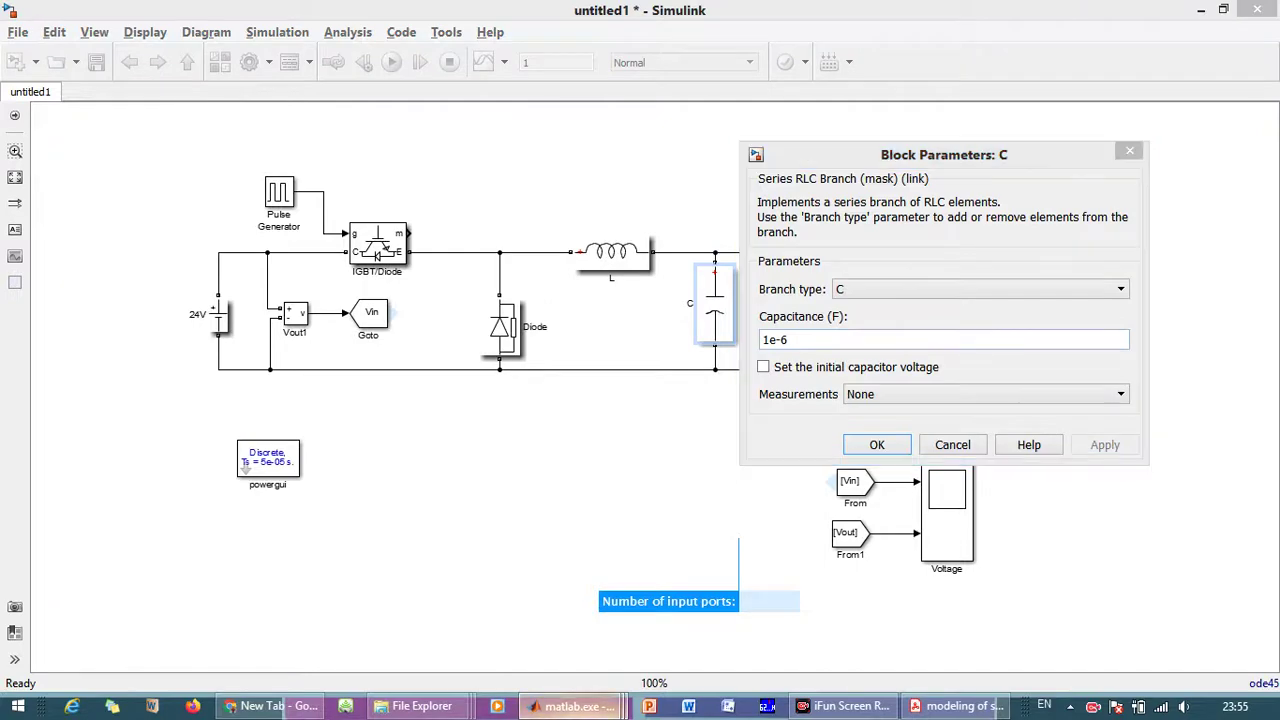
left_click(120, 614)
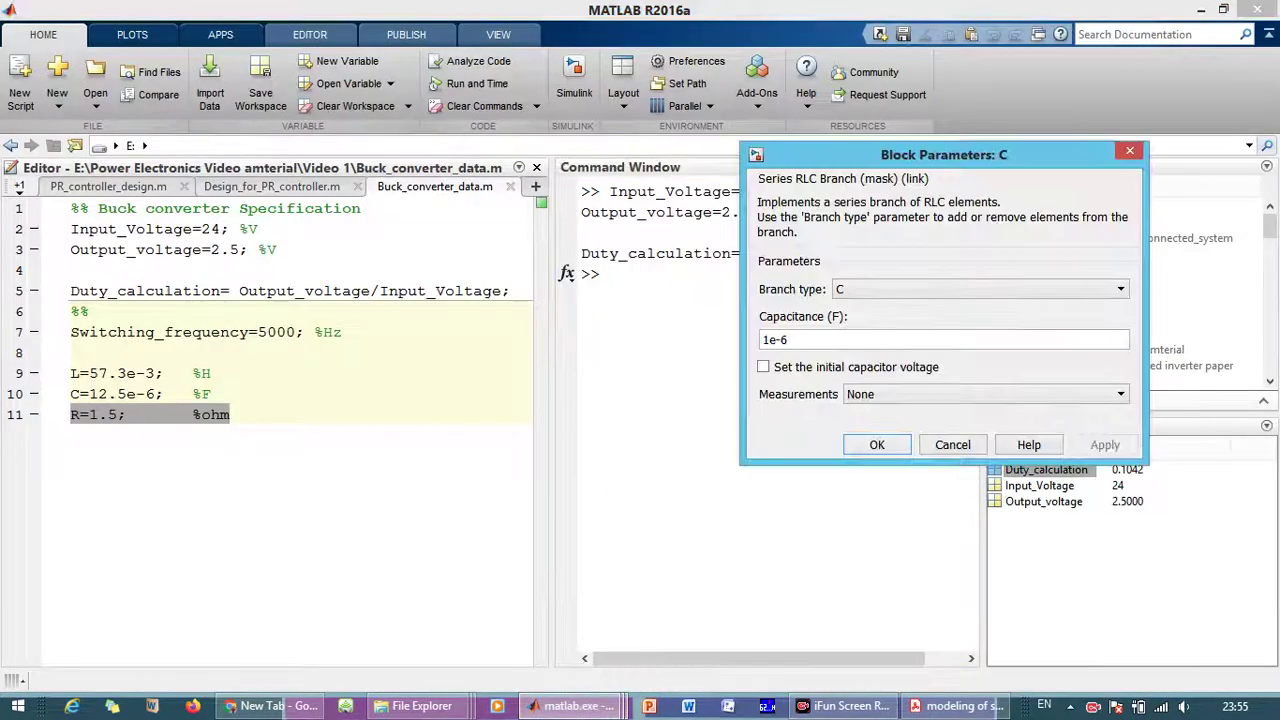
double_click(770, 340)
type("12.5e-6")
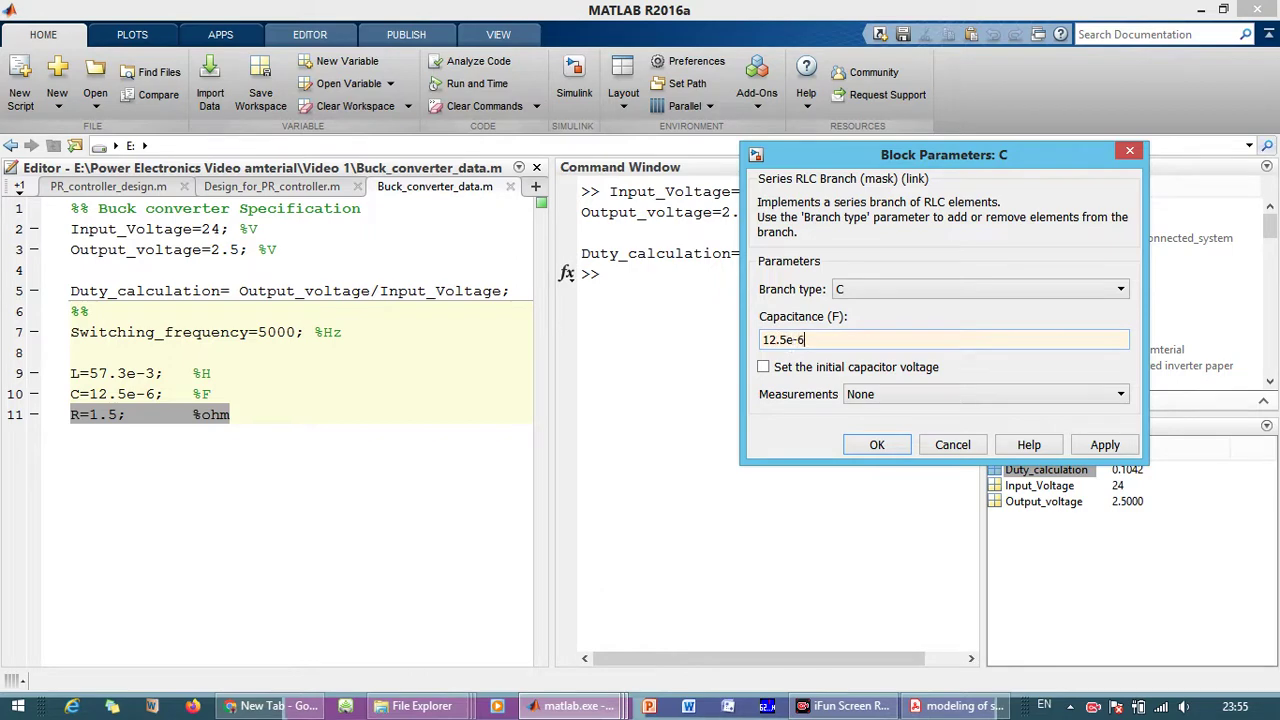
key("Return")
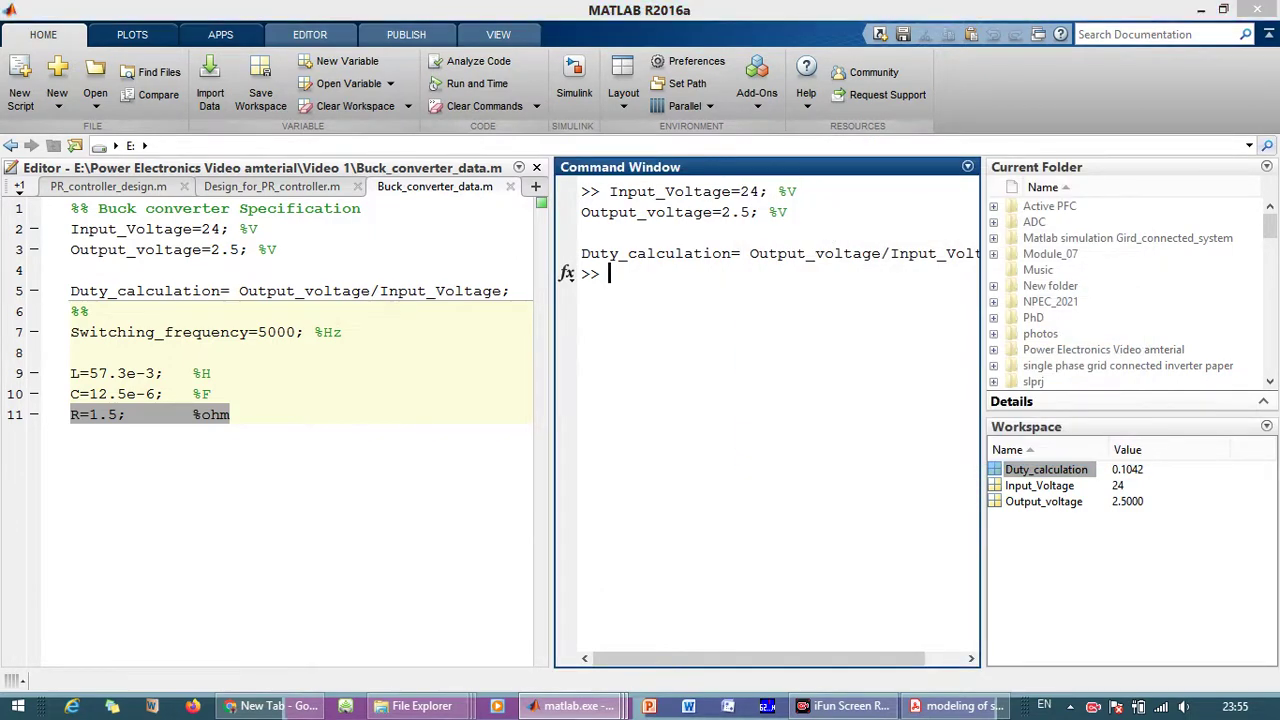
Set load resistor R's resistance to 10.
key("alt+Tab")
double_click(855, 305)
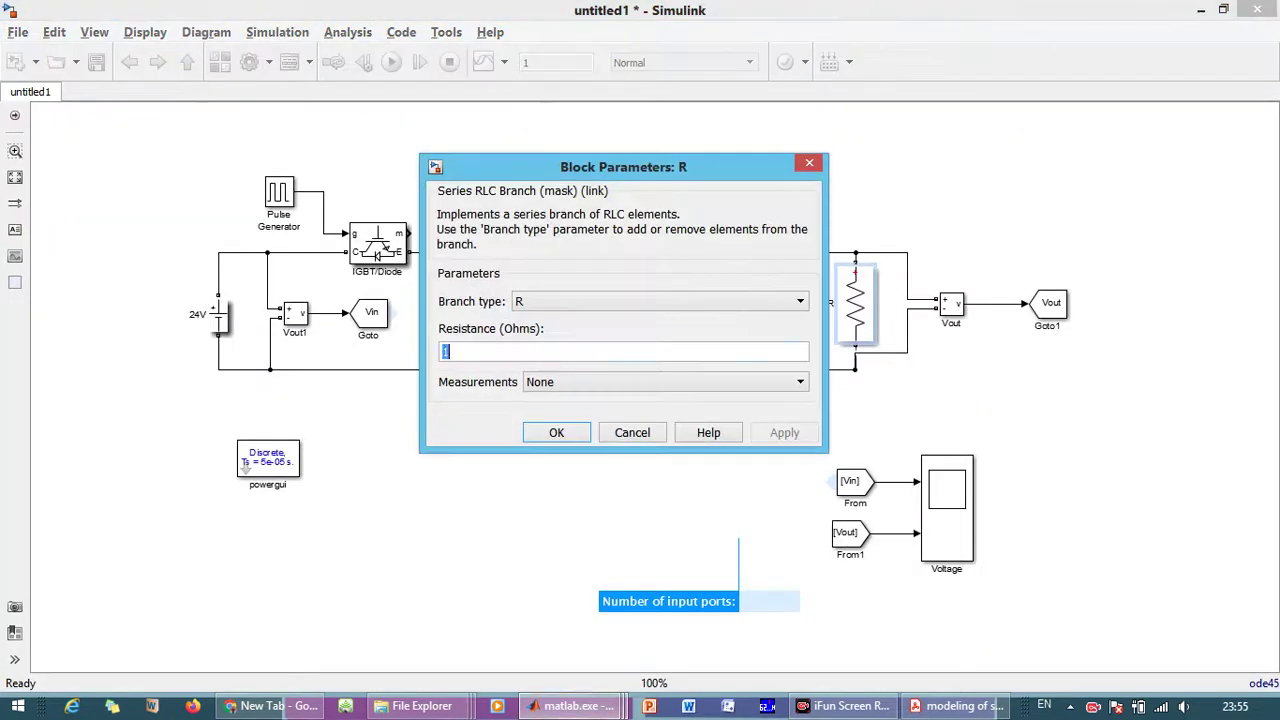
type("10")
key("Return")
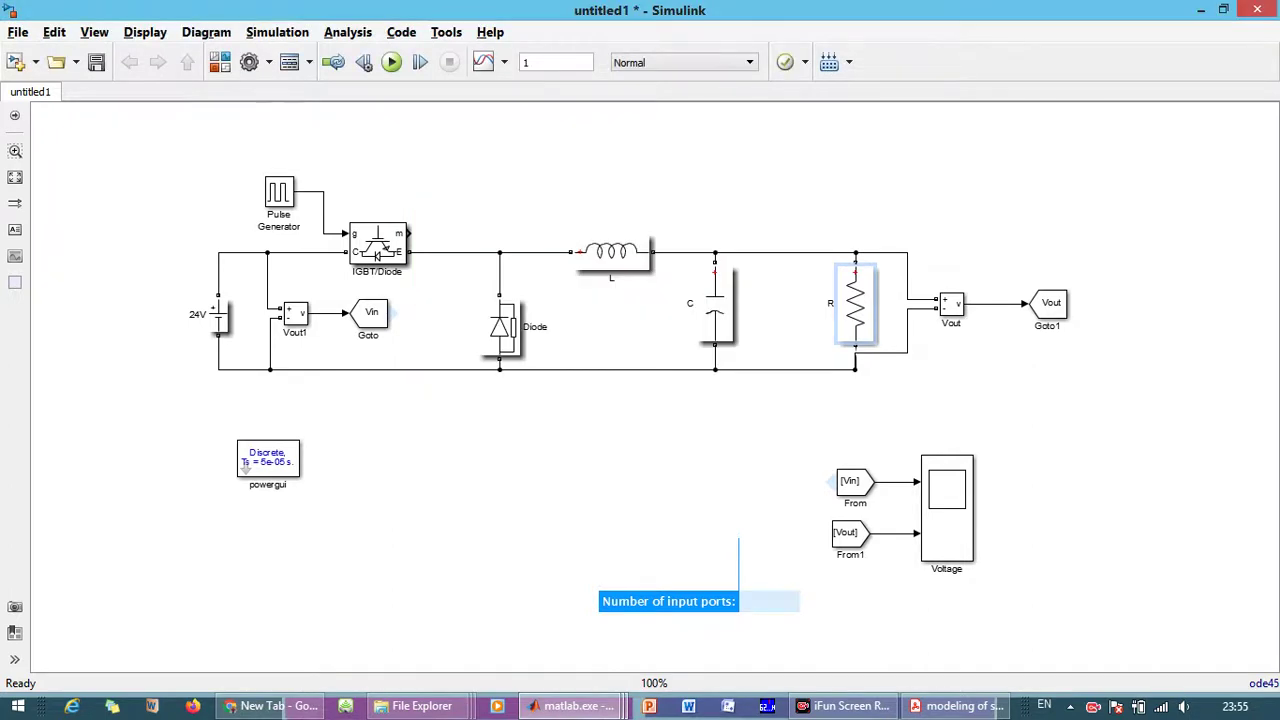
Run the simulation from the Voltage scope, check the 24 V input and ~5.4 V output, then close it.
double_click(947, 510)
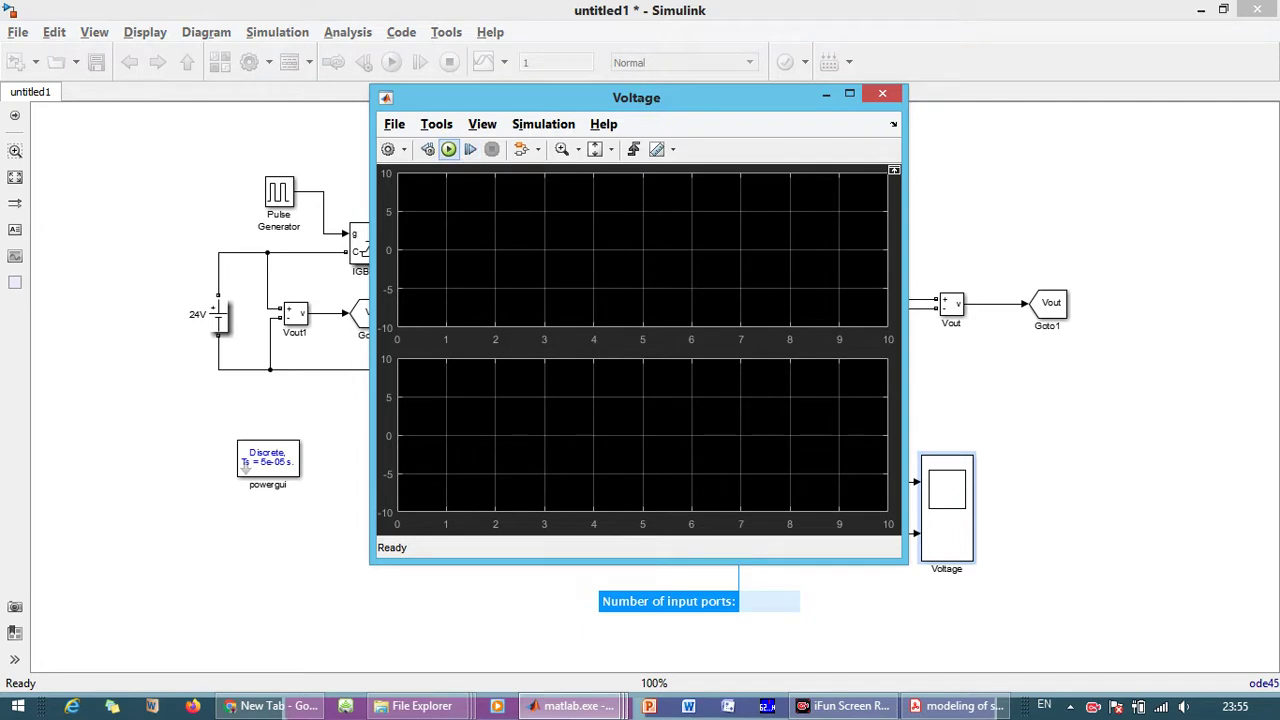
left_click(448, 149)
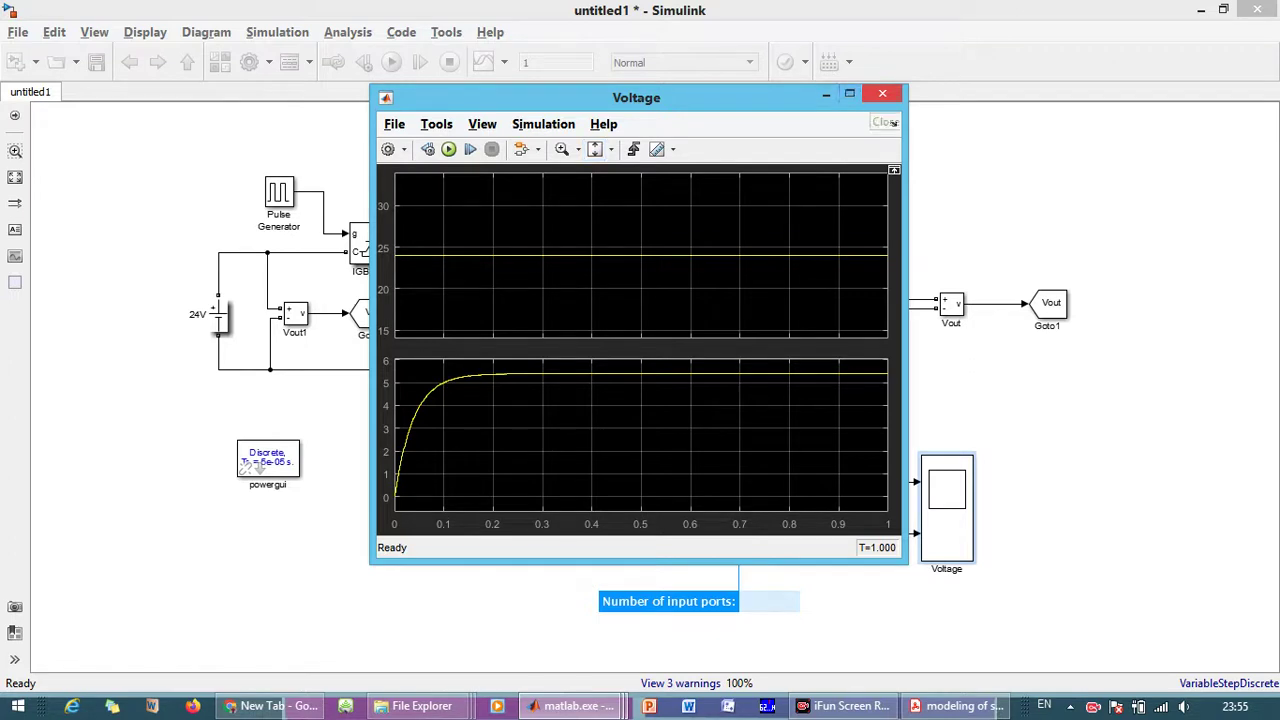
left_click(882, 93)
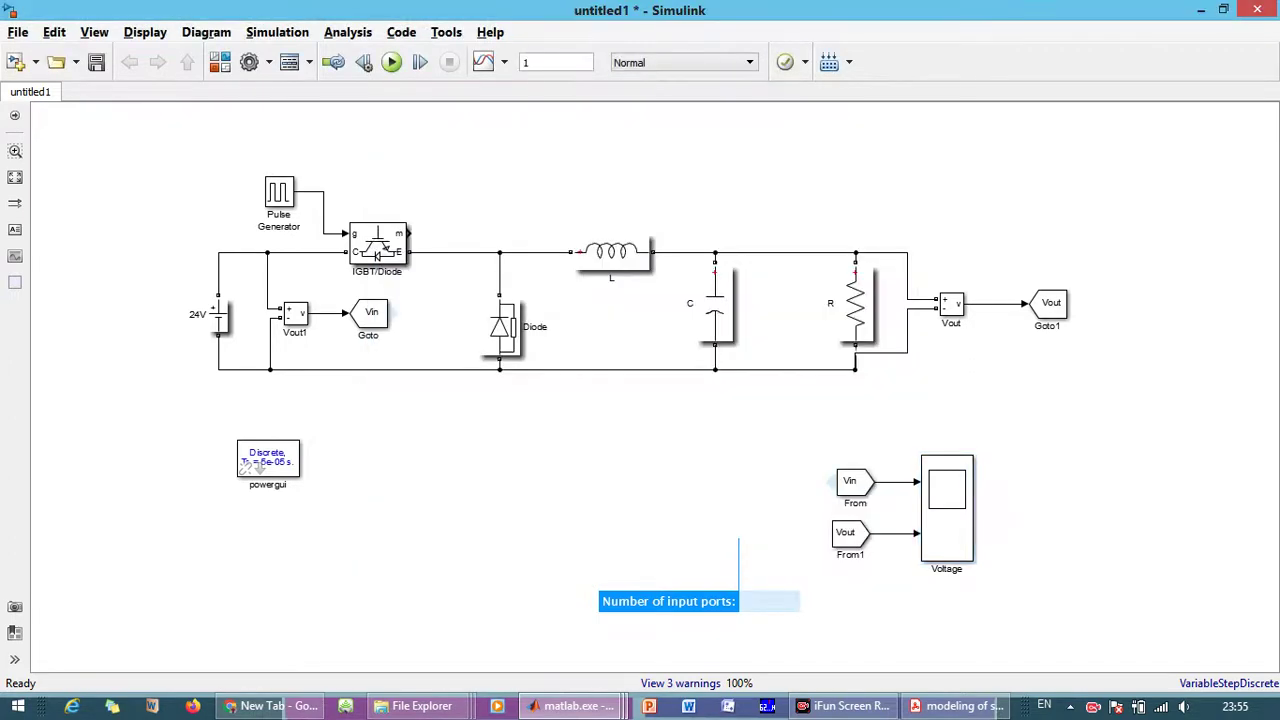
Rerun the simulation from the Voltage scope and dismiss the Diagnostic Viewer warnings.
left_click(500, 327)
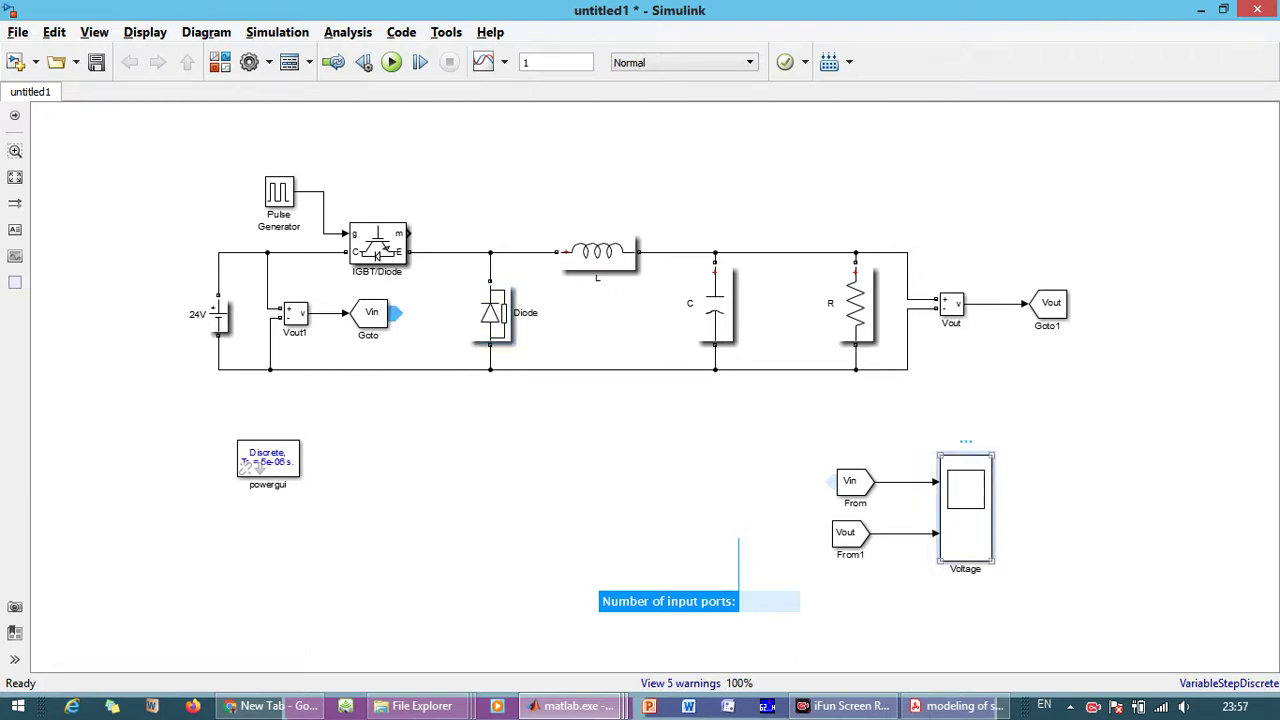
double_click(965, 505)
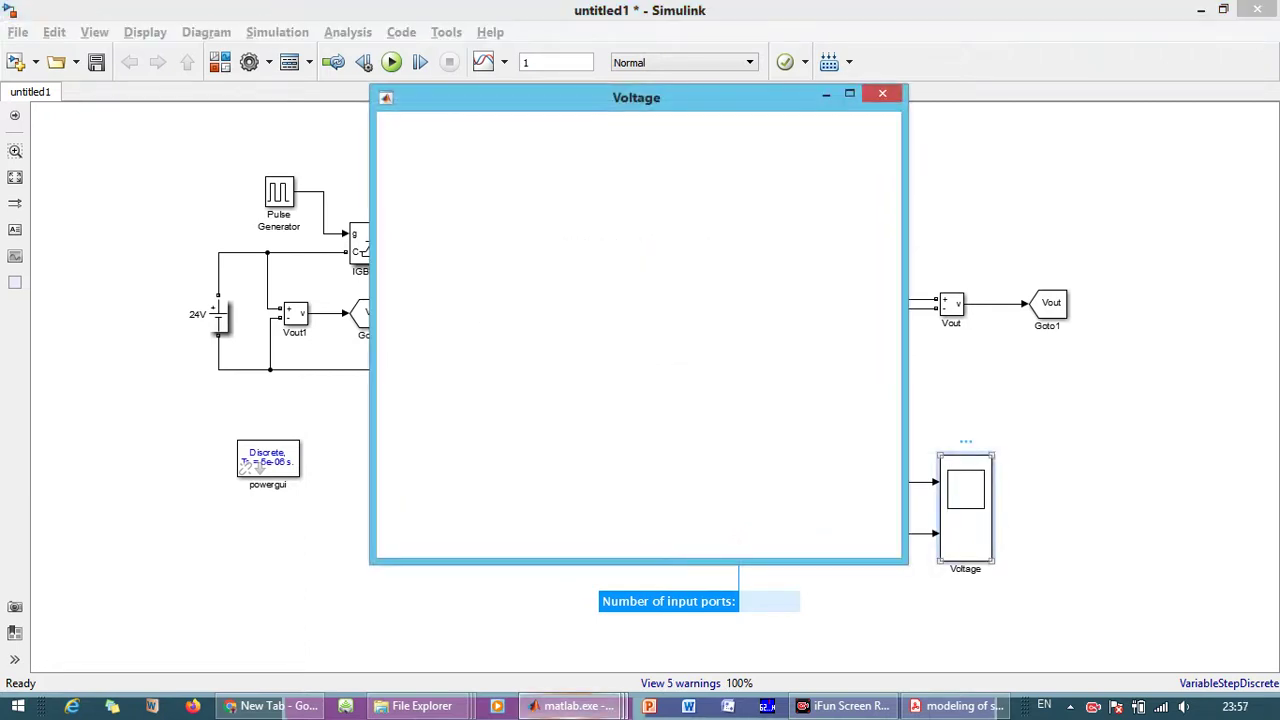
left_click(448, 149)
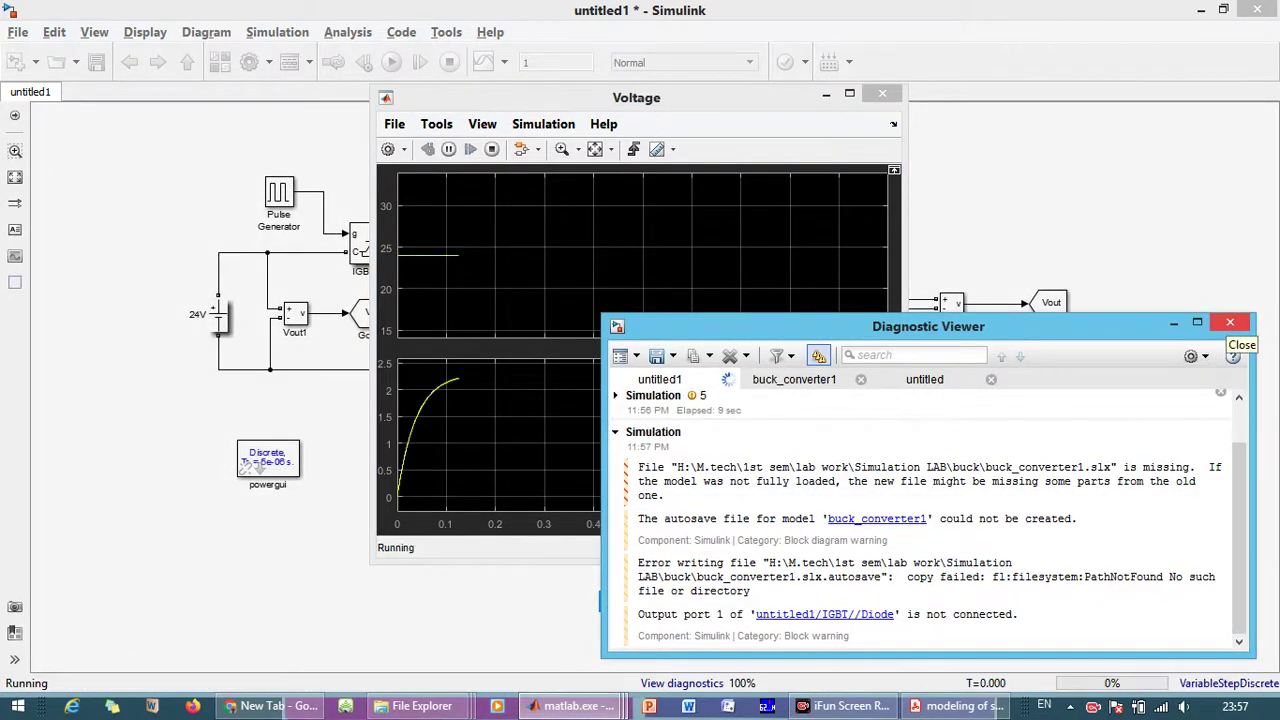
left_click(1229, 321)
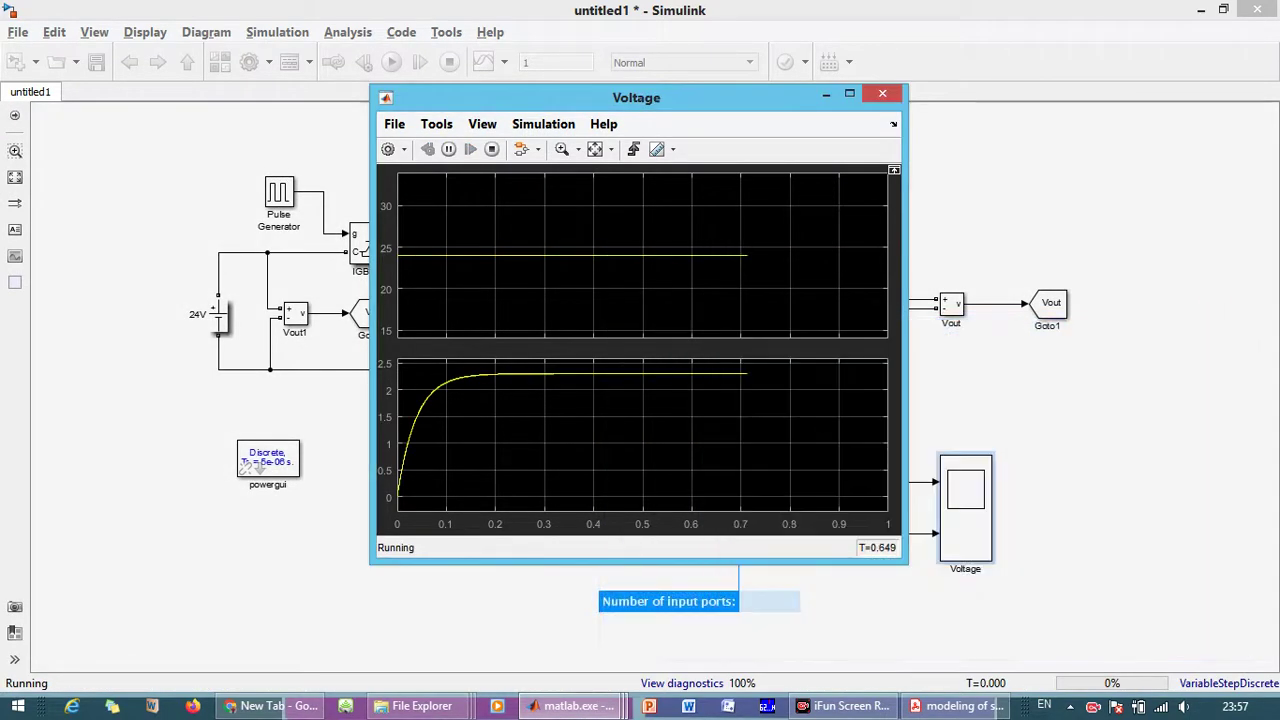
Maximize the Voltage scope window to inspect the 24 V and ~2.3 V traces.
left_click(849, 93)
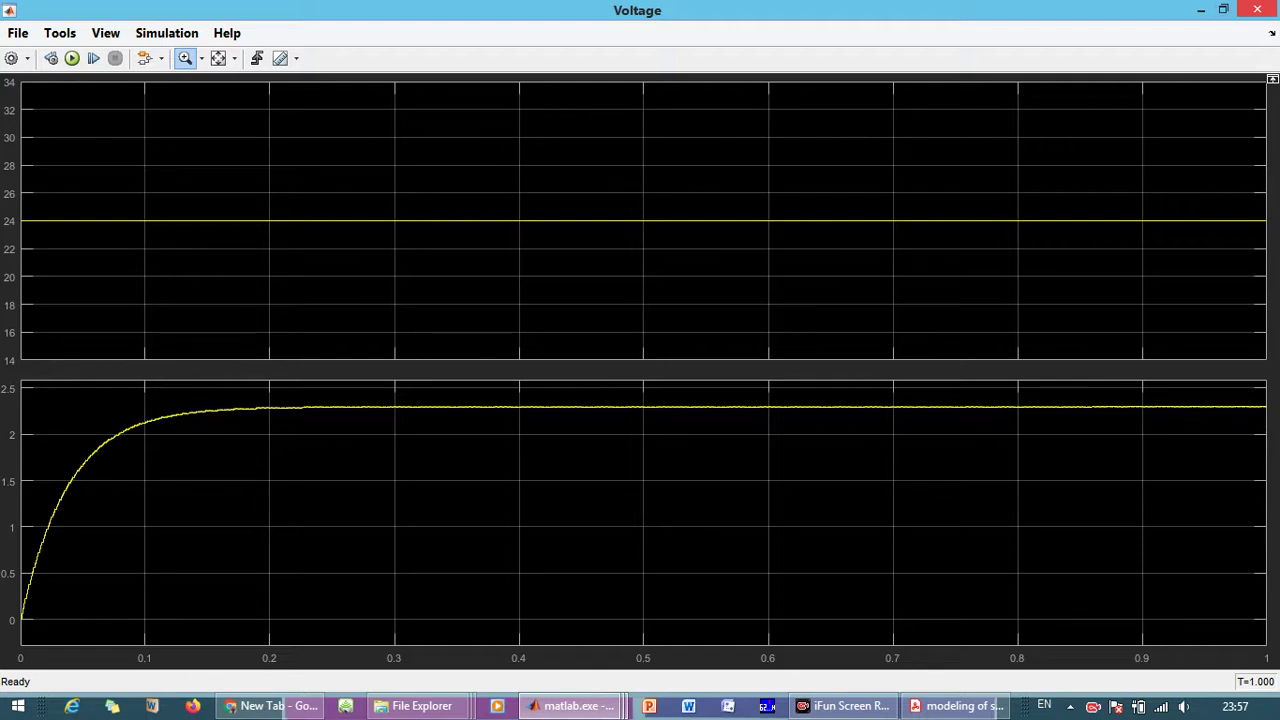
Close the Voltage scope window.
left_click(1257, 9)
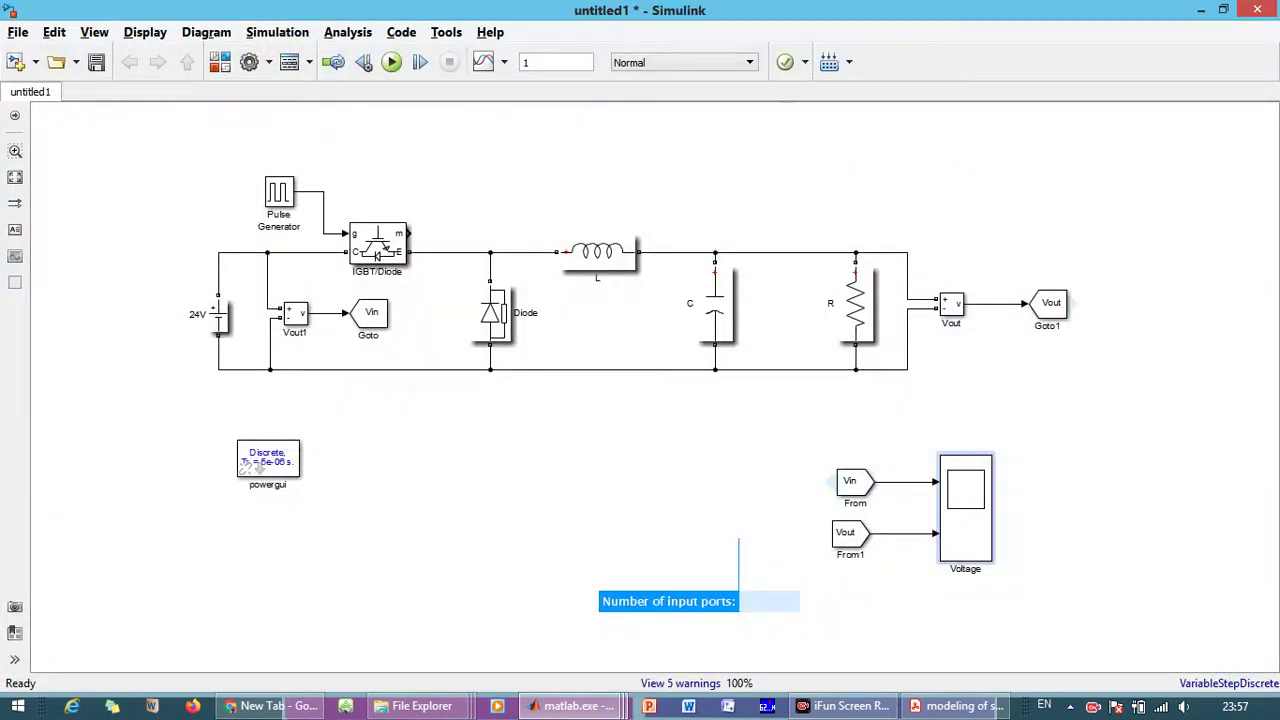